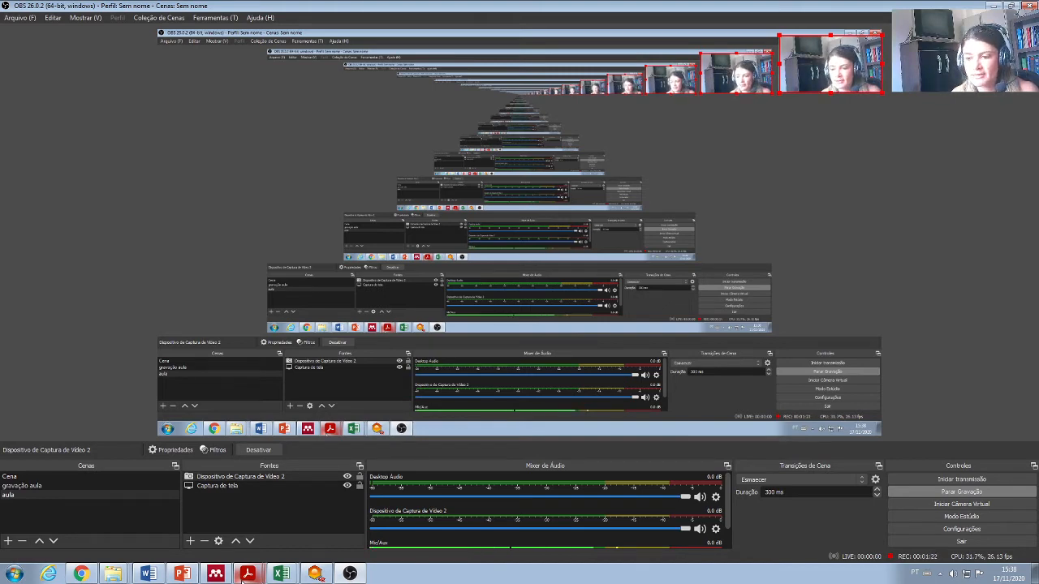
- Switch to the v11n2a10.pdf article in Adobe Reader and examine its title page and the compounds, R groups and GI50 values in Table 1
click(245, 575)
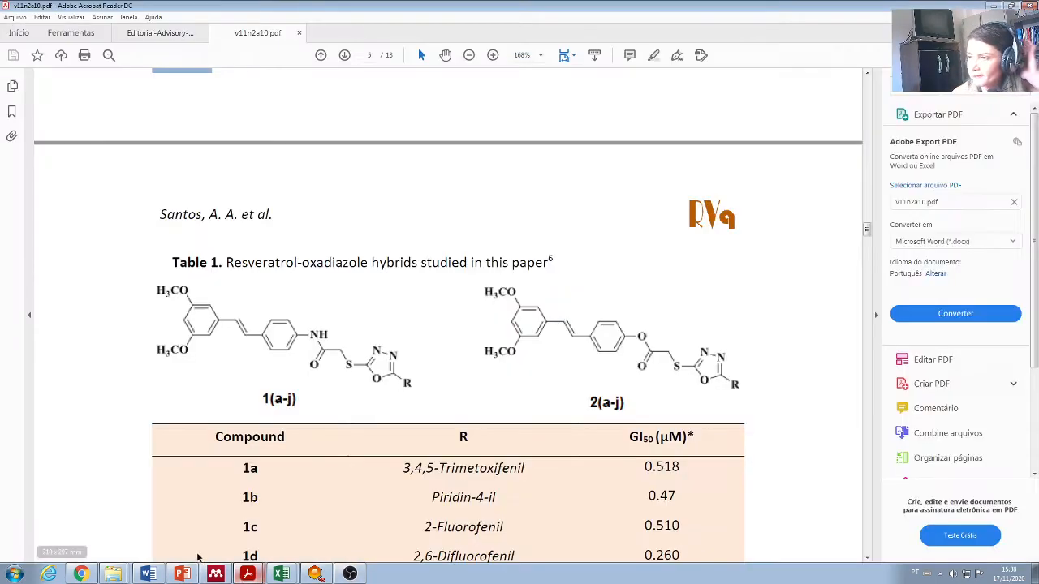
drag(868, 231, 868, 89)
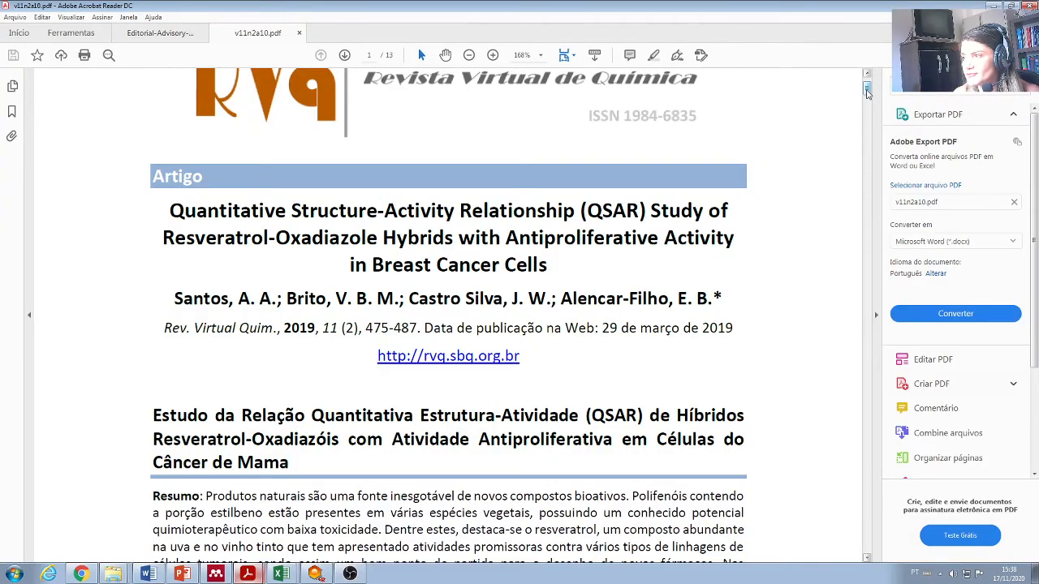
drag(866, 89, 856, 229)
scroll(807, 255, down, 5)
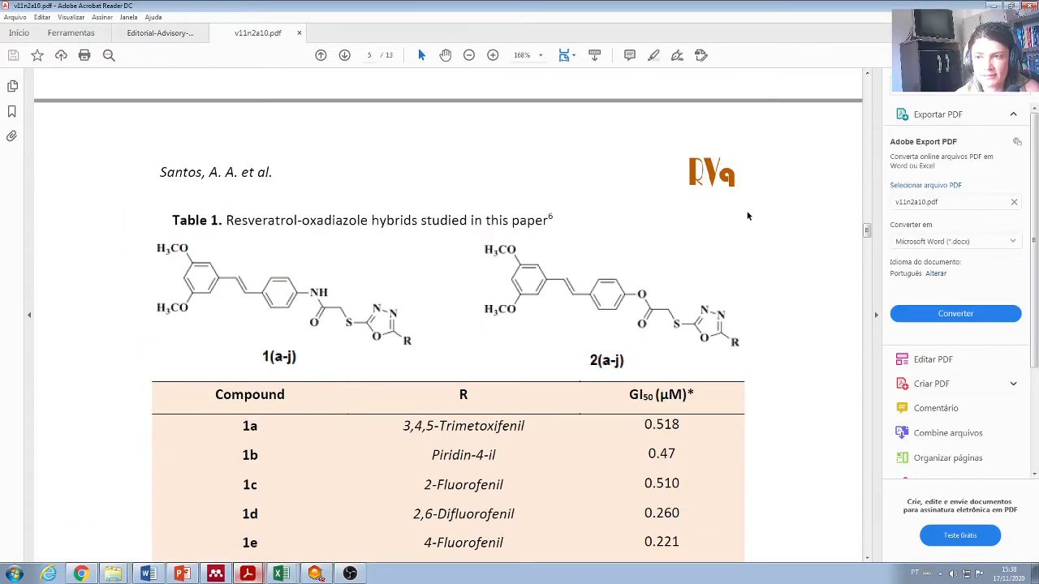
scroll(748, 216, down, 6)
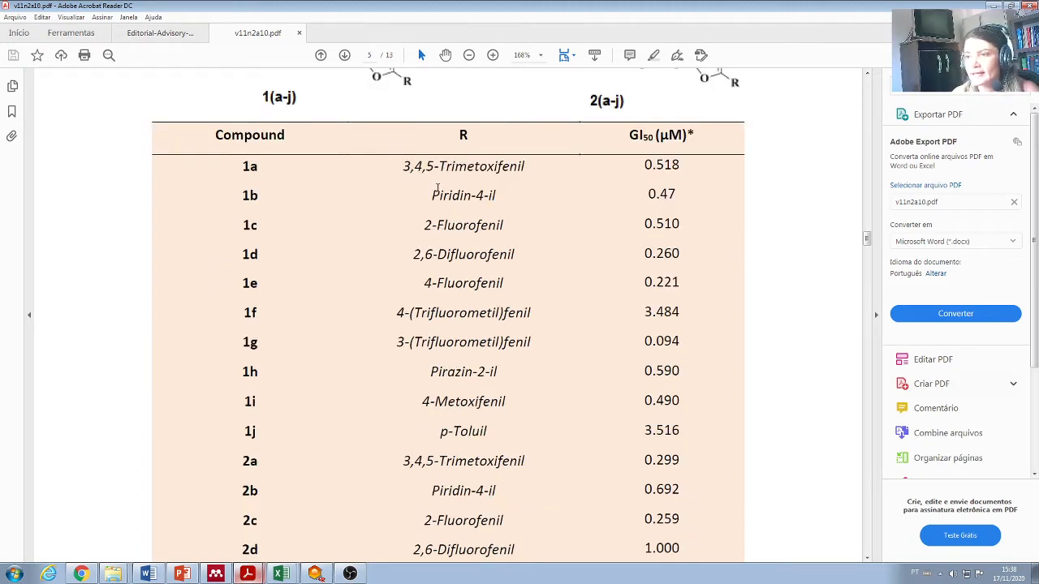
scroll(290, 168, up, 2)
scroll(235, 175, down, 10)
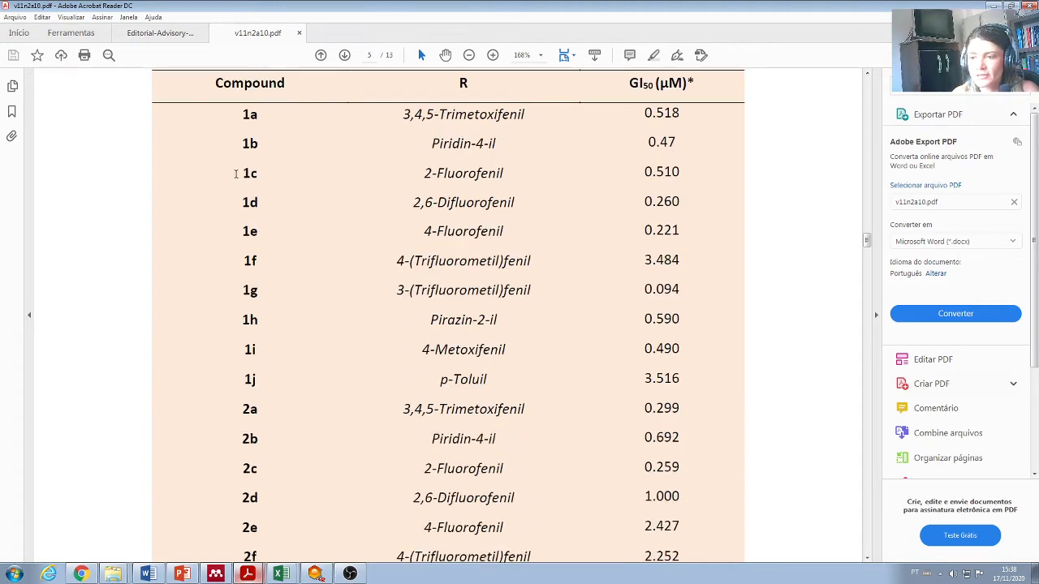
scroll(519, 277, up, 4)
scroll(519, 277, up, 5)
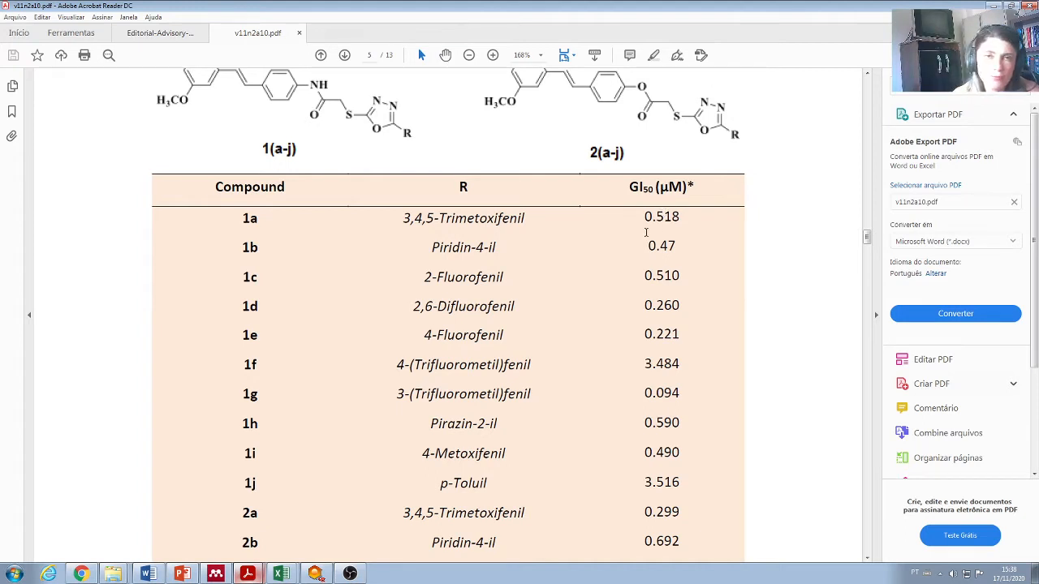
scroll(646, 232, down, 8)
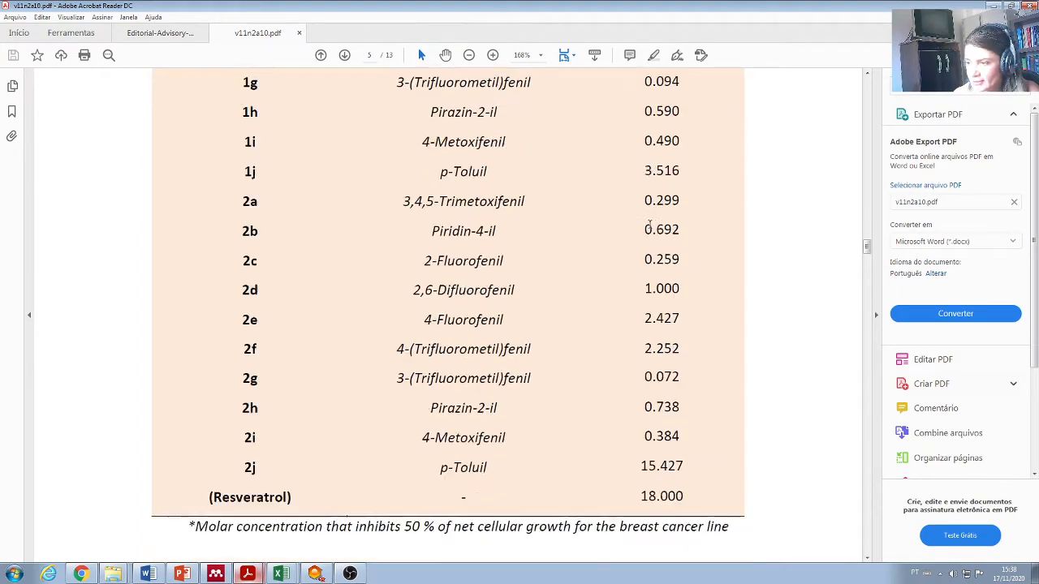
scroll(649, 225, up, 2)
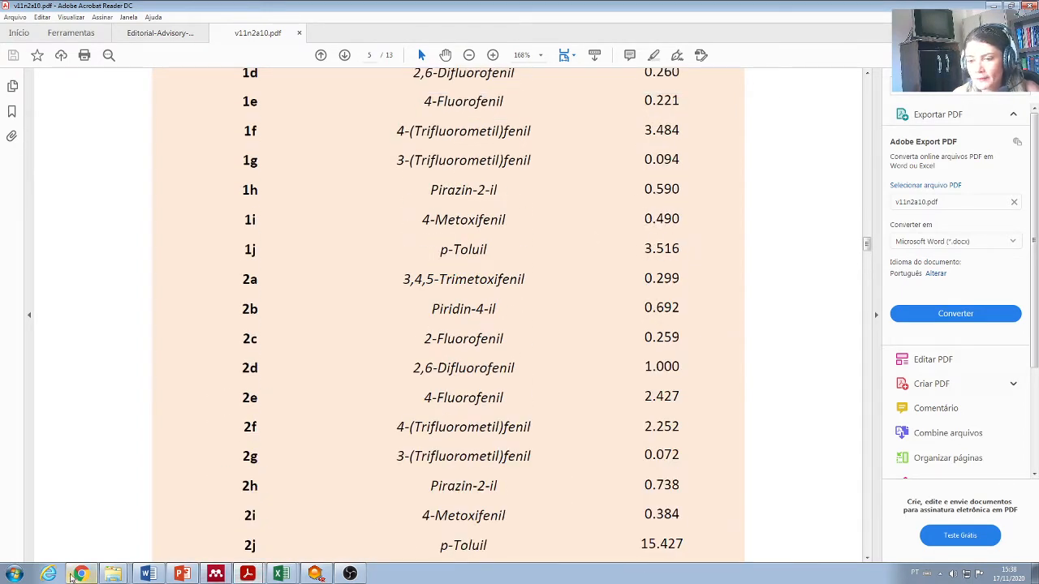
- Switch to BindingDB in Chrome, review the target list for searching by Ki, and return to the oligopeptide transporter results
click(74, 575)
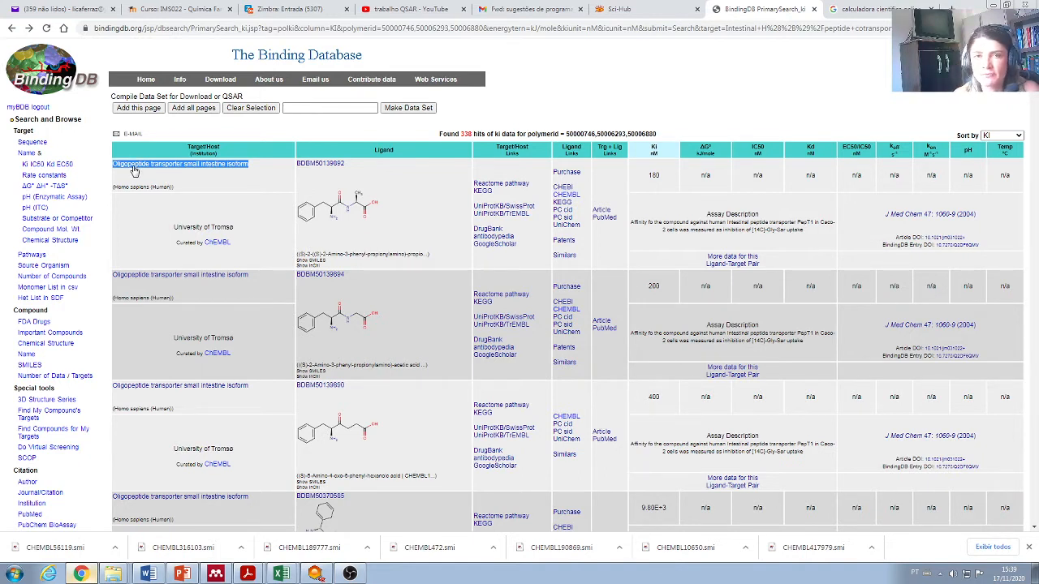
click(10, 28)
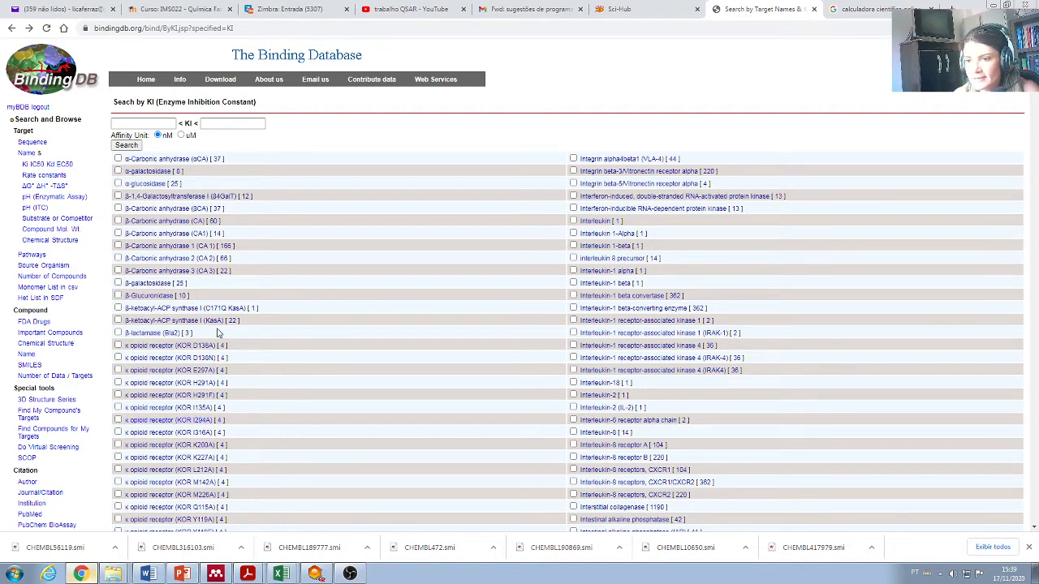
scroll(763, 279, down, 3)
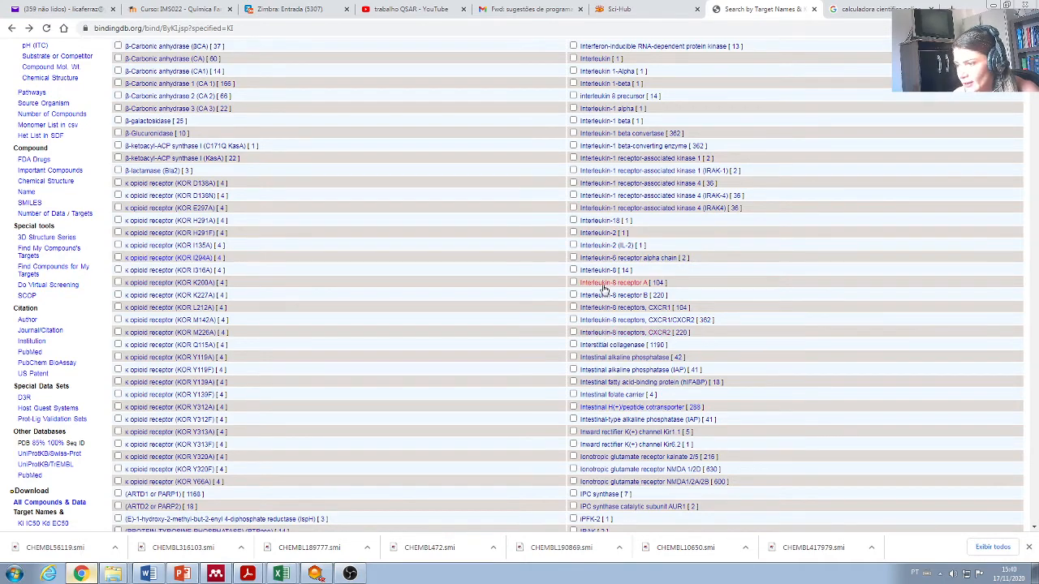
scroll(601, 377, down, 1)
scroll(601, 377, down, 3)
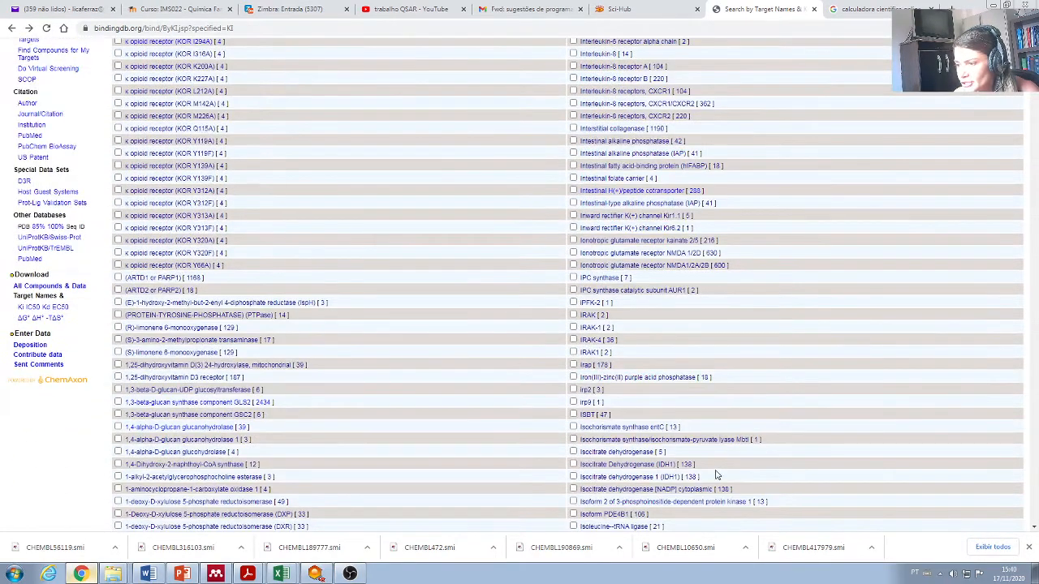
scroll(742, 436, down, 2)
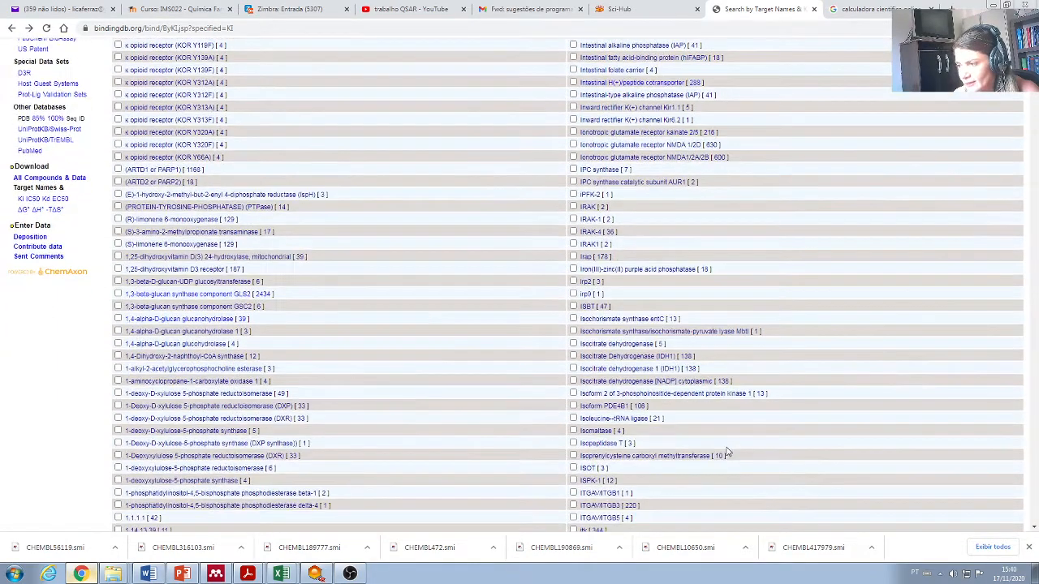
scroll(388, 276, up, 7)
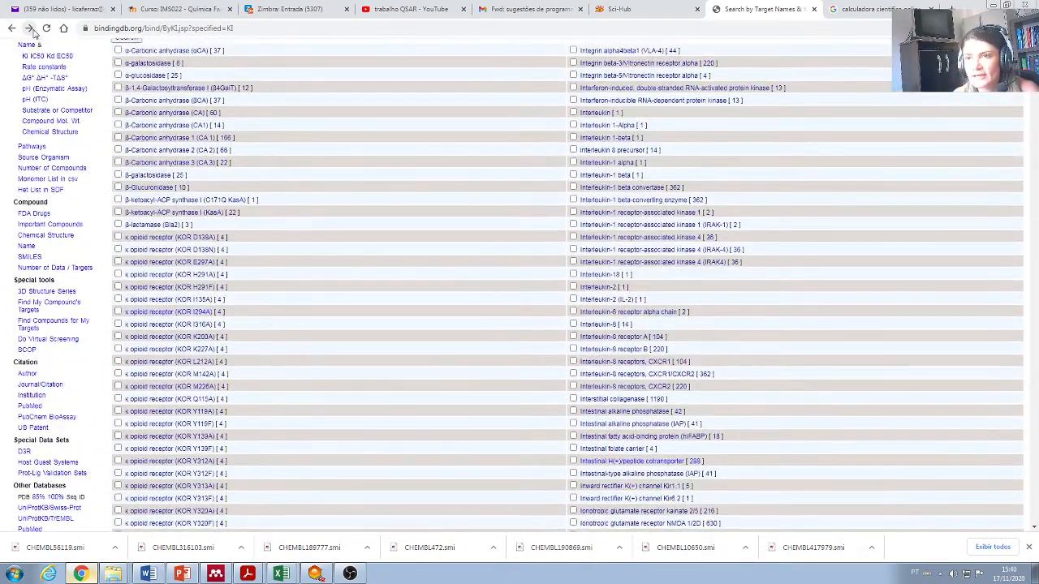
click(32, 30)
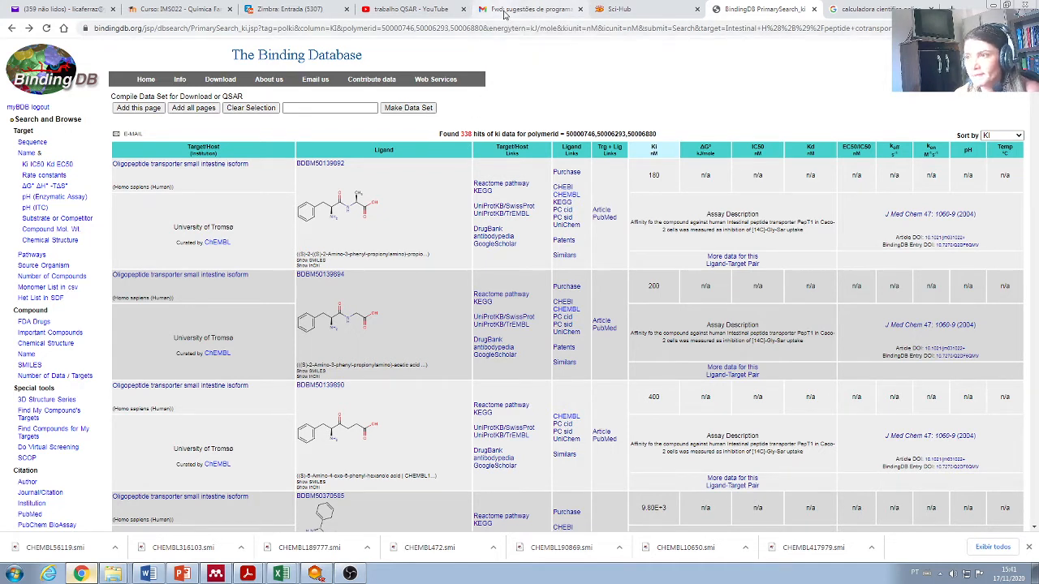
- Find the "Programa BuildQSAR" conversation in the Zimbra inbox and expand the reply containing the program's setup link
click(297, 9)
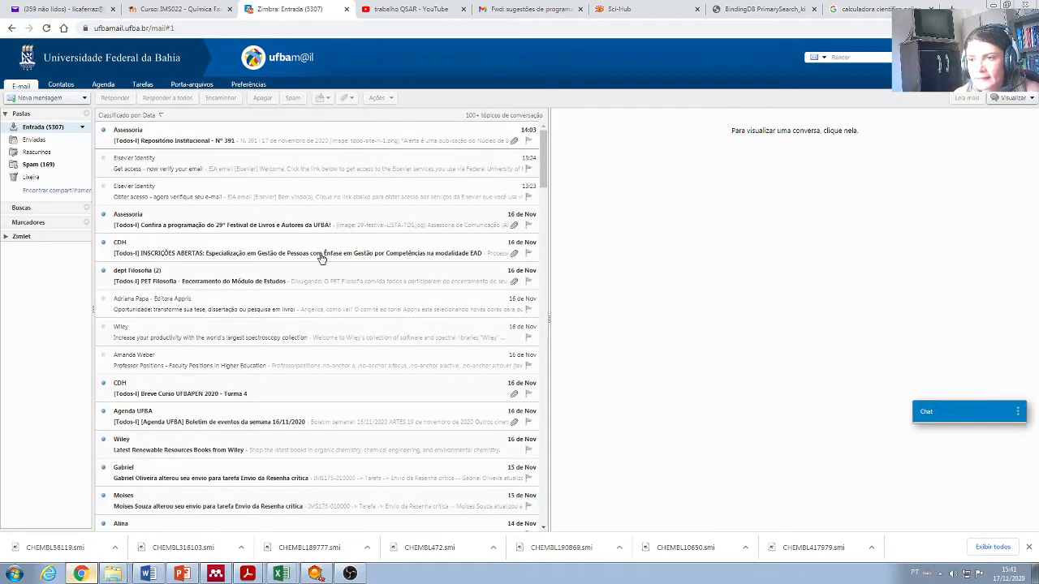
scroll(310, 247, down, 4)
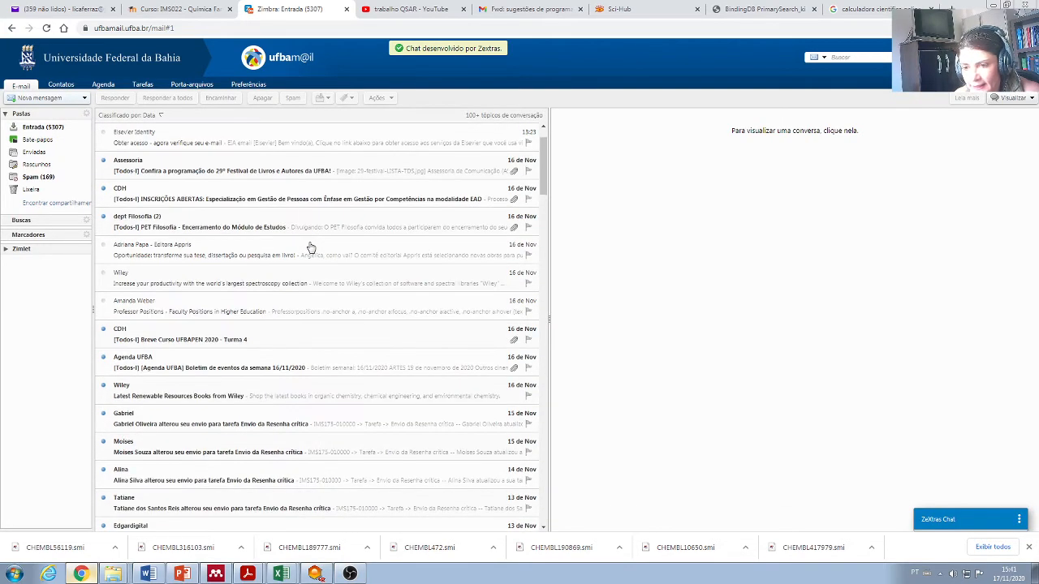
scroll(310, 246, down, 1)
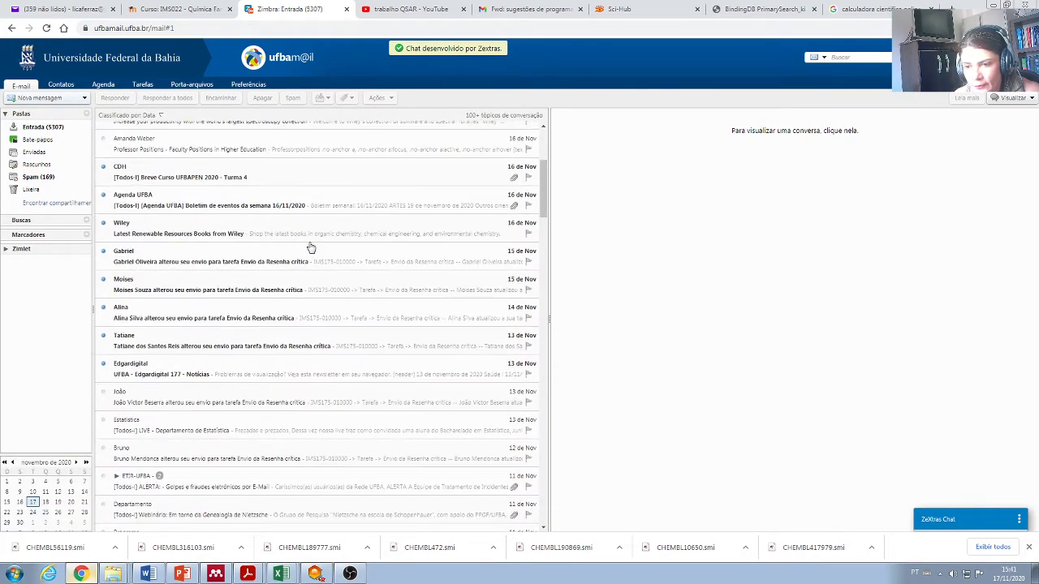
scroll(310, 247, down, 3)
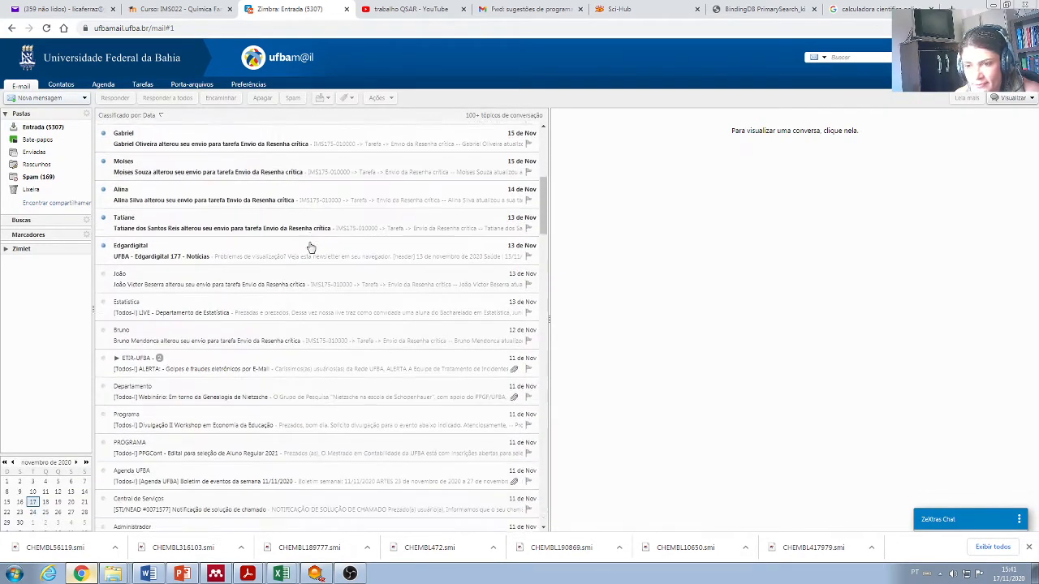
scroll(310, 246, down, 1)
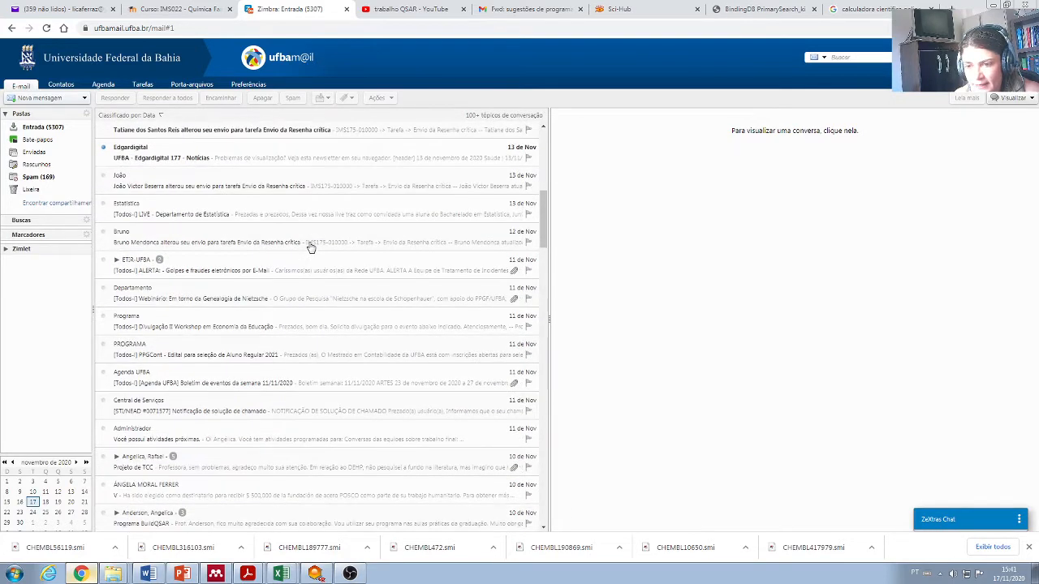
scroll(310, 247, down, 1)
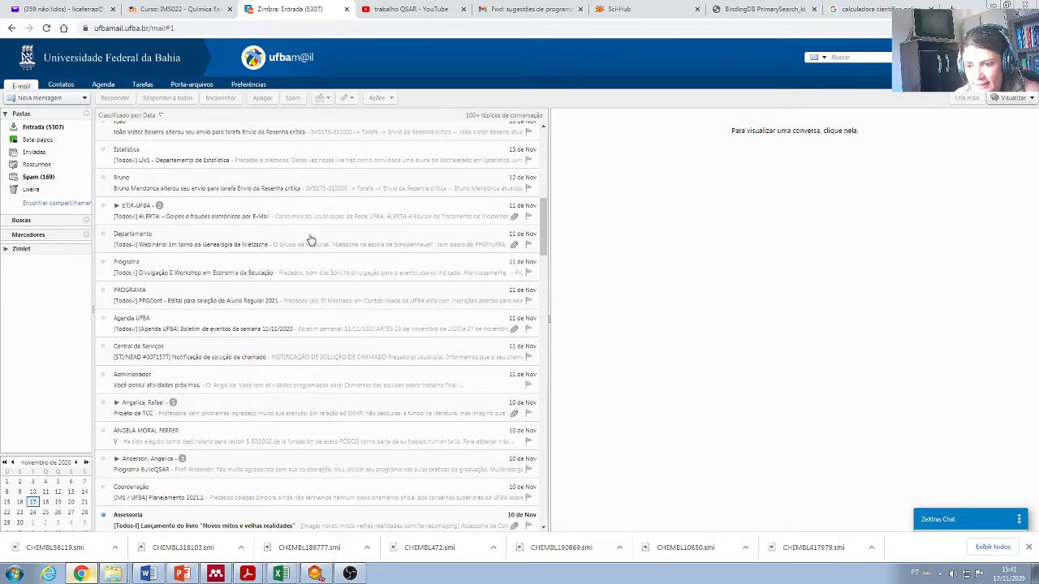
scroll(310, 241, down, 1)
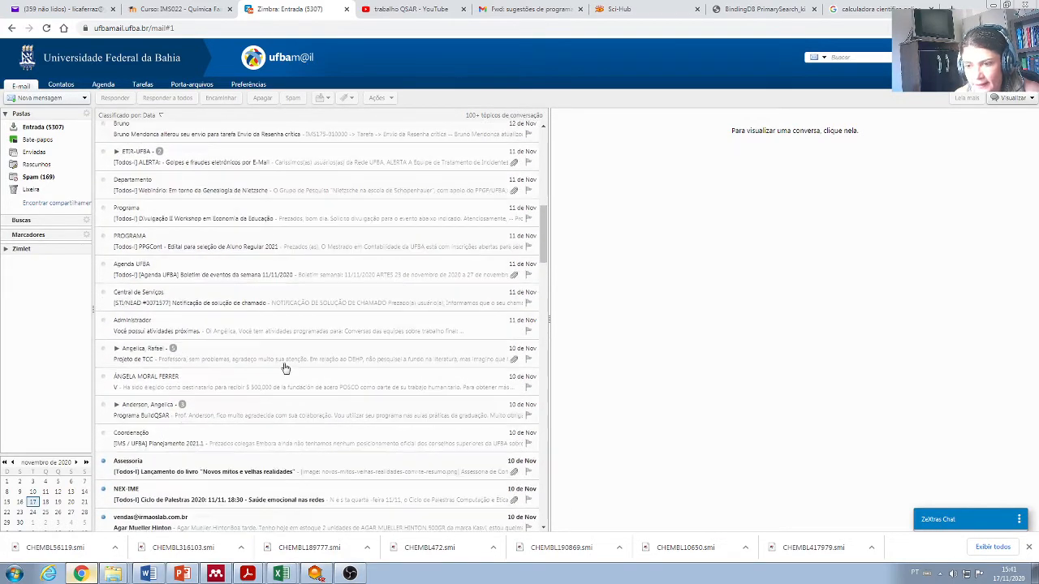
click(217, 414)
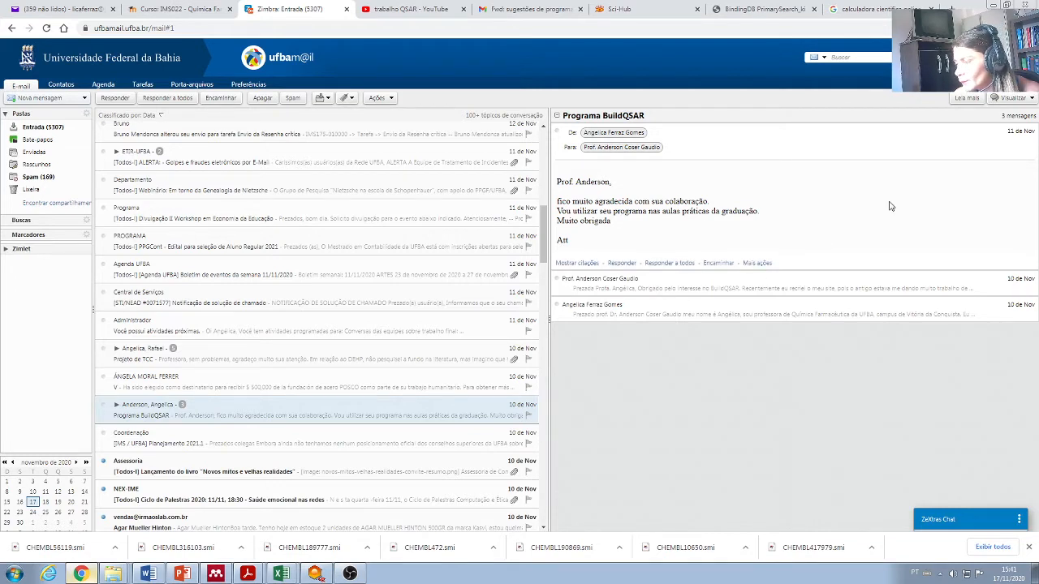
click(623, 289)
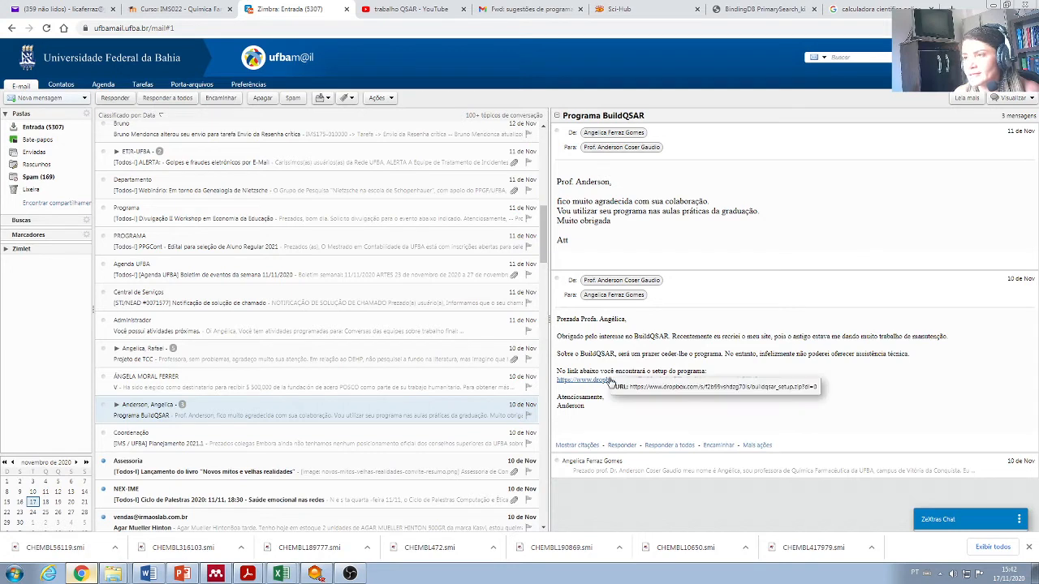
- Open the first message of the Gmail thread "Fwd: sugestões de programas QSAR" and review the BuildQSAR instructions through to its attachments
click(516, 10)
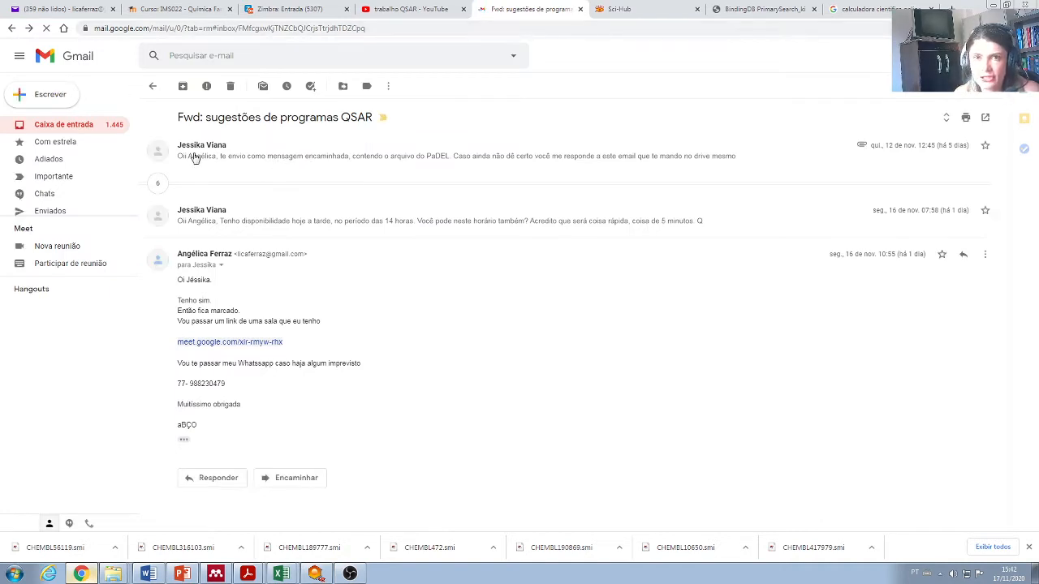
click(298, 156)
scroll(367, 174, down, 3)
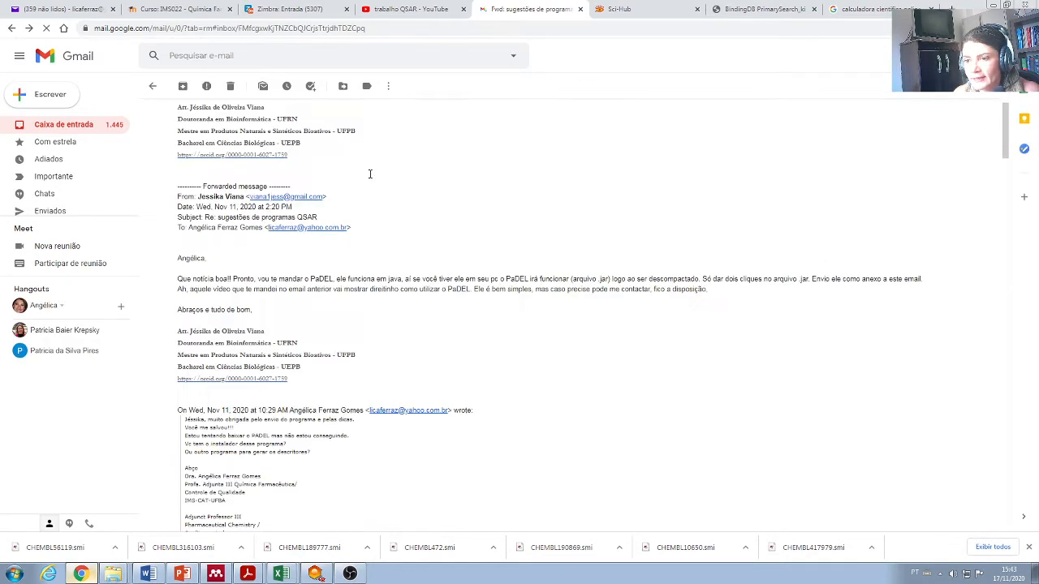
scroll(349, 203, up, 3)
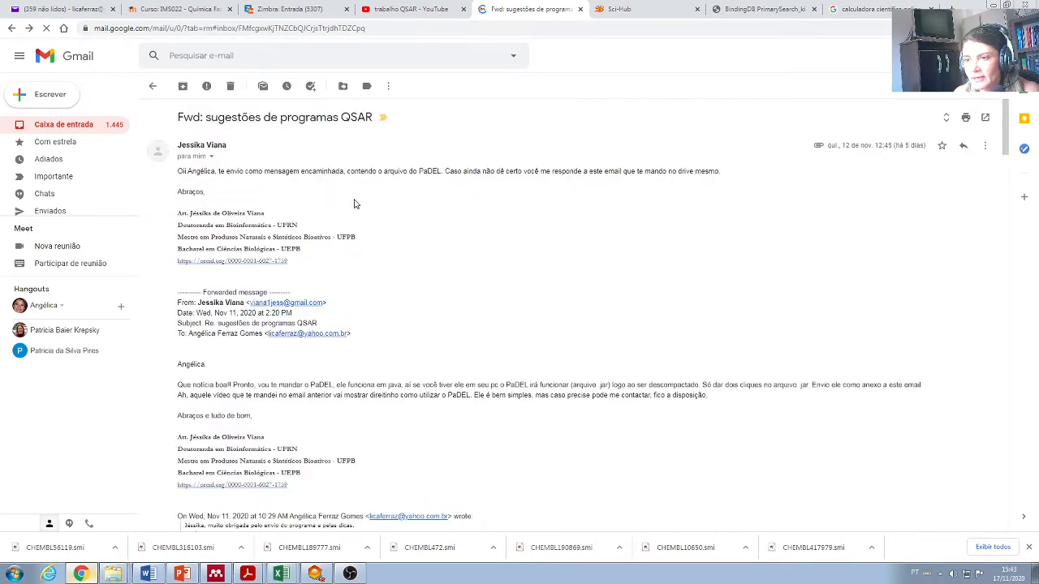
scroll(360, 199, down, 5)
scroll(359, 197, down, 3)
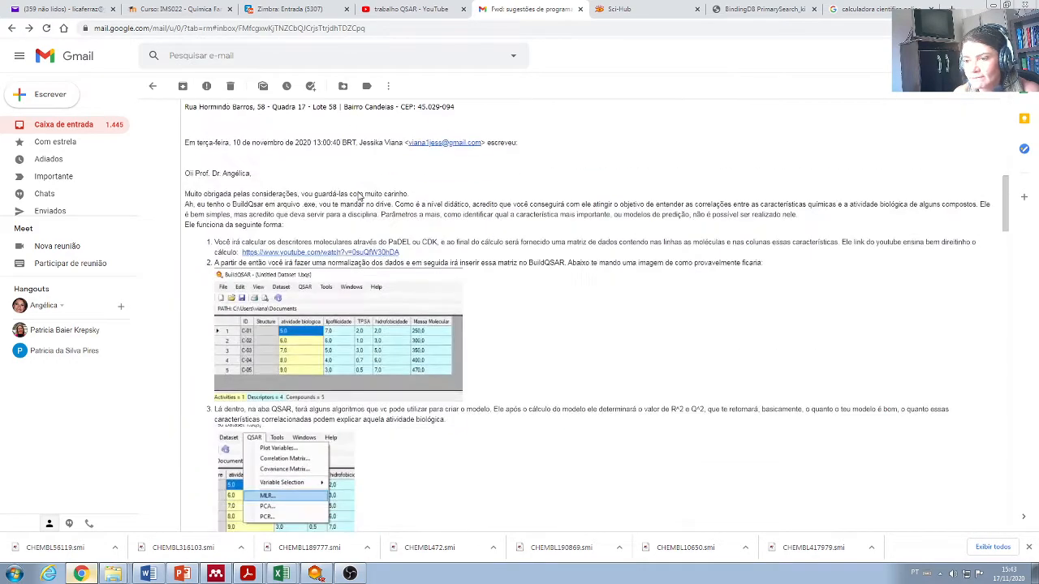
scroll(359, 195, down, 10)
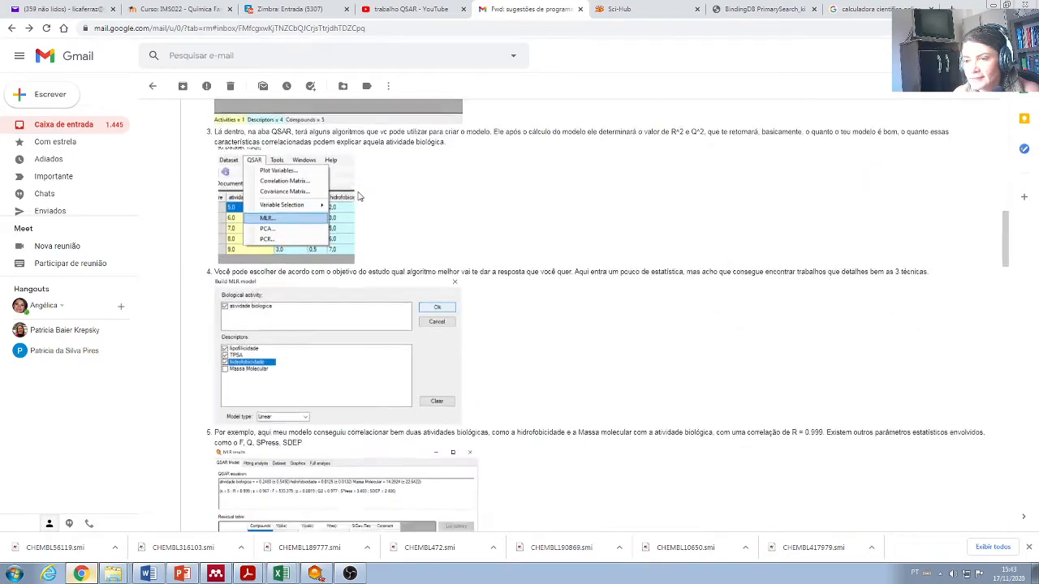
scroll(360, 197, down, 3)
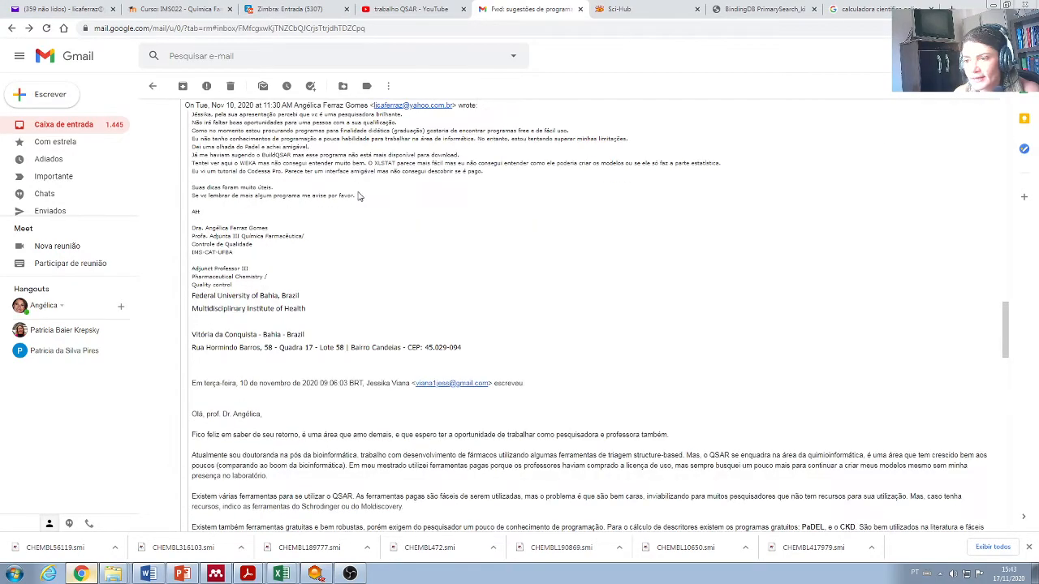
scroll(360, 196, down, 10)
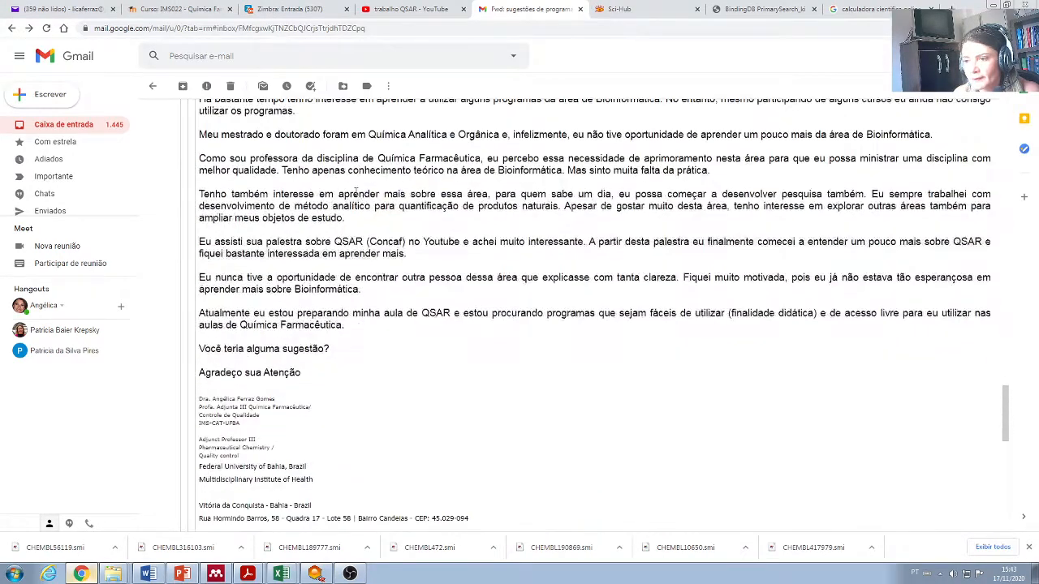
scroll(356, 194, down, 4)
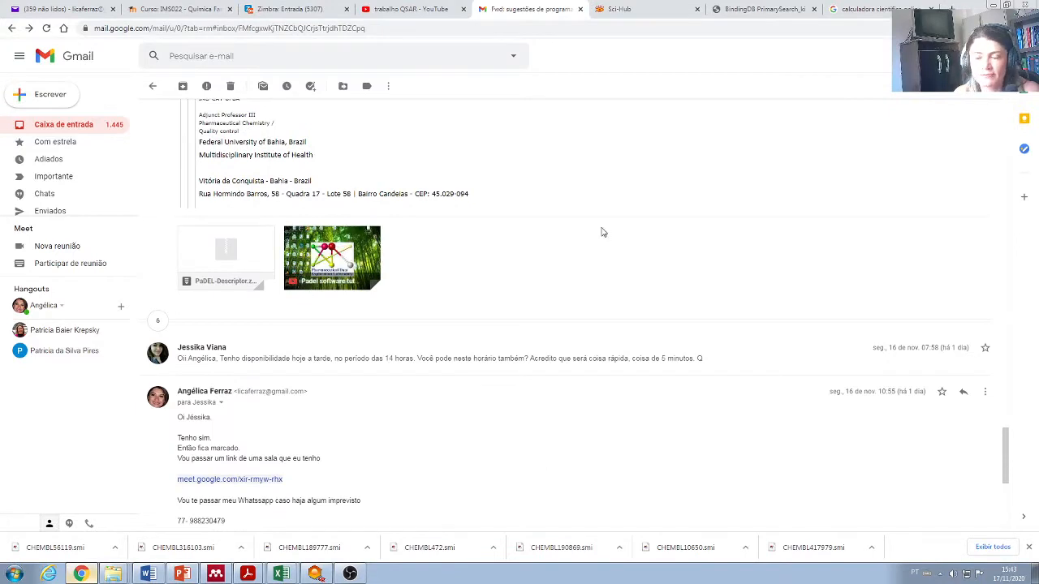
- Try to download the PaDEL-Descriptor.zip attachment from the forwarded message
mouse_move(246, 265)
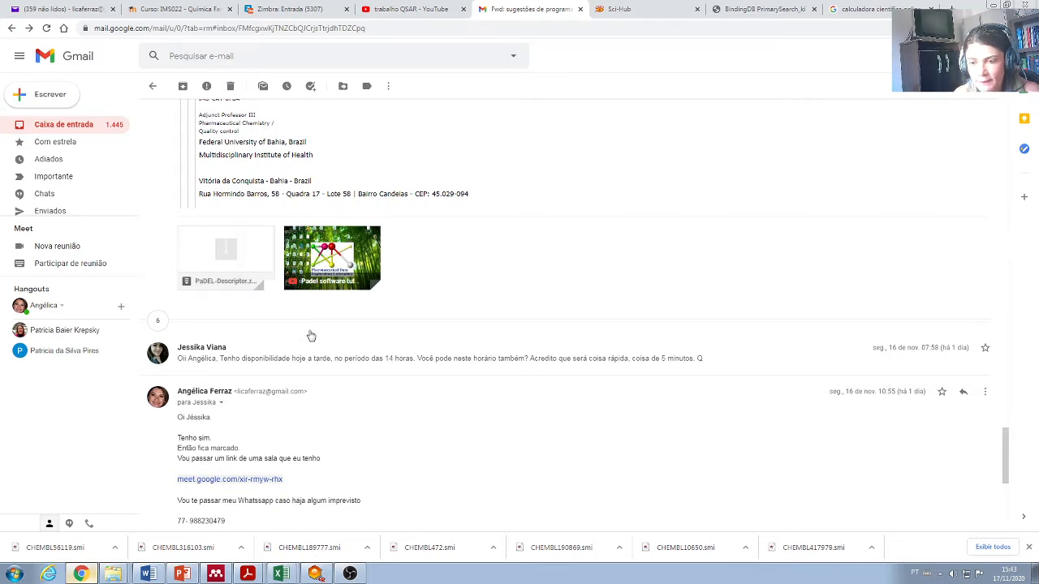
mouse_move(190, 287)
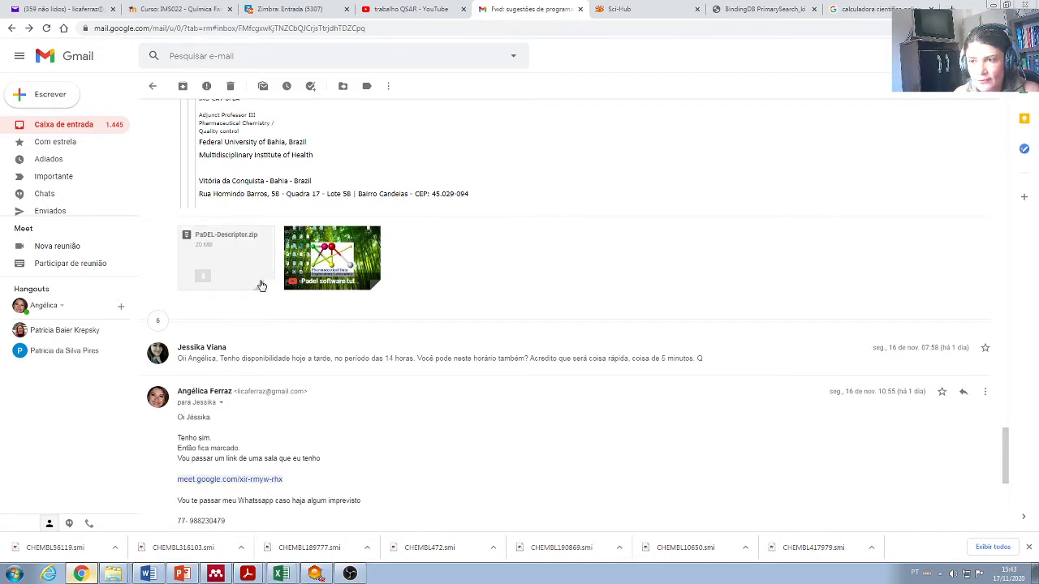
click(203, 278)
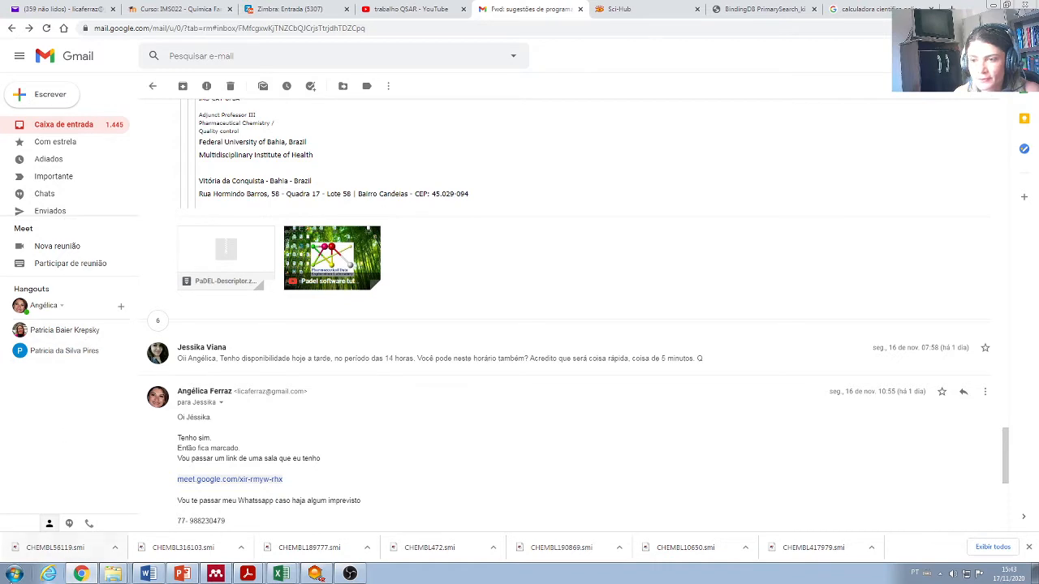
- Try to open the downloaded PaDEL-Descriptor (5).zip file
click(17, 573)
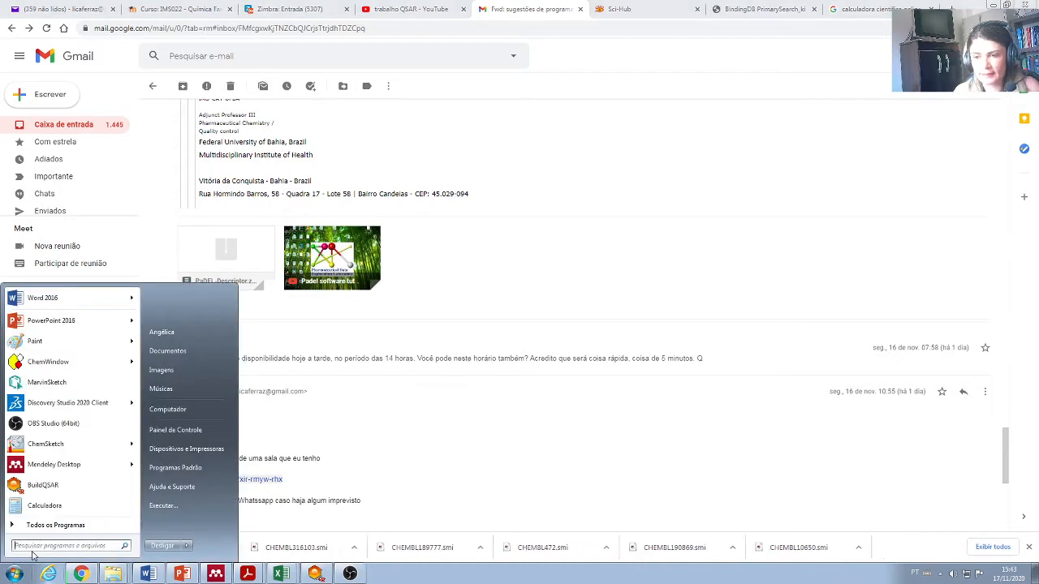
click(398, 432)
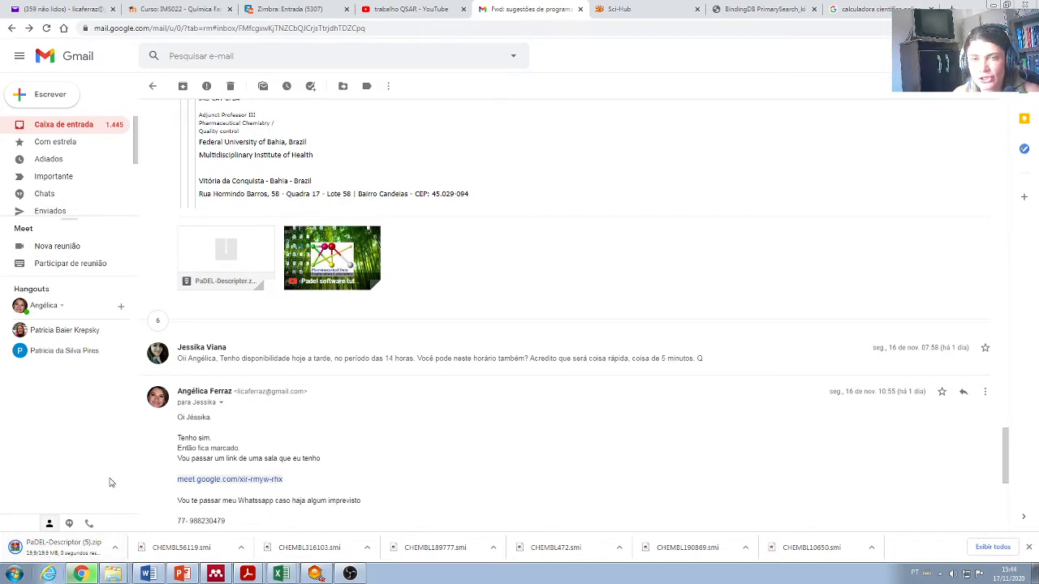
click(57, 552)
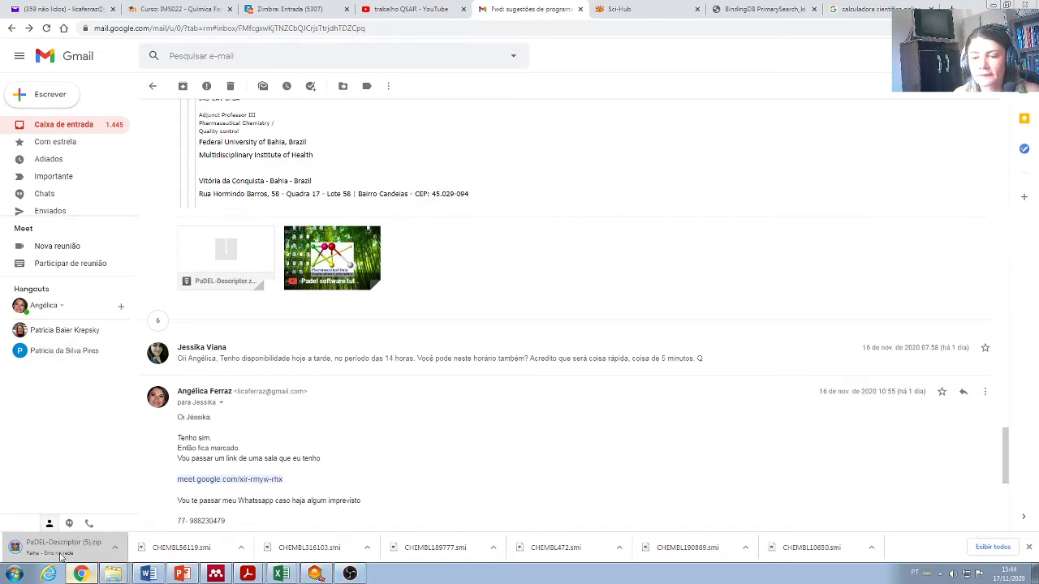
click(114, 553)
click(82, 499)
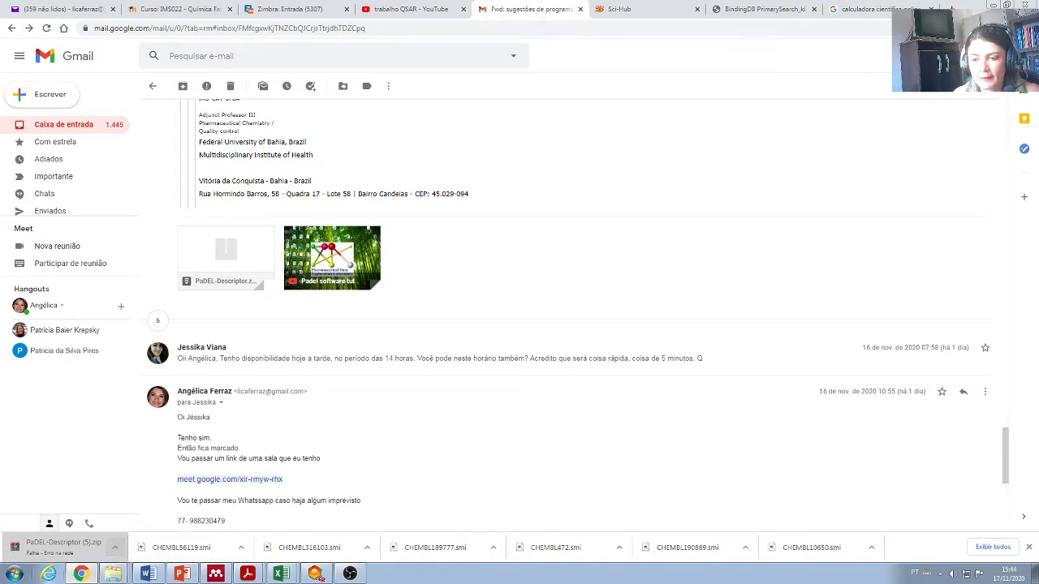
- Search the computer for PADEL, open the PaDEL-Descriptor (1) archive and view the extraction options for its executable jar file
click(15, 576)
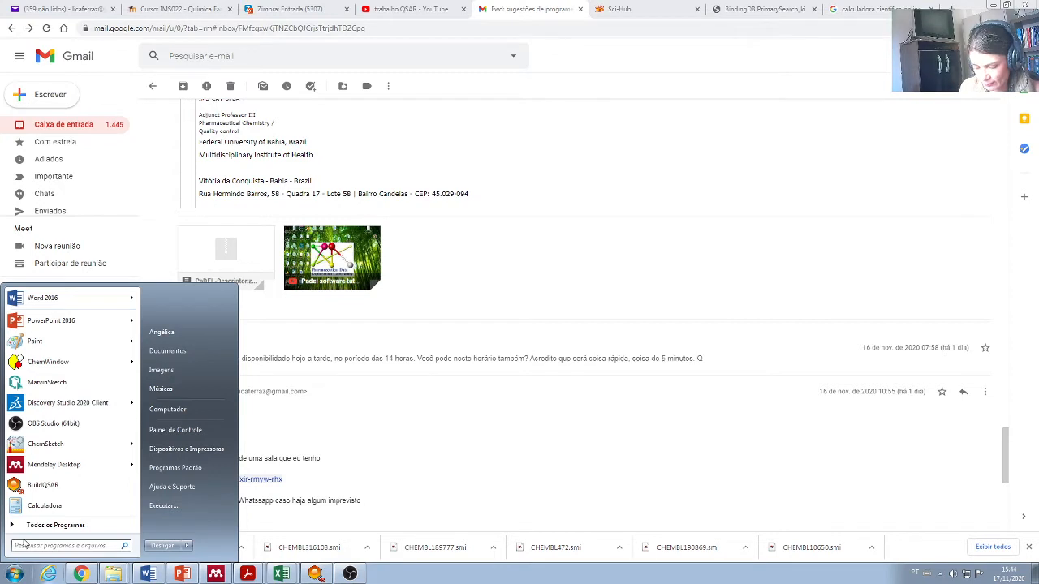
text(PAde)
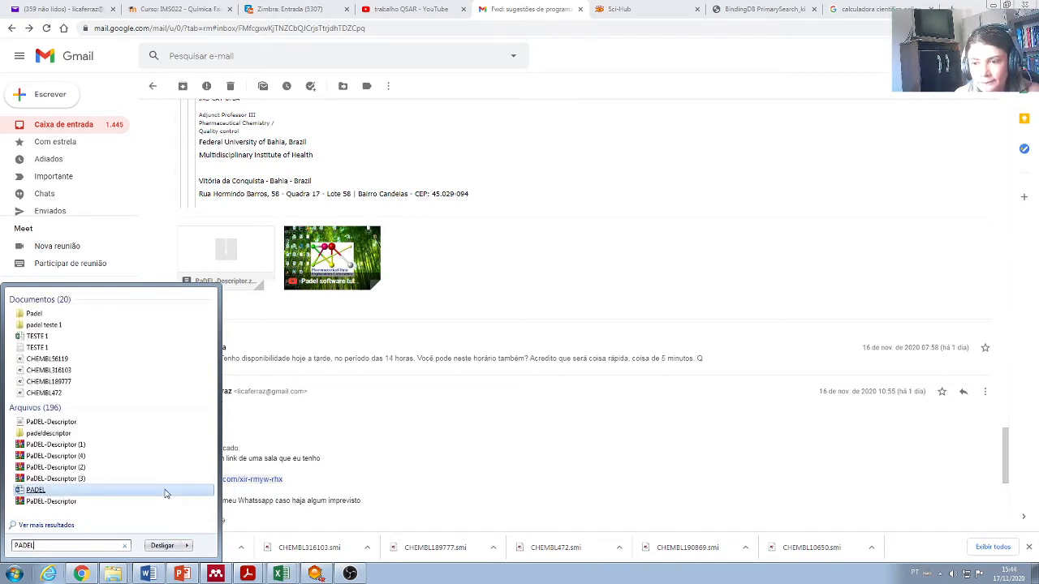
click(41, 449)
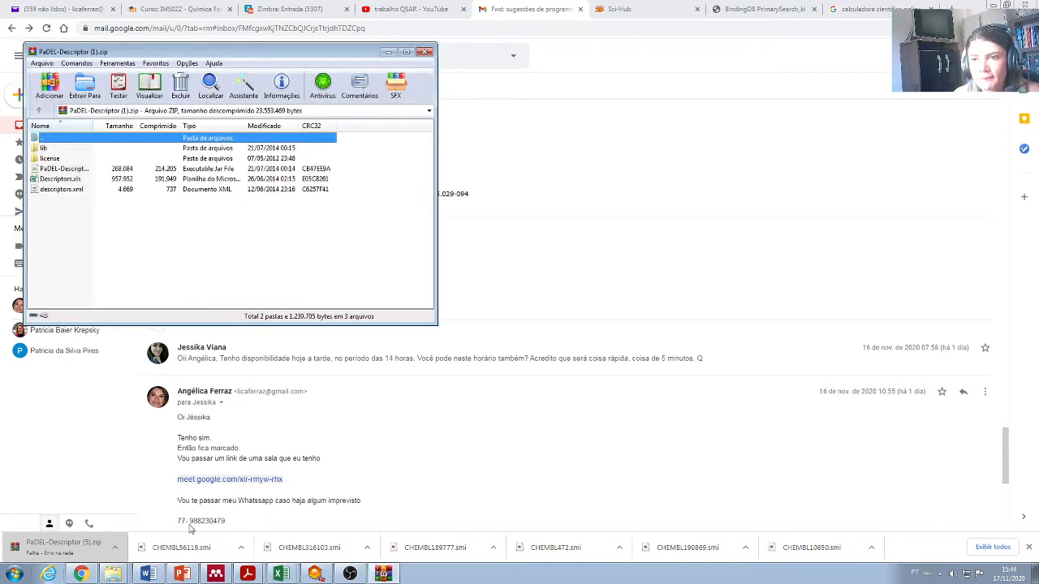
right_click(79, 169)
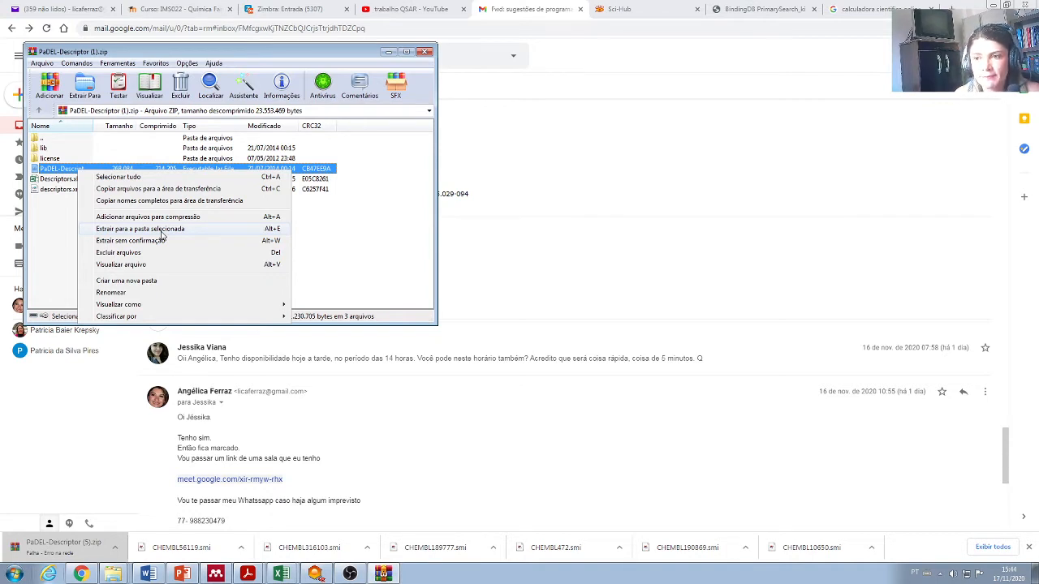
click(90, 445)
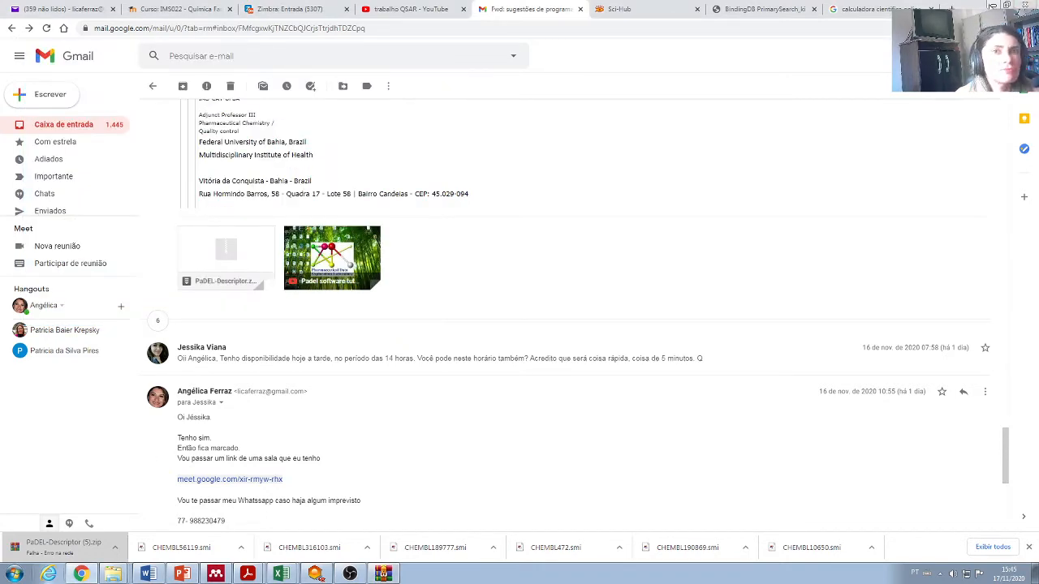
- Clear away the open application and folder windows, including the PowerPoint presentation, to bring the padeldescriptor folder window into view
click(992, 6)
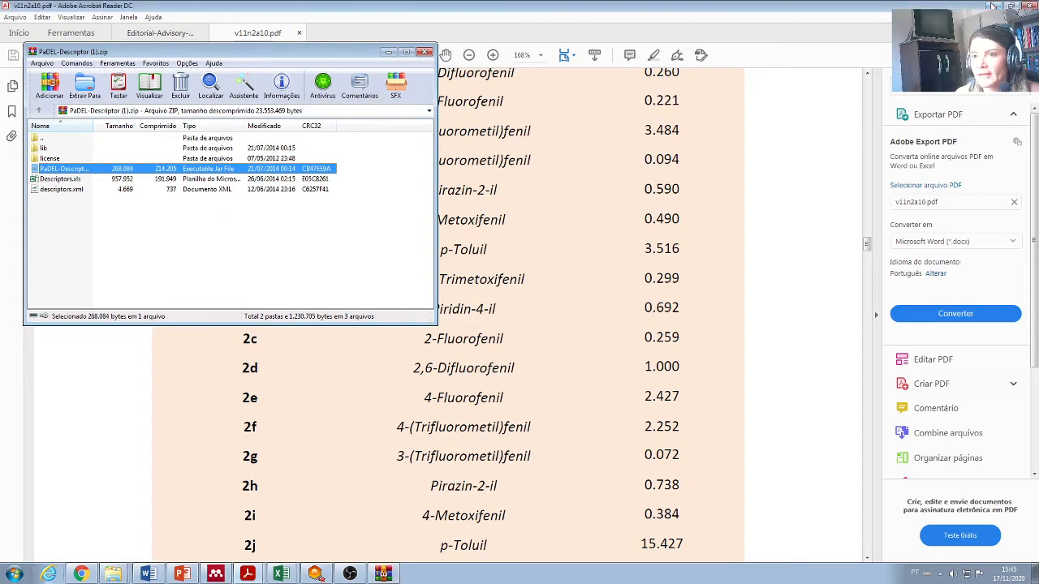
click(993, 5)
click(389, 52)
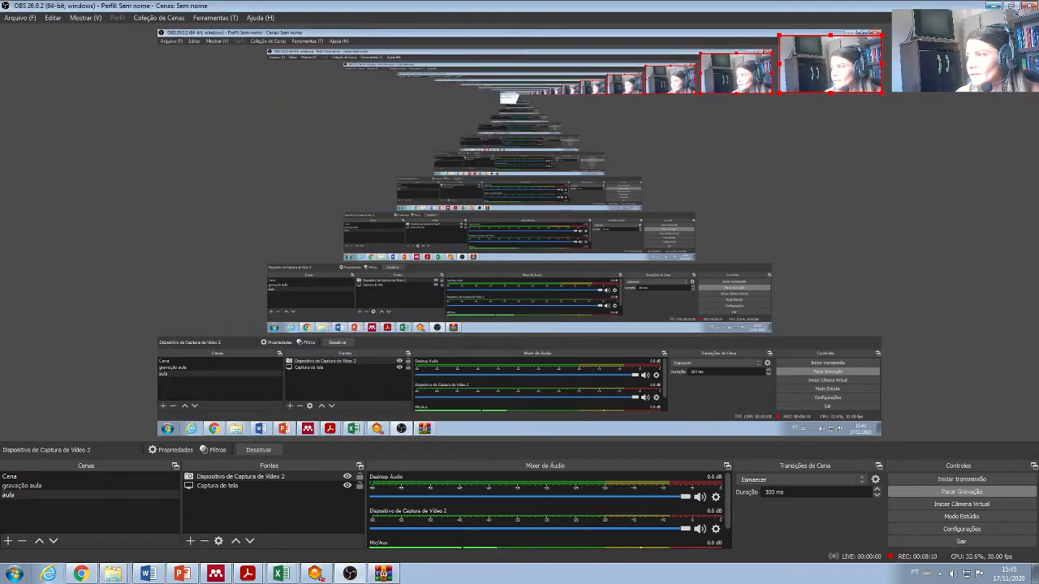
click(993, 6)
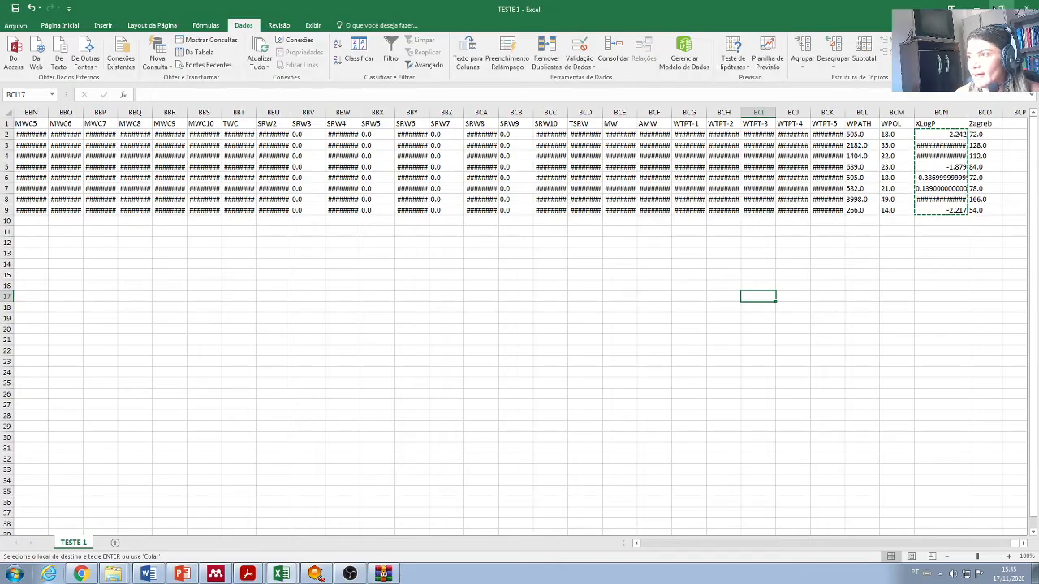
click(977, 7)
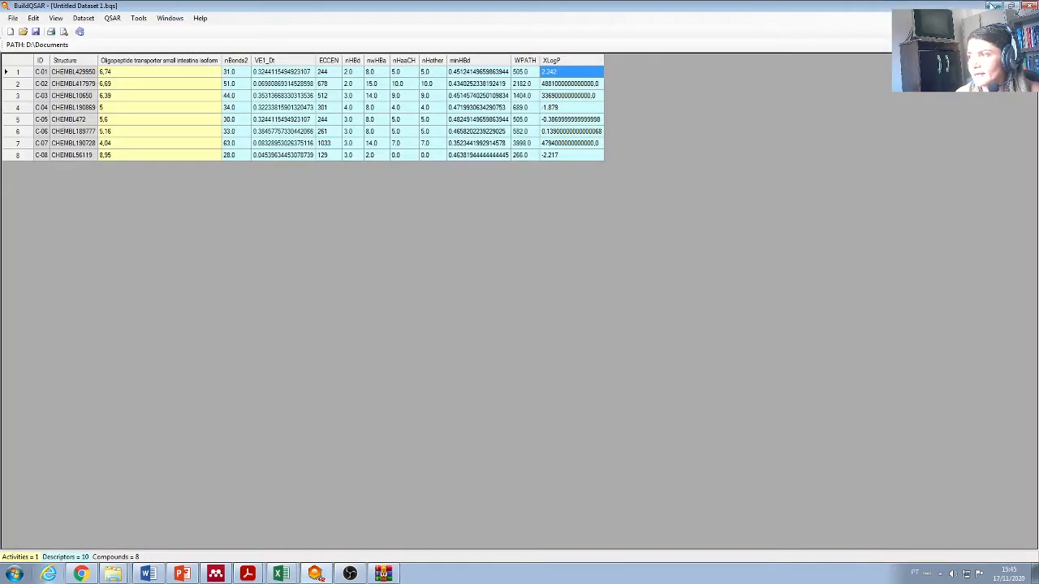
click(995, 6)
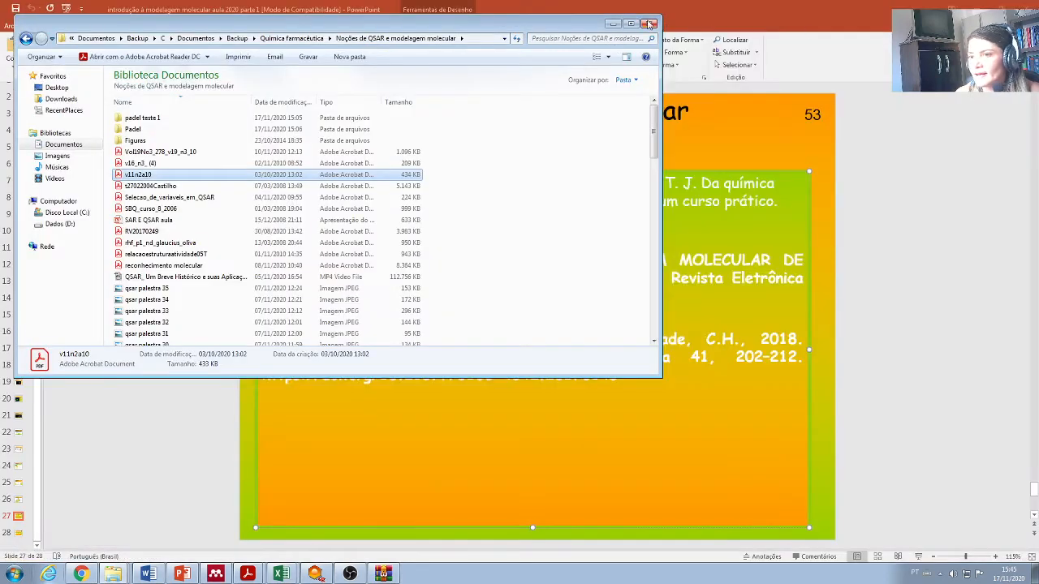
click(651, 24)
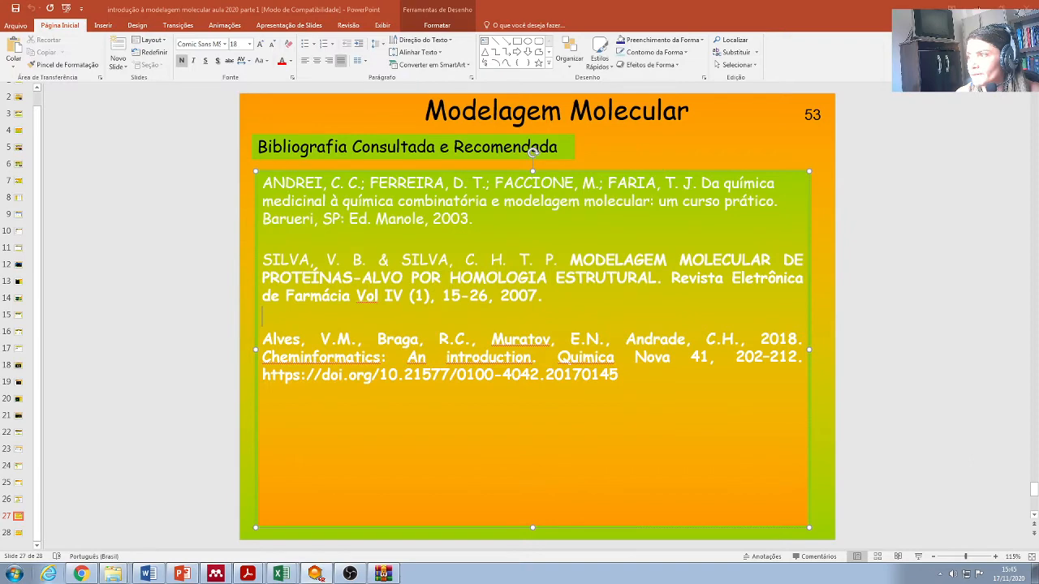
click(1026, 8)
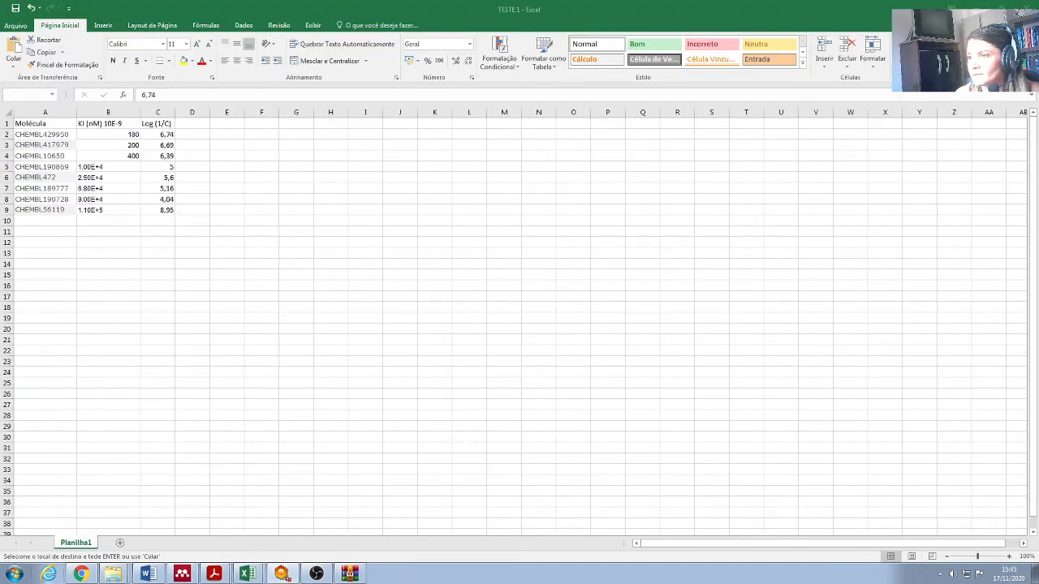
click(1027, 7)
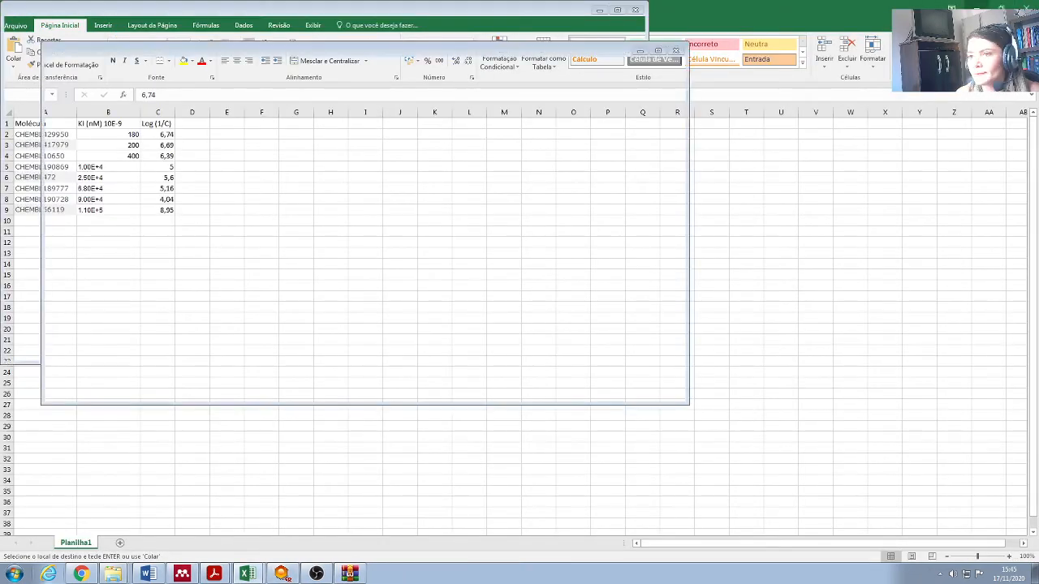
click(674, 51)
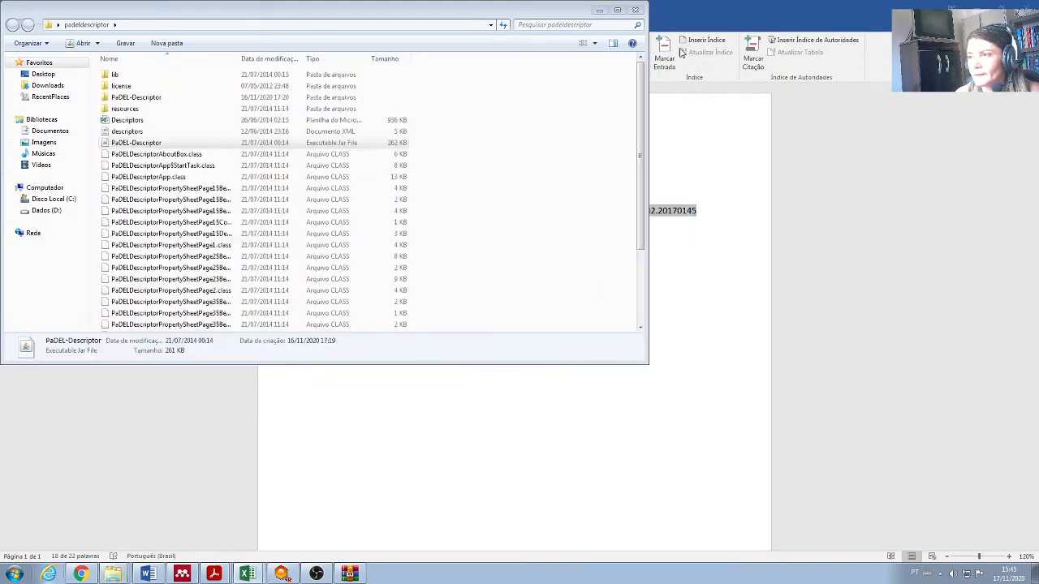
- Show where the extracted padeldescriptor folder sits on the Desktop, check its PaDEL-Descriptor subfolder, and reopen the padeldescriptor folder
click(51, 74)
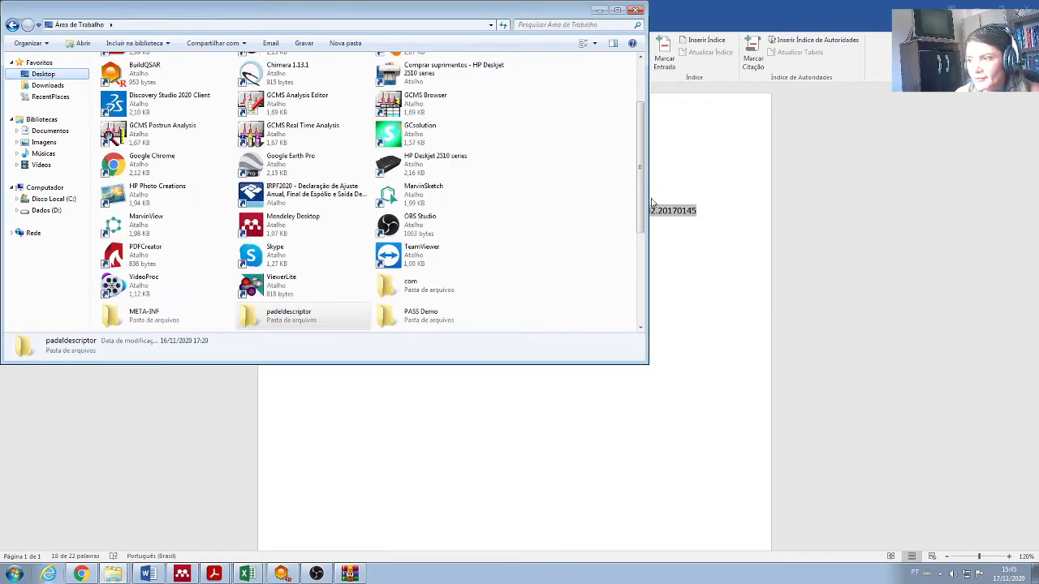
drag(641, 201, 628, 273)
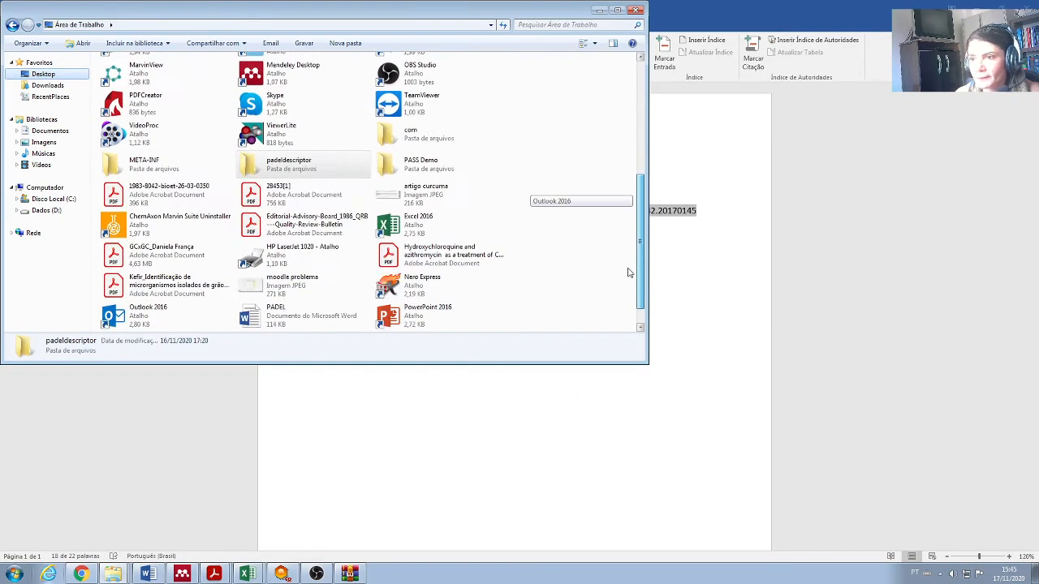
double_click(274, 168)
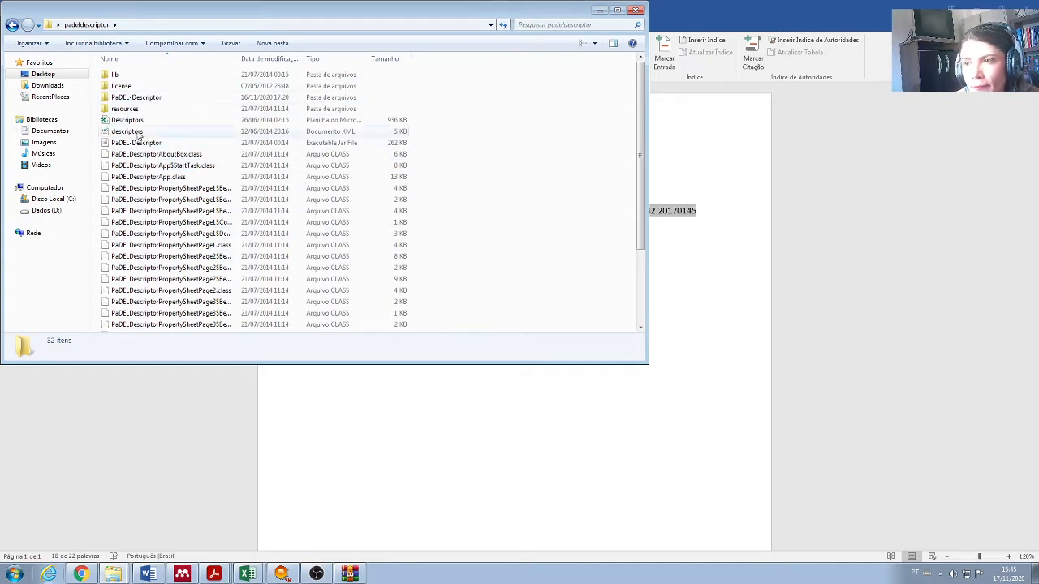
double_click(136, 98)
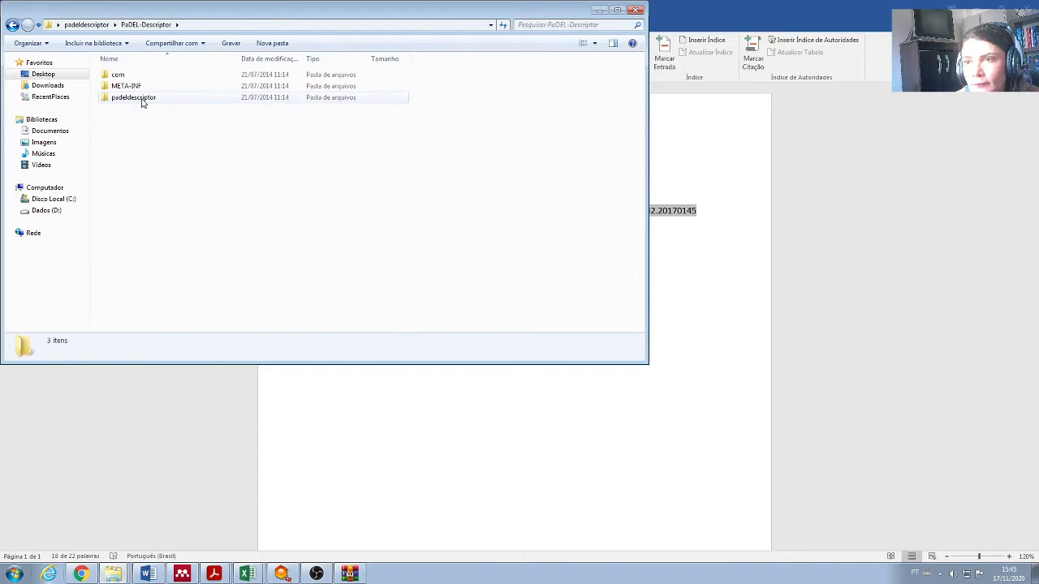
click(13, 25)
click(14, 24)
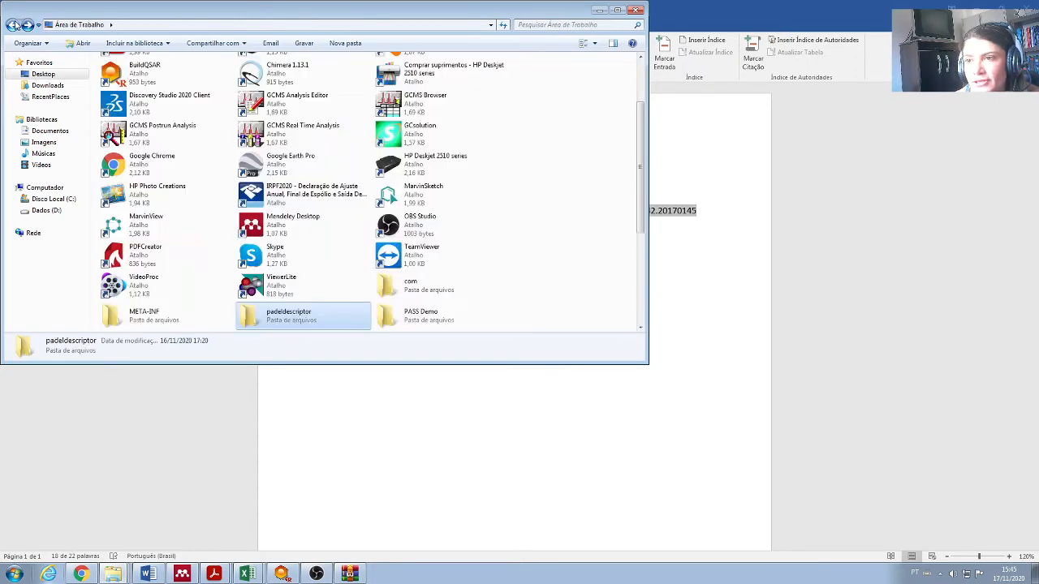
drag(639, 201, 638, 283)
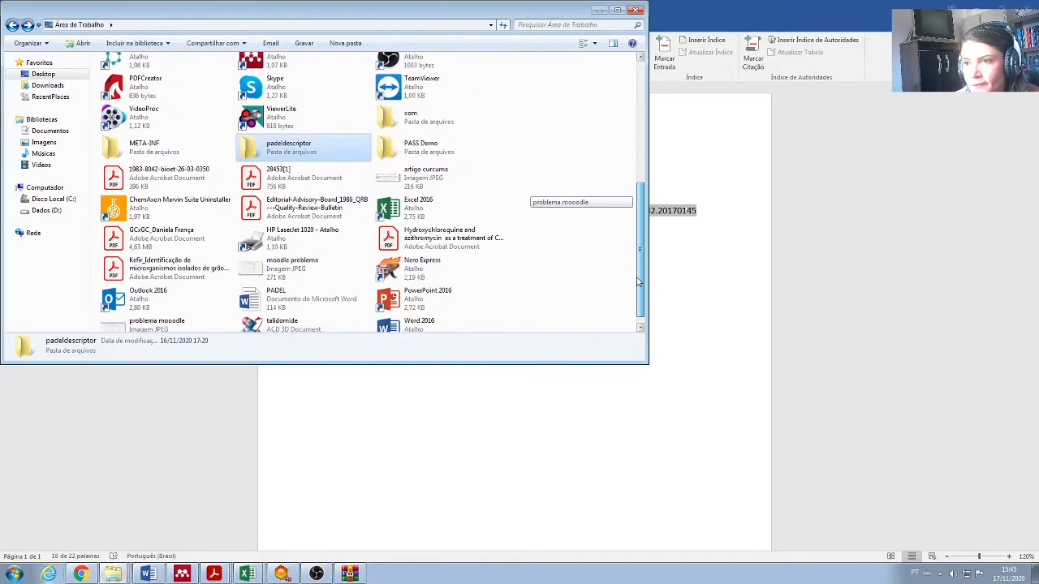
double_click(258, 150)
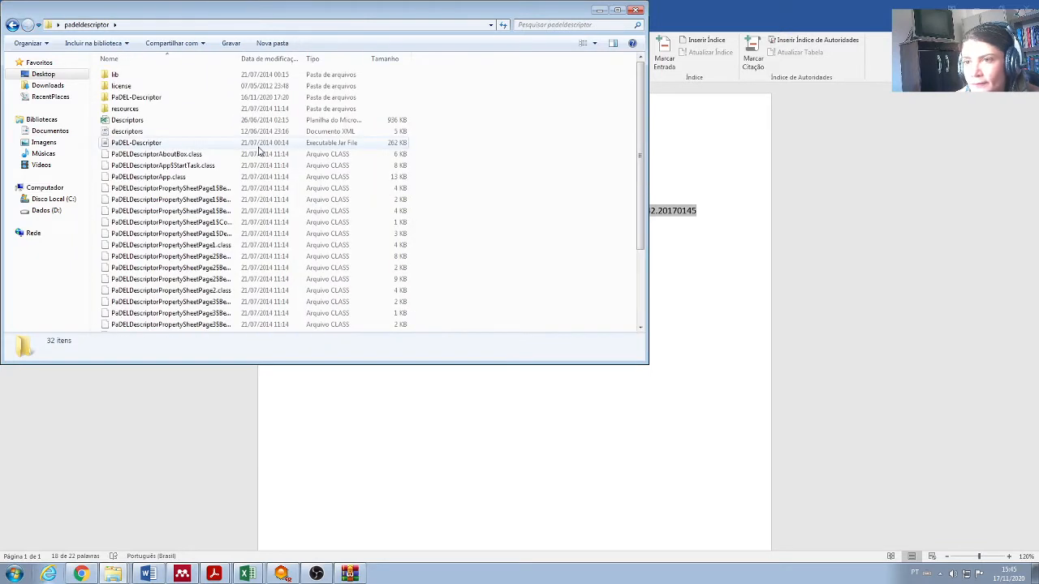
- Launch the PaDEL-Descriptor executable jar file with Java(TM) Platform SE binary
click(131, 146)
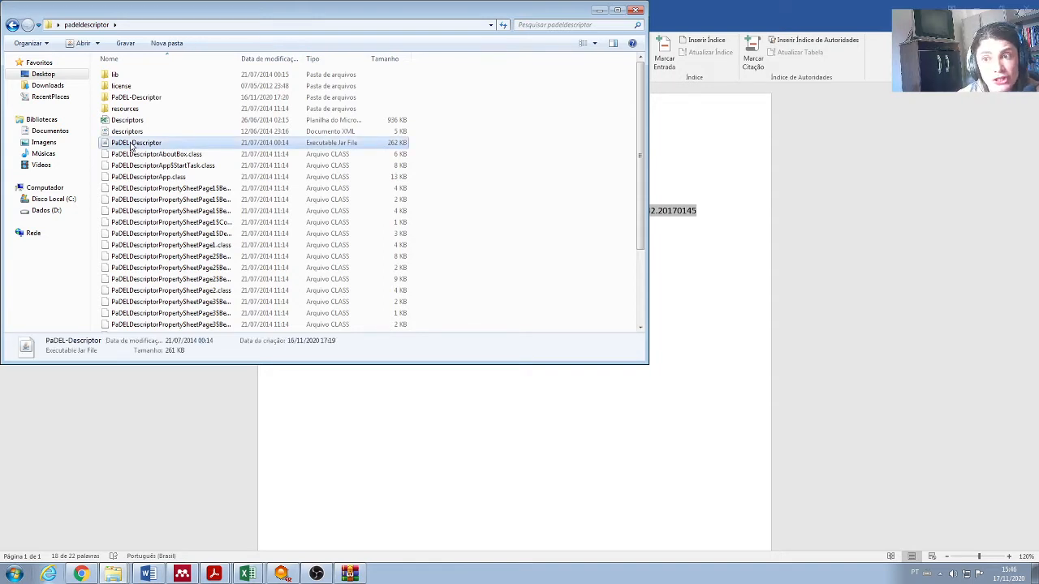
right_click(132, 146)
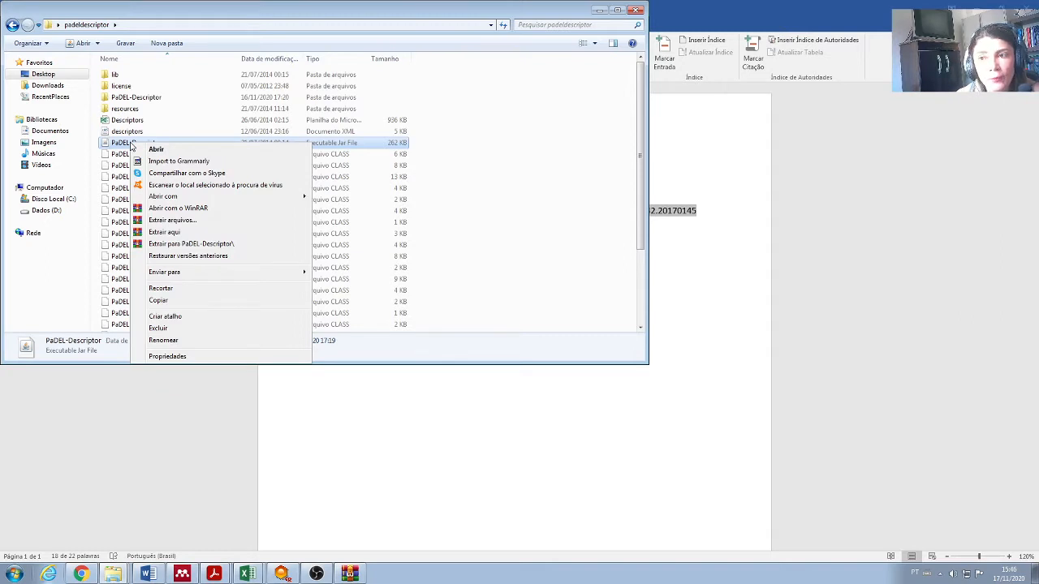
mouse_move(150, 199)
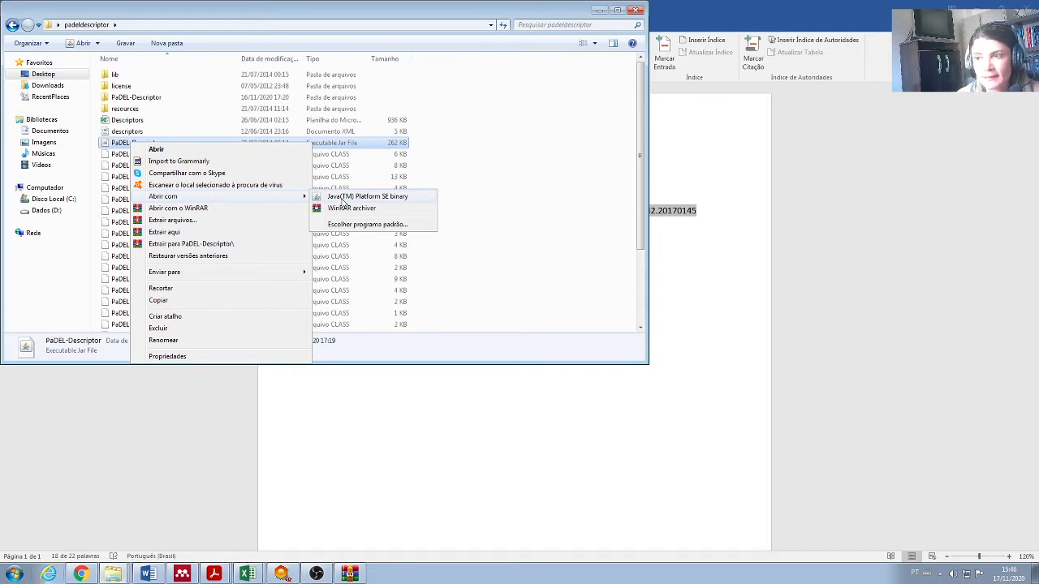
click(343, 198)
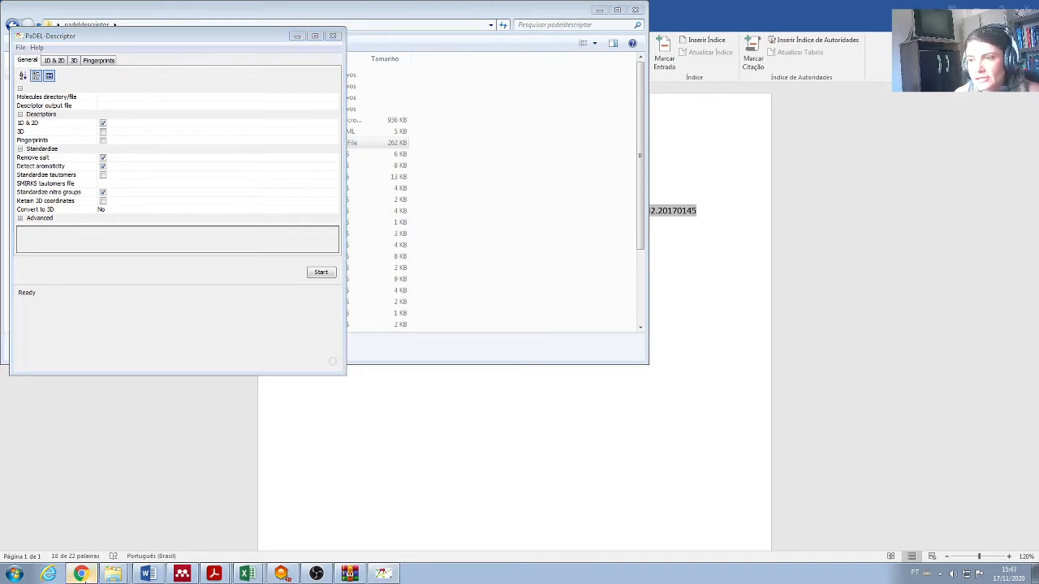
- Switch to BindingDB in Chrome and examine the first ligand's structure and Ki value in the oligopeptide transporter results
click(82, 575)
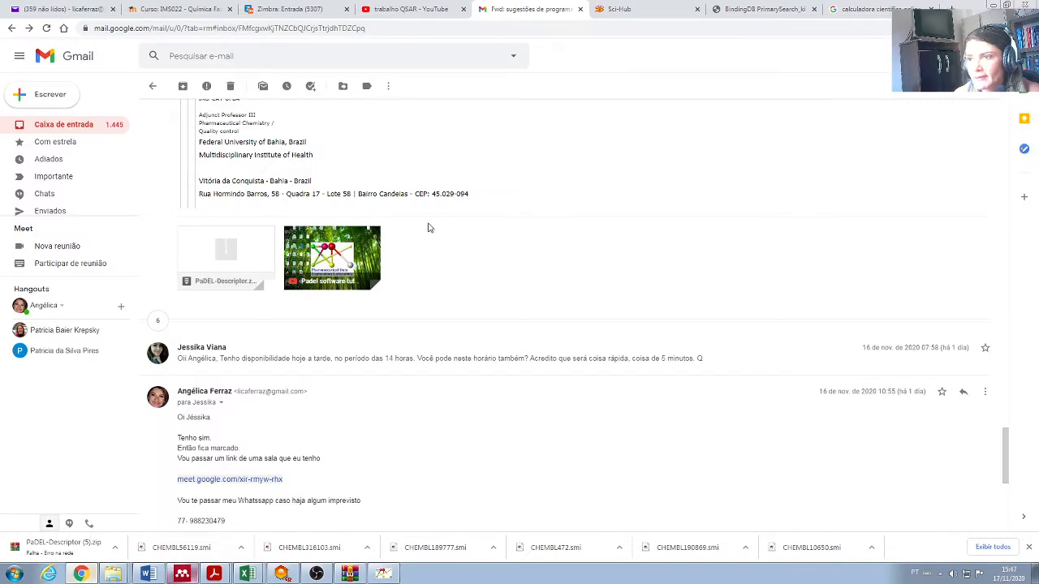
click(757, 12)
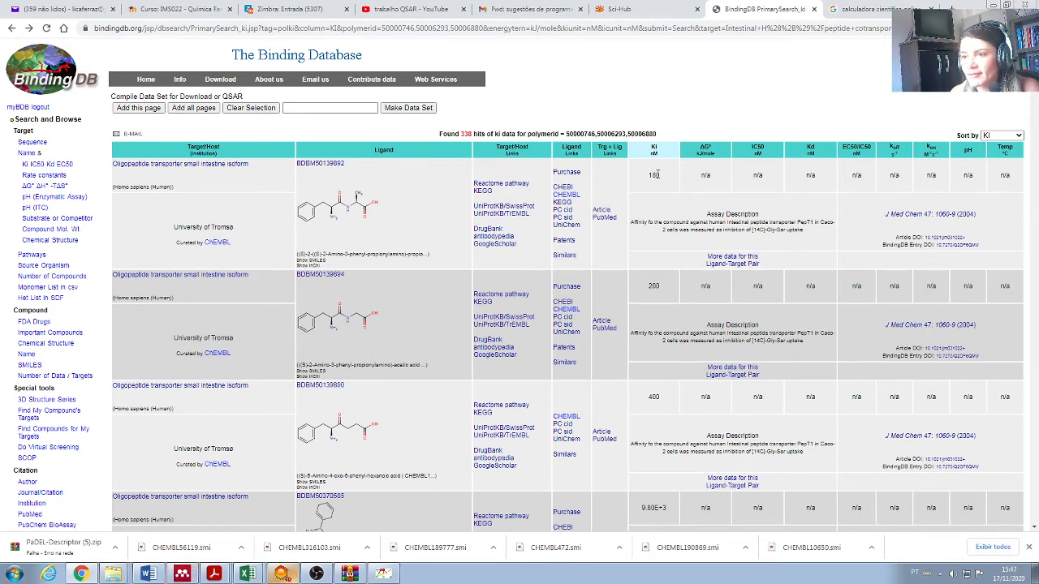
mouse_move(358, 211)
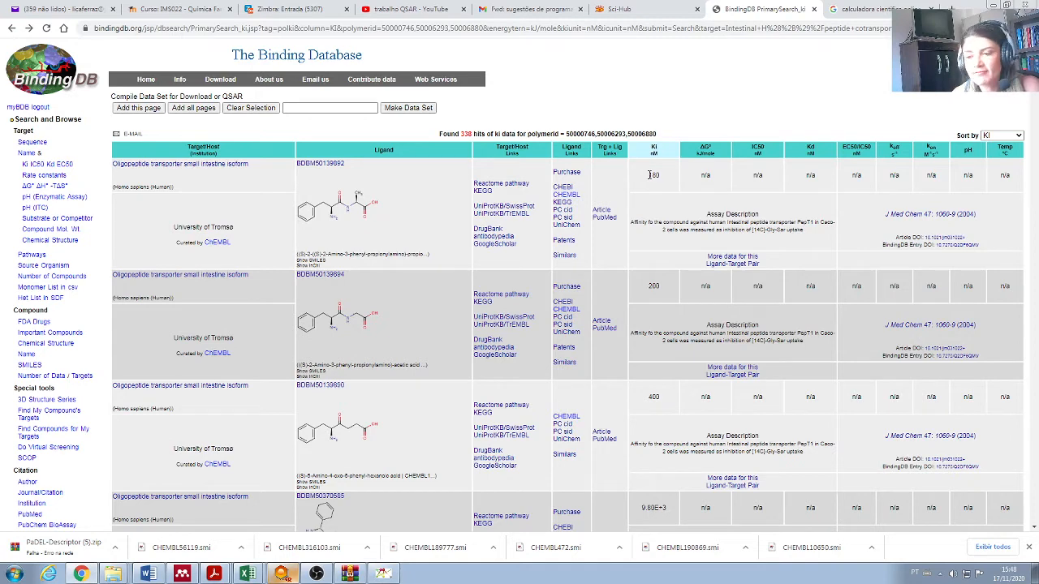
- Switch to the TESTE 1 workbook in Excel and review the molecule table, selecting the KI (nM) 10E-9 column heading
click(246, 573)
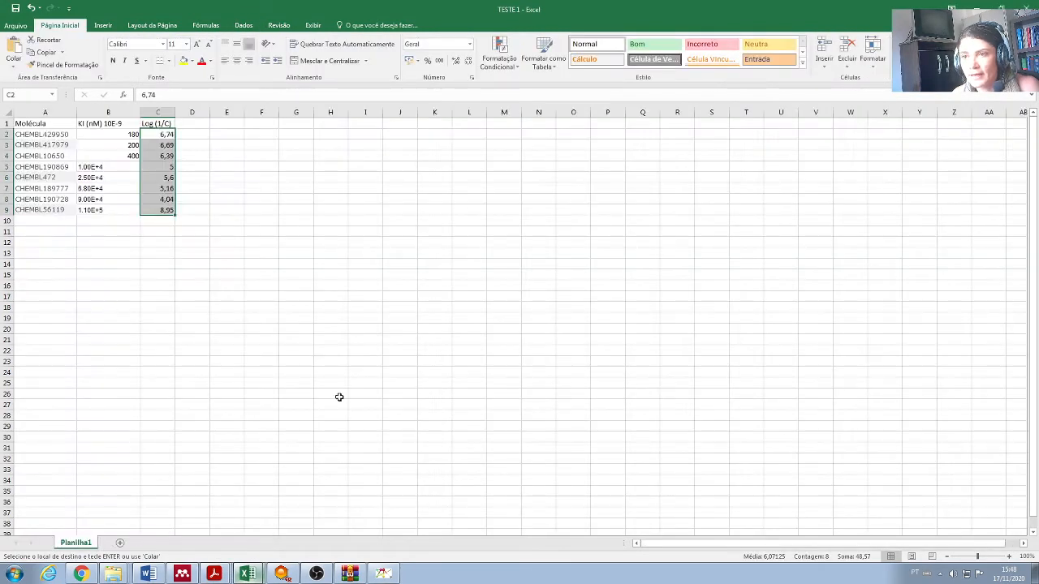
click(336, 404)
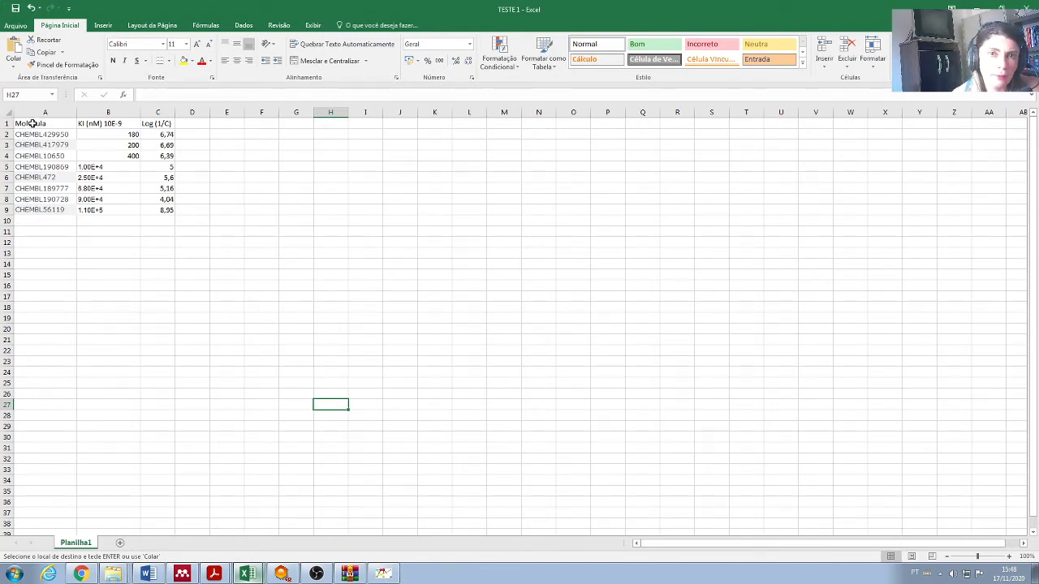
click(112, 124)
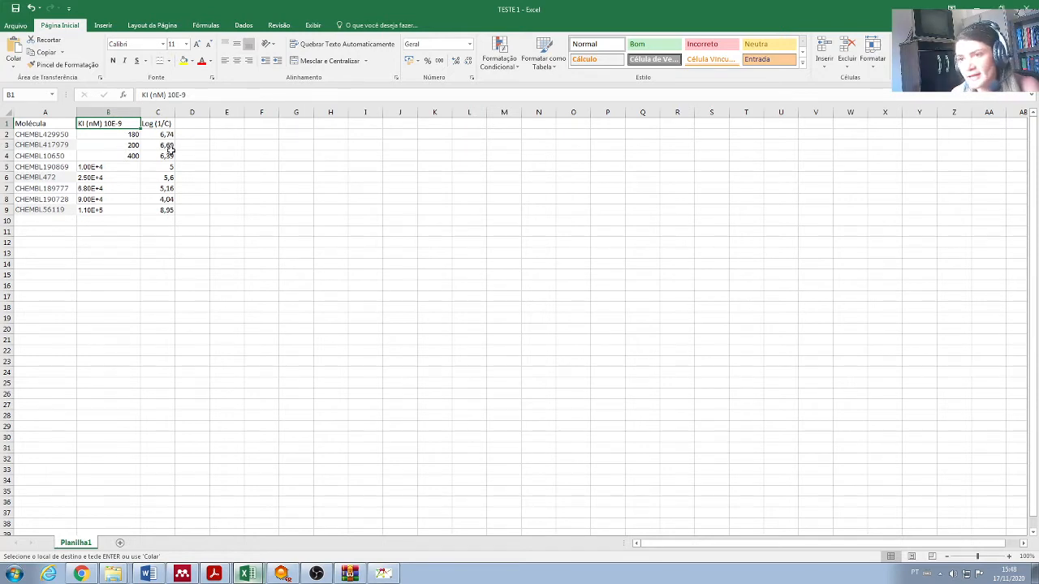
- Select the Log (1/C) heading in the activity table and open the first BindingDB ligand's ChEMBL report card in Chrome
click(160, 124)
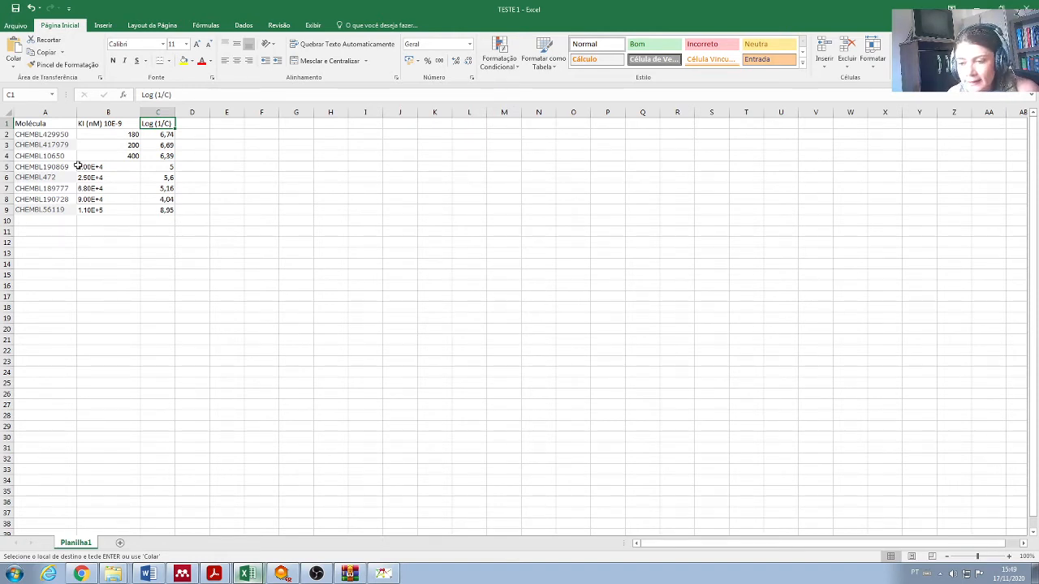
click(81, 575)
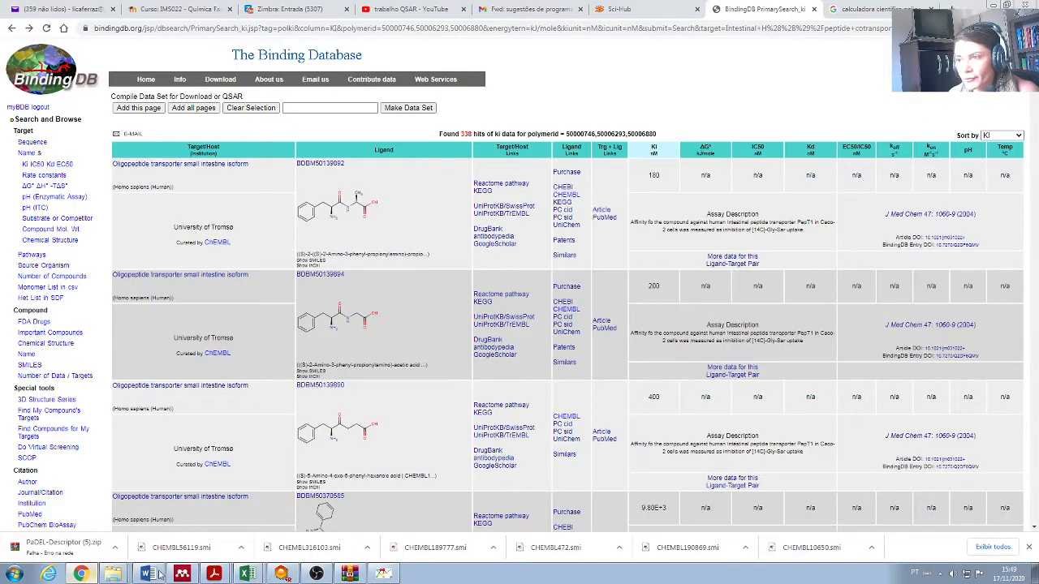
click(568, 196)
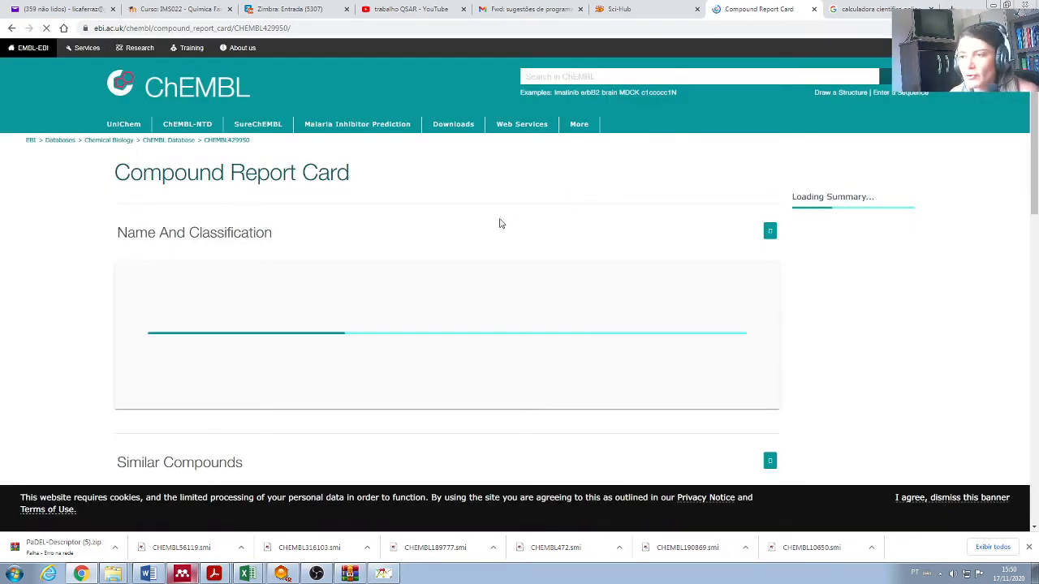
scroll(559, 204, down, 2)
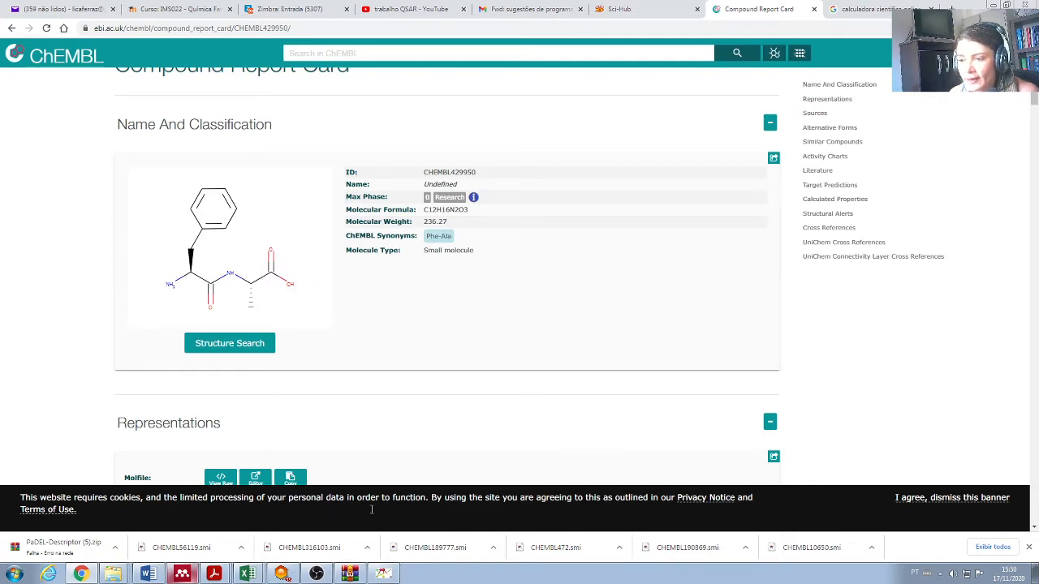
- Switch to the TESTE 1 molecule table in Excel to check the first compound's ChEMBL ID
click(246, 574)
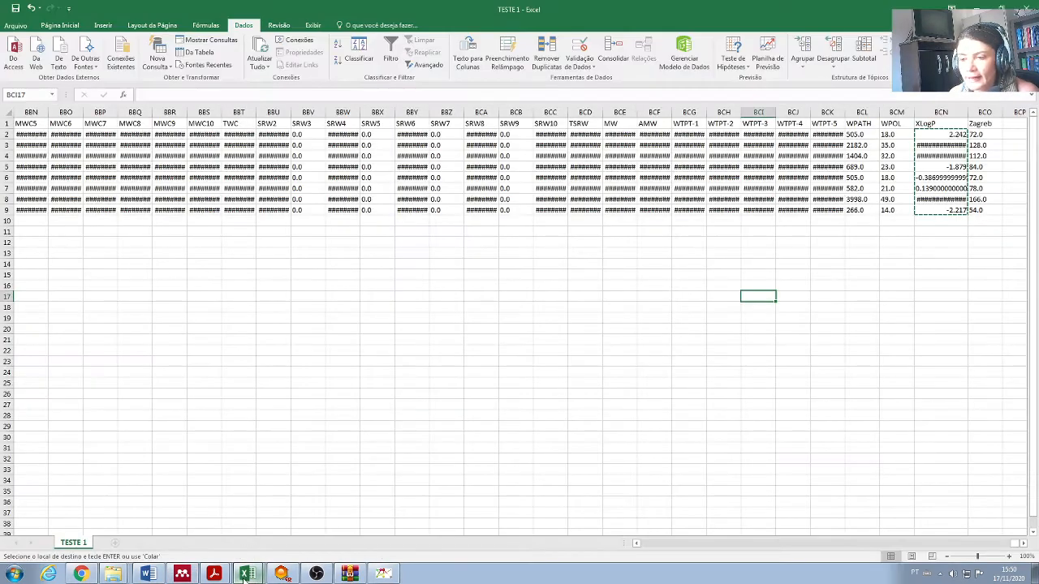
click(244, 577)
click(234, 528)
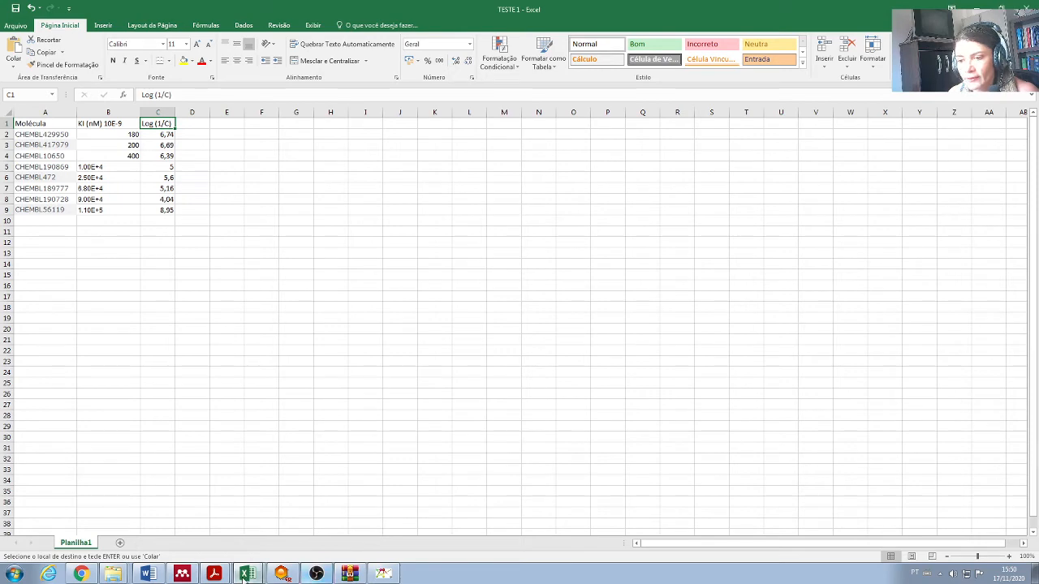
- Return to the ChEMBL report card in Chrome and download the Canonical SMILES of CHEMBL429950
click(81, 574)
scroll(371, 235, down, 3)
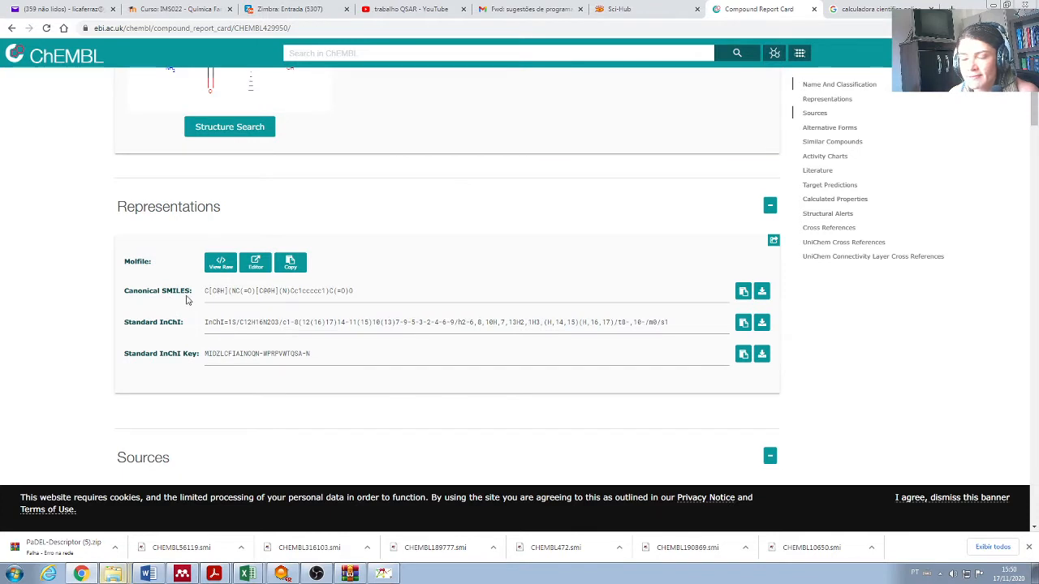
click(763, 291)
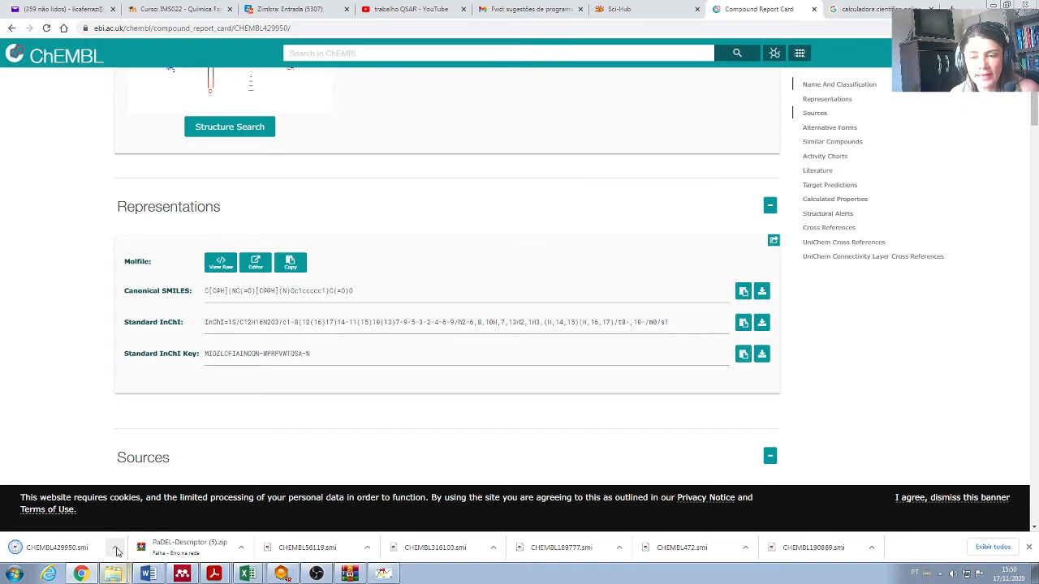
- Show the downloaded CHEMBL429950 file in the Downloads folder and cut it for moving
click(115, 549)
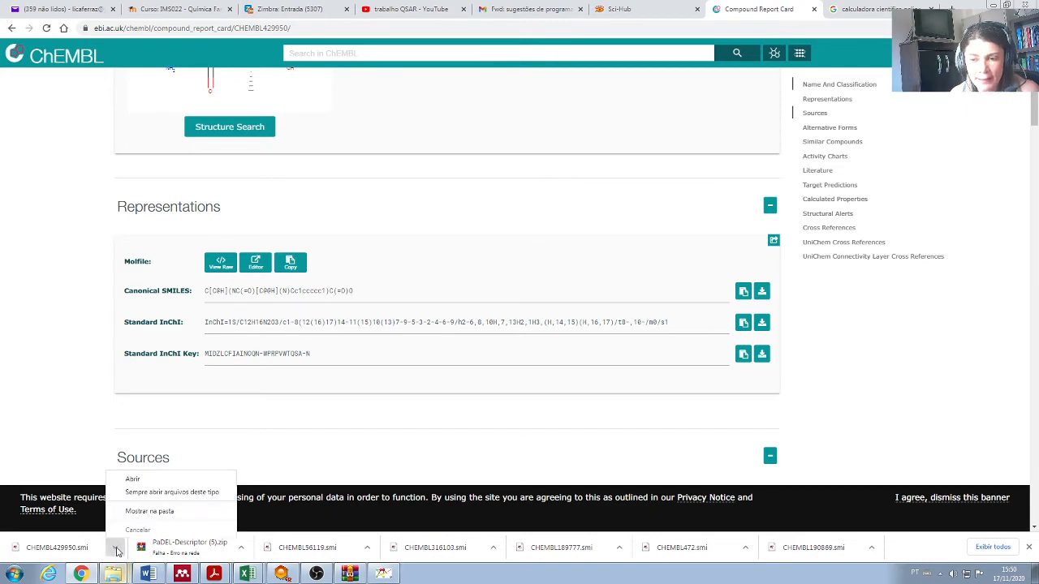
click(133, 513)
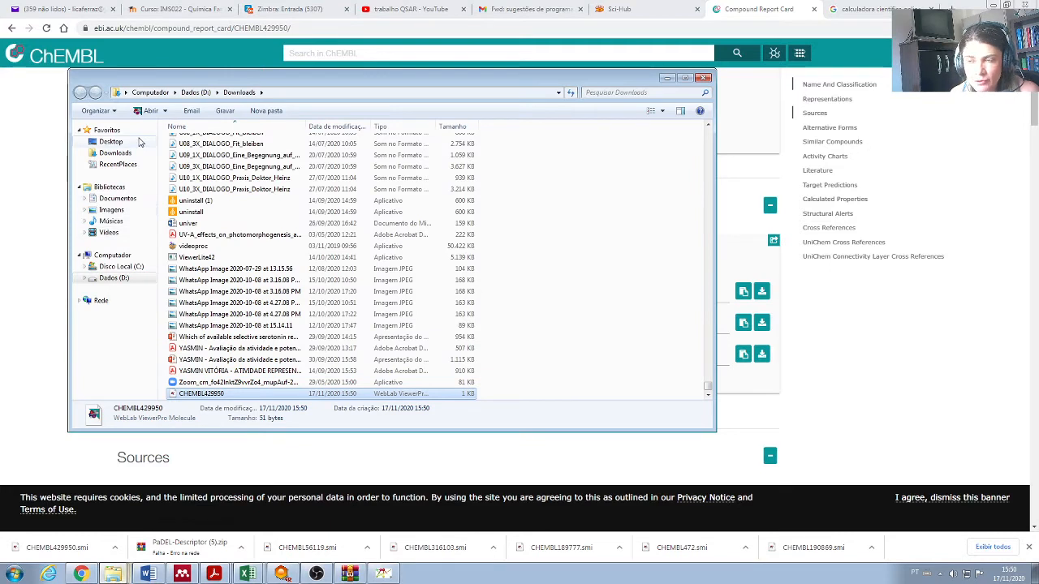
right_click(221, 396)
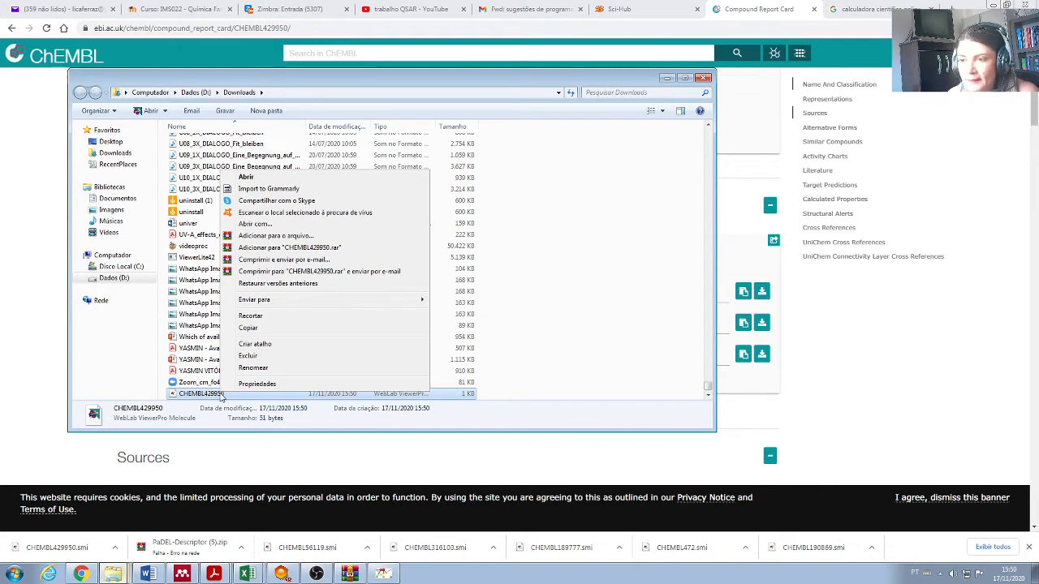
click(248, 327)
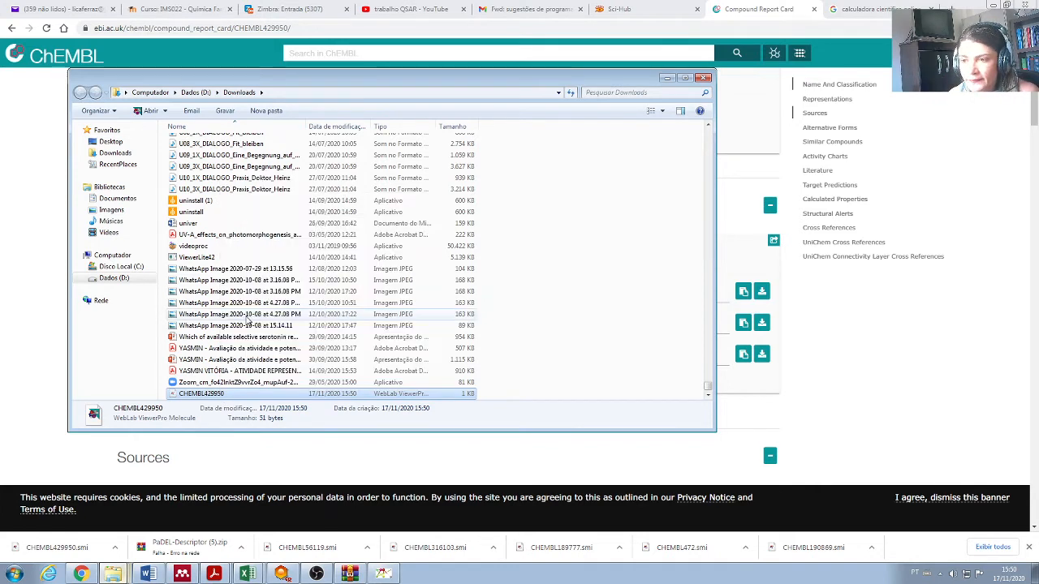
- Open the Documentos library in a new file window
click(120, 577)
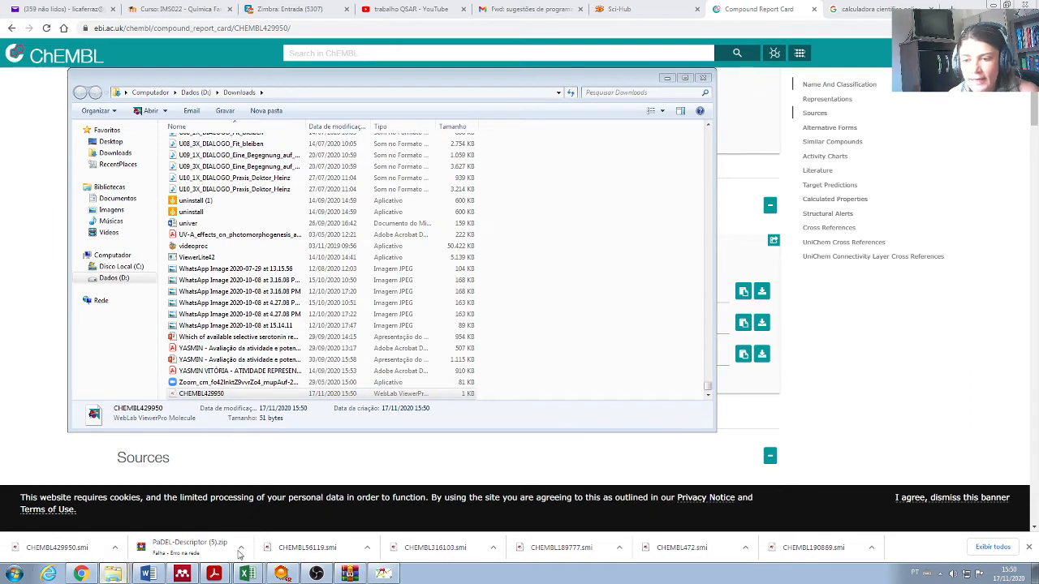
click(13, 573)
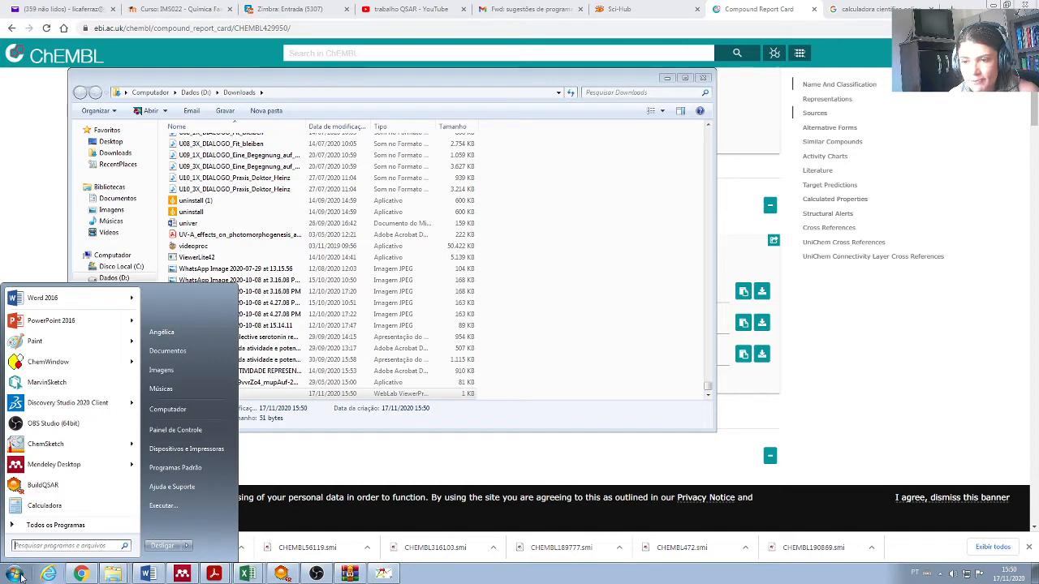
click(172, 351)
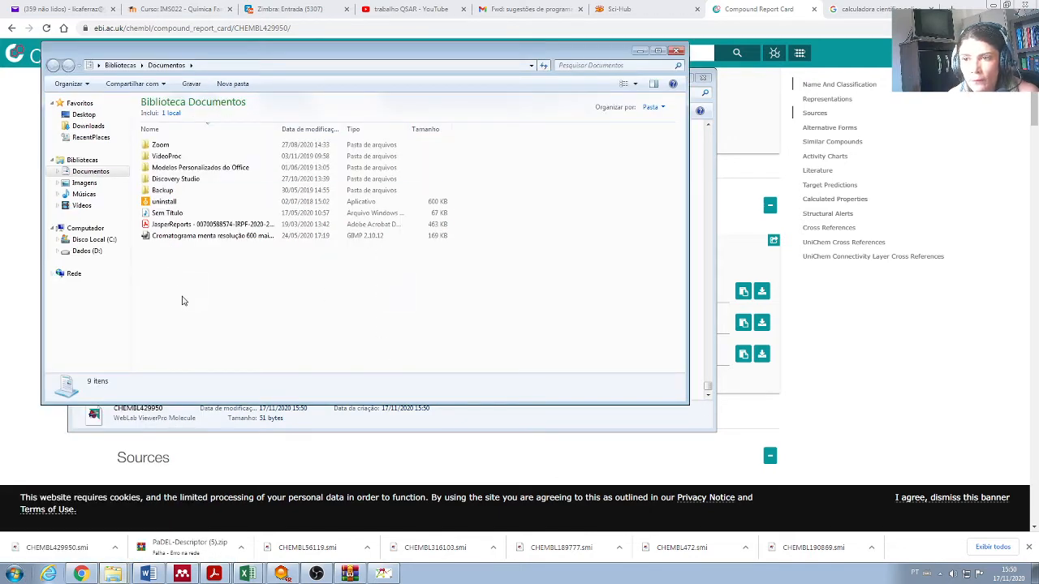
right_click(259, 303)
click(234, 303)
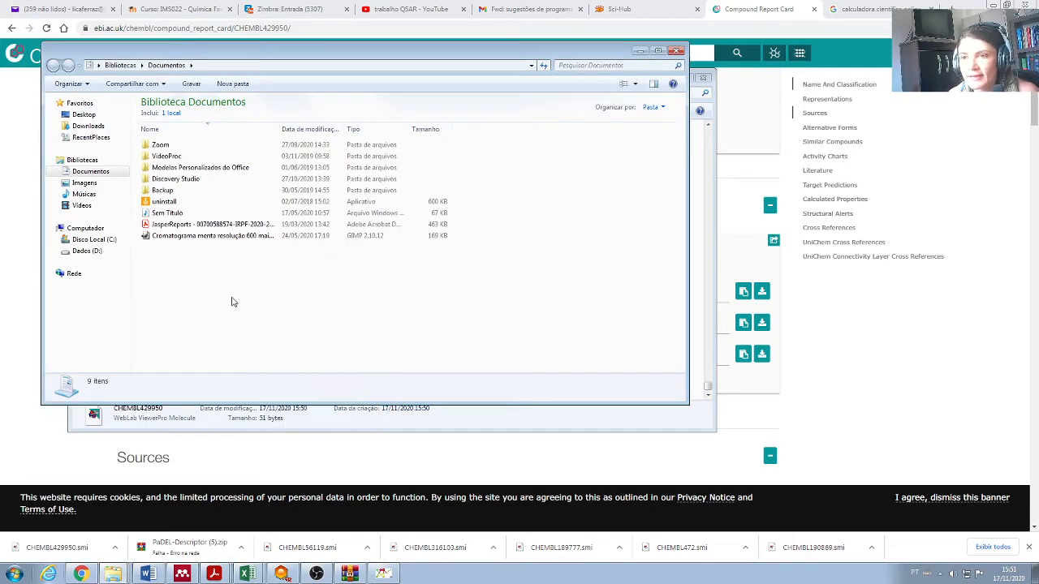
- Browse through Backup, C, Documentos, Backup, Química farmacêutica and Noções de QSAR e modelagem molecular to open the padel teste 1 folder
double_click(166, 191)
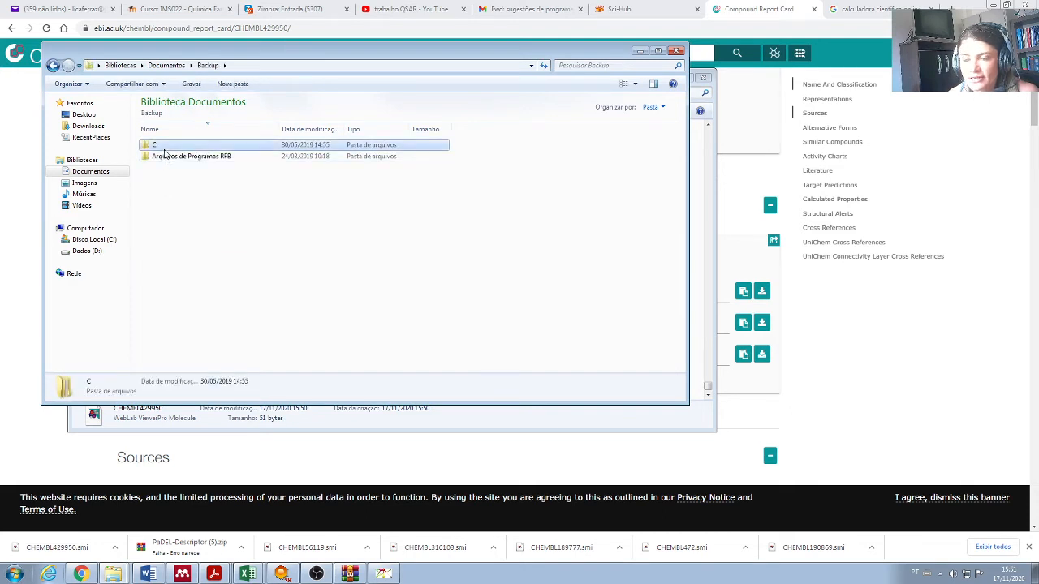
double_click(162, 146)
double_click(183, 236)
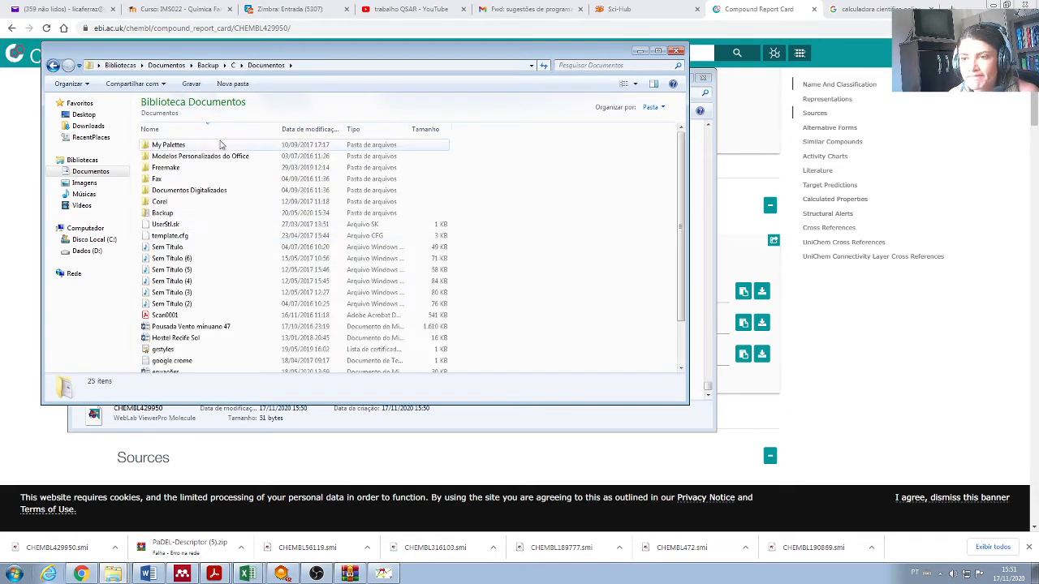
double_click(186, 213)
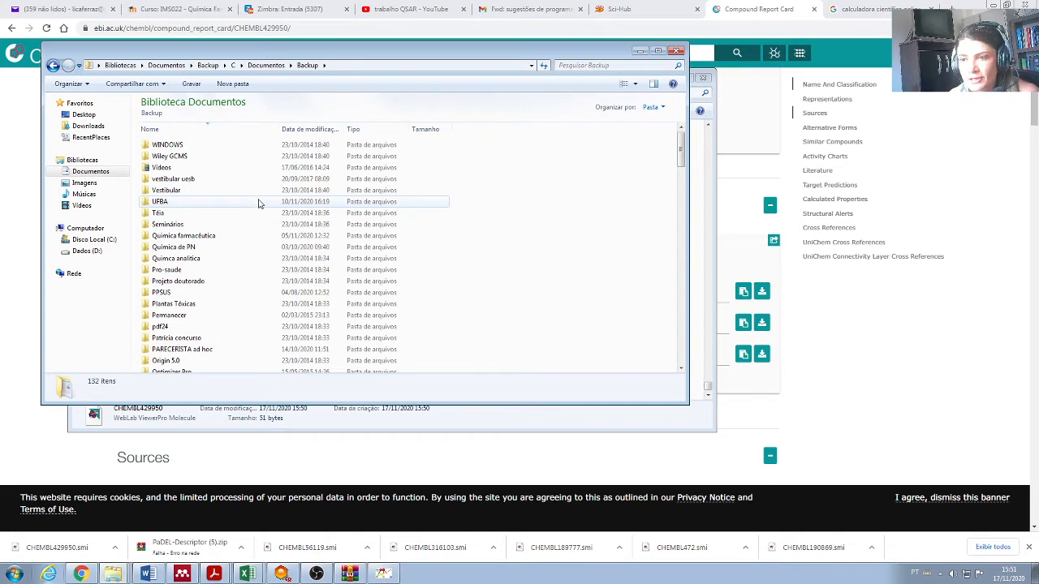
double_click(225, 236)
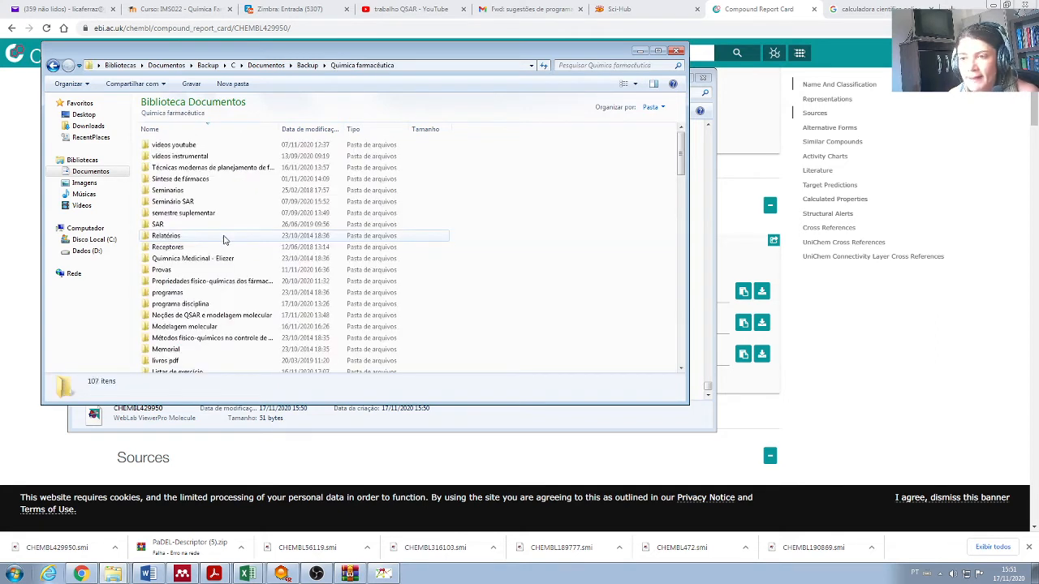
scroll(227, 233, down, 3)
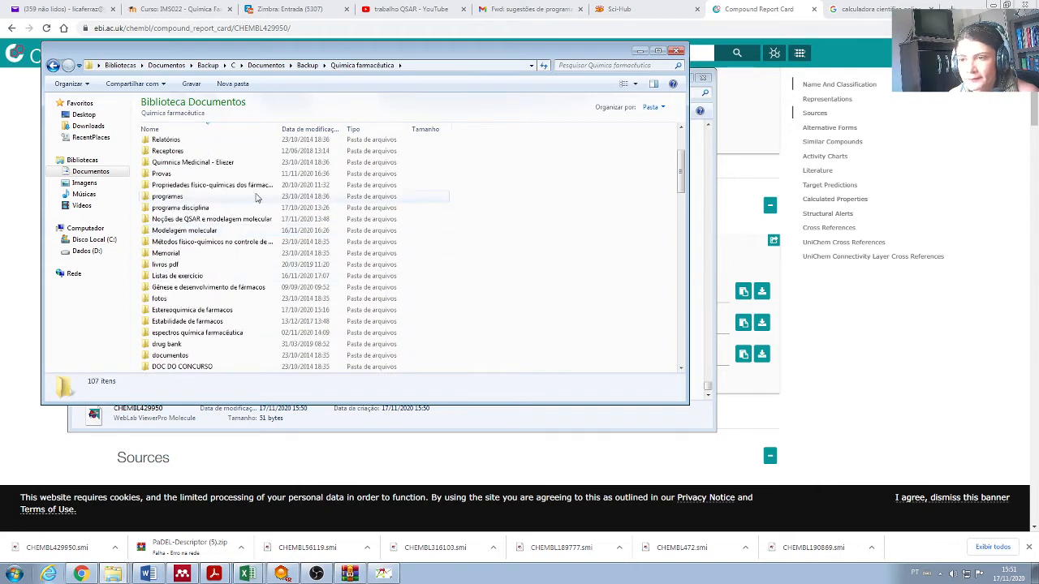
double_click(203, 219)
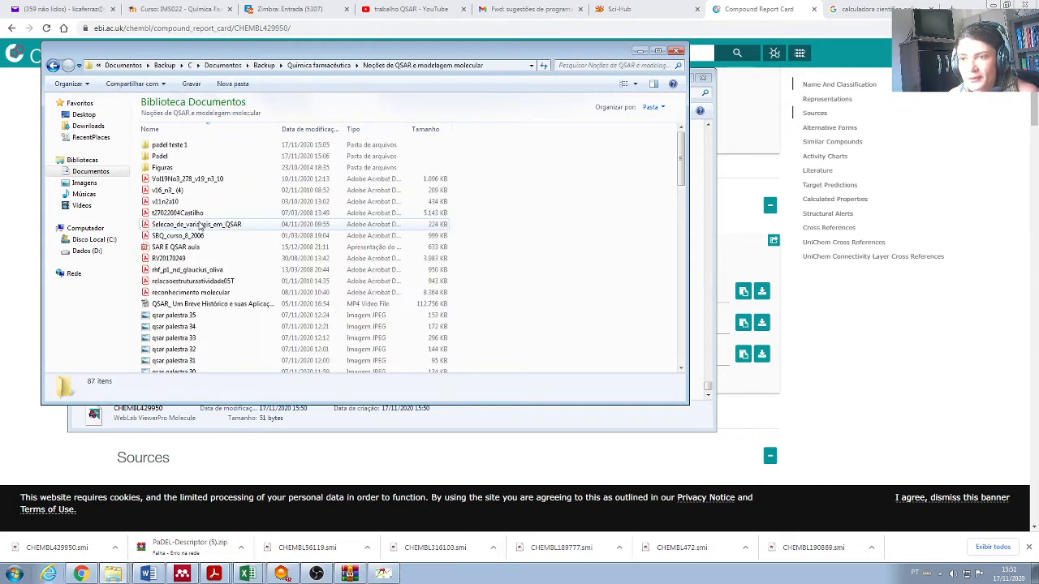
double_click(177, 146)
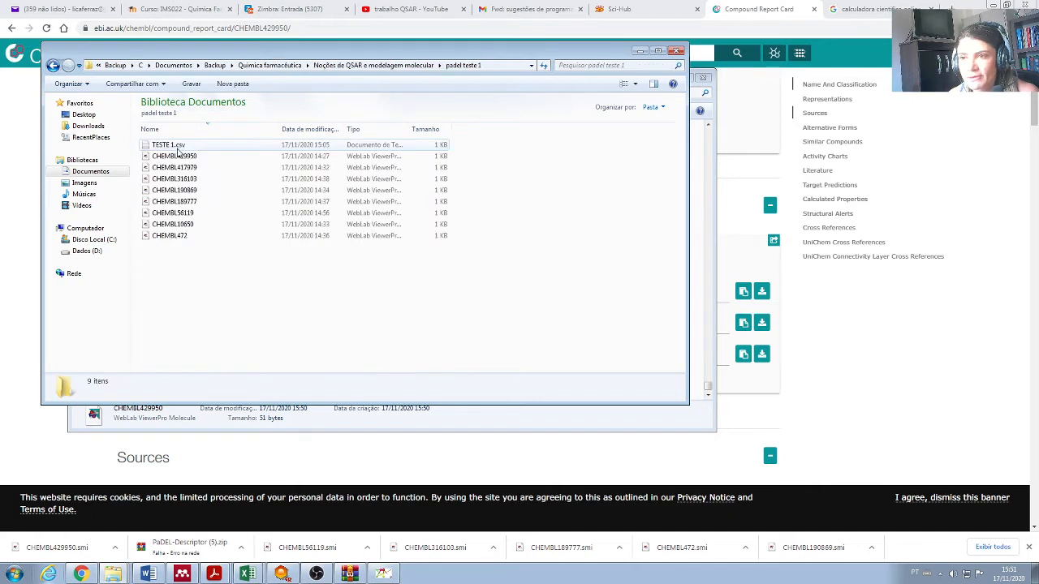
- Check the contents of the neighbouring Padel folder and return to the padel teste 1 folder
click(53, 65)
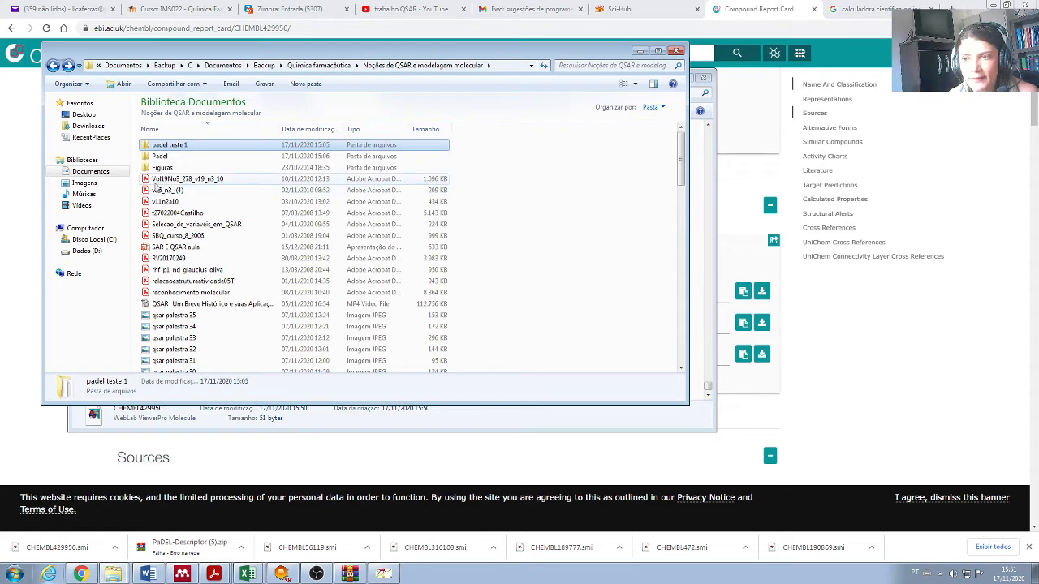
click(160, 157)
double_click(160, 157)
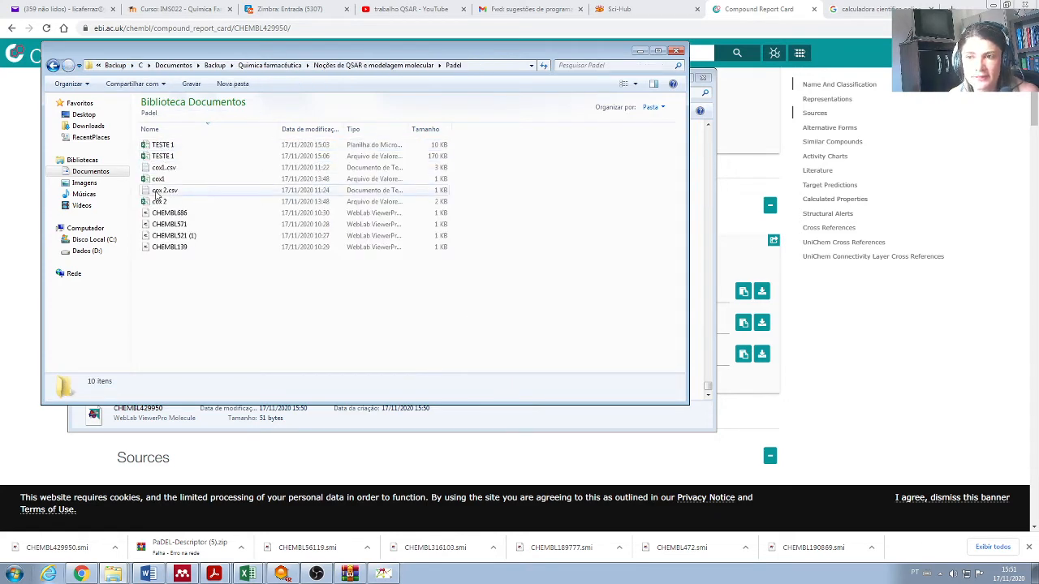
click(52, 67)
double_click(162, 145)
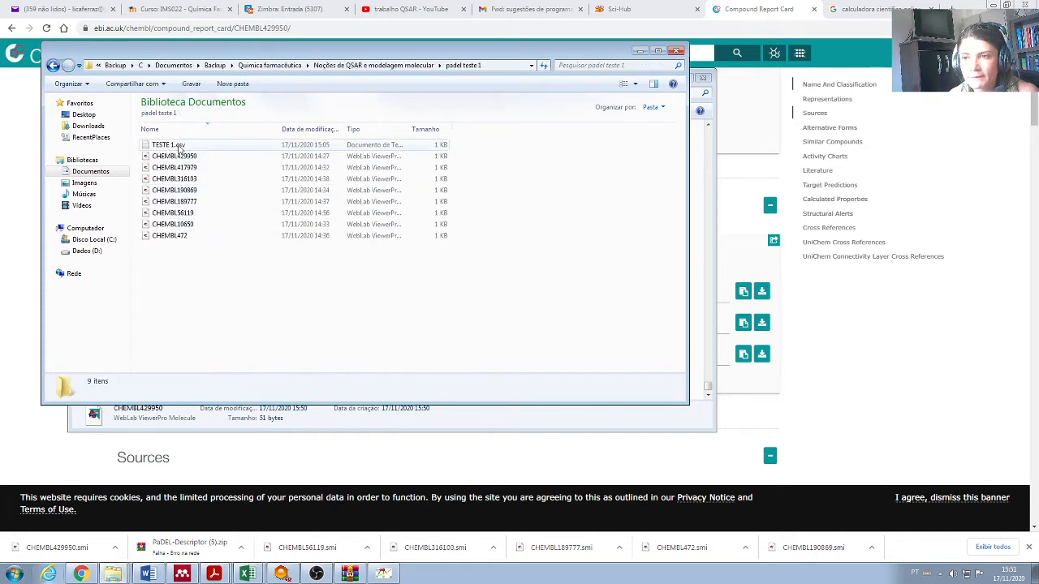
- Delete the TESTE 1.csv file from the padel teste 1 folder
click(180, 146)
key(Delete)
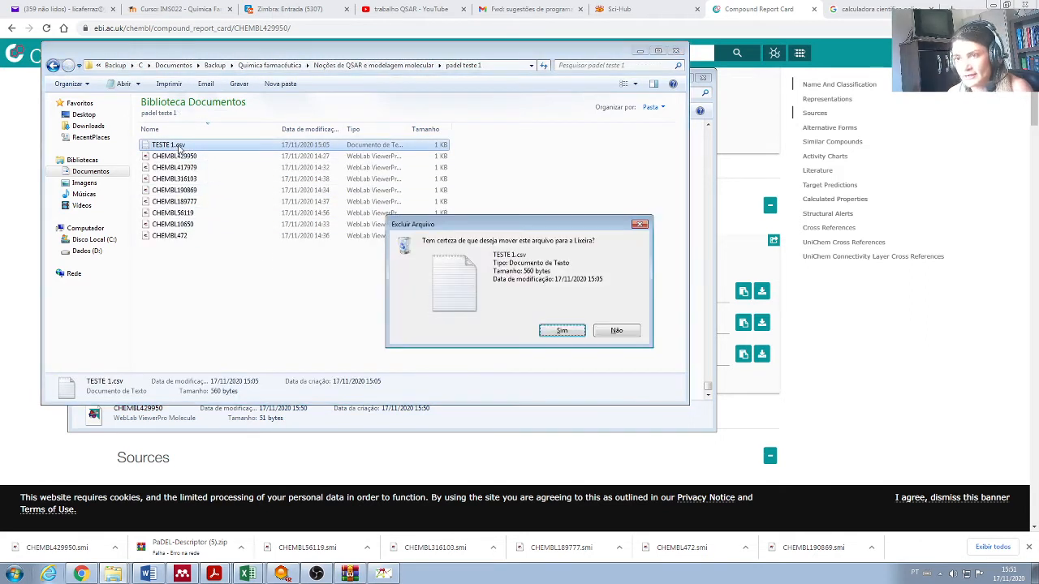
click(562, 331)
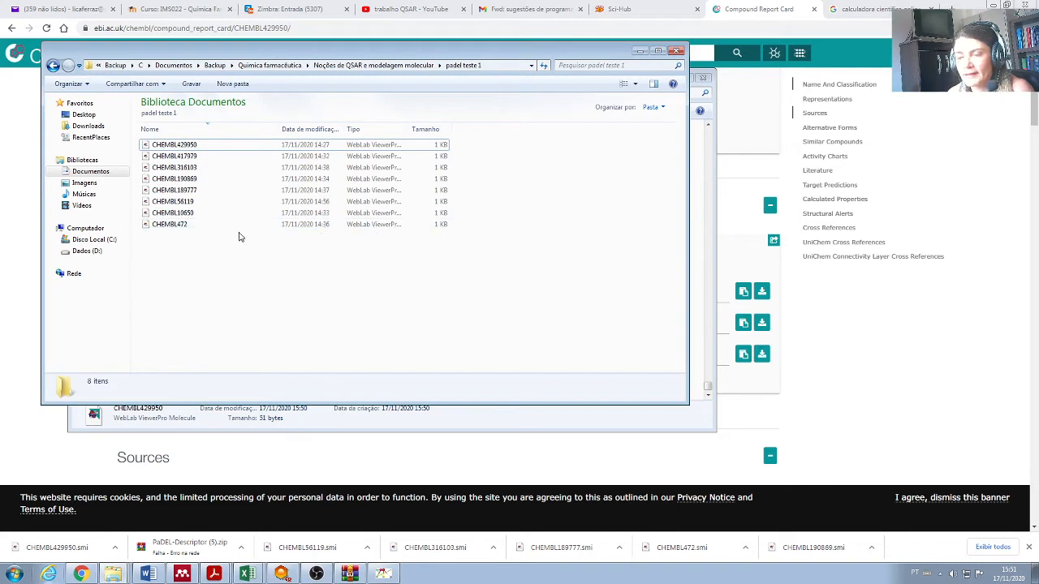
- Try to move the downloaded CHEMBL429950 file into the padel teste 1 folder
right_click(172, 261)
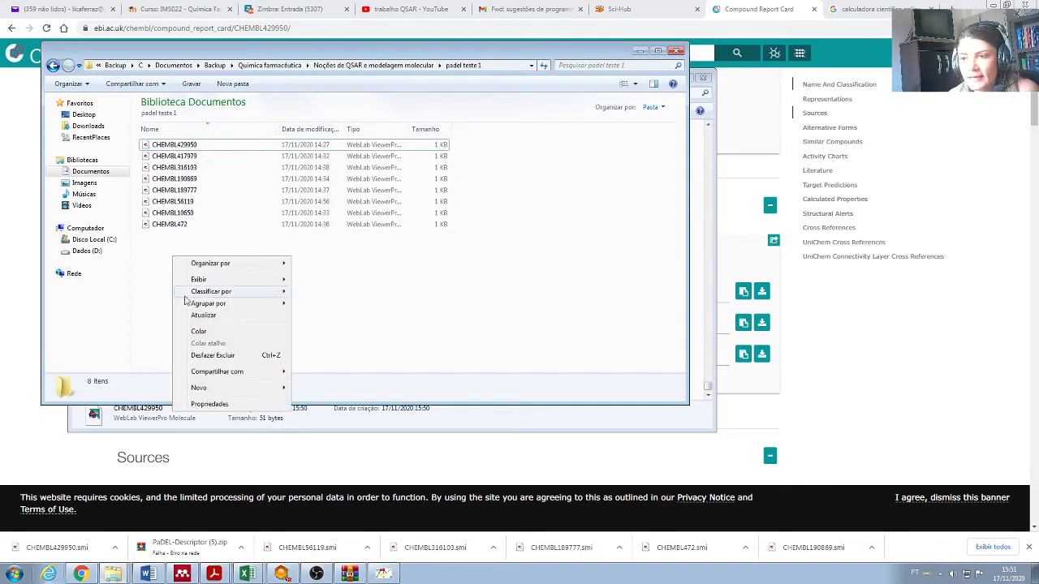
click(196, 333)
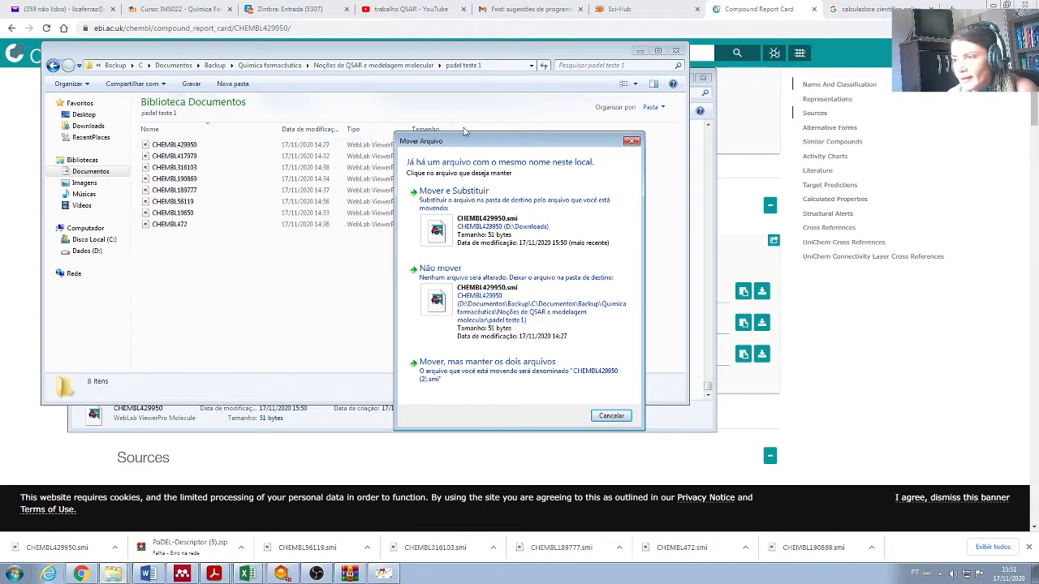
click(633, 141)
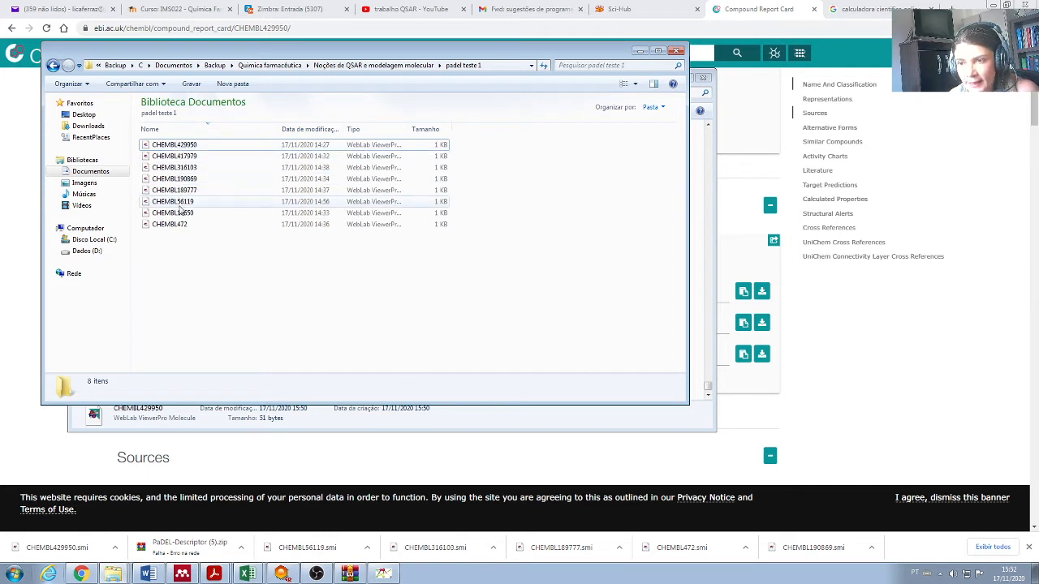
- Return to the BindingDB results in the browser and highlight the Ki value of the first ligand, BDBM50139892
click(113, 573)
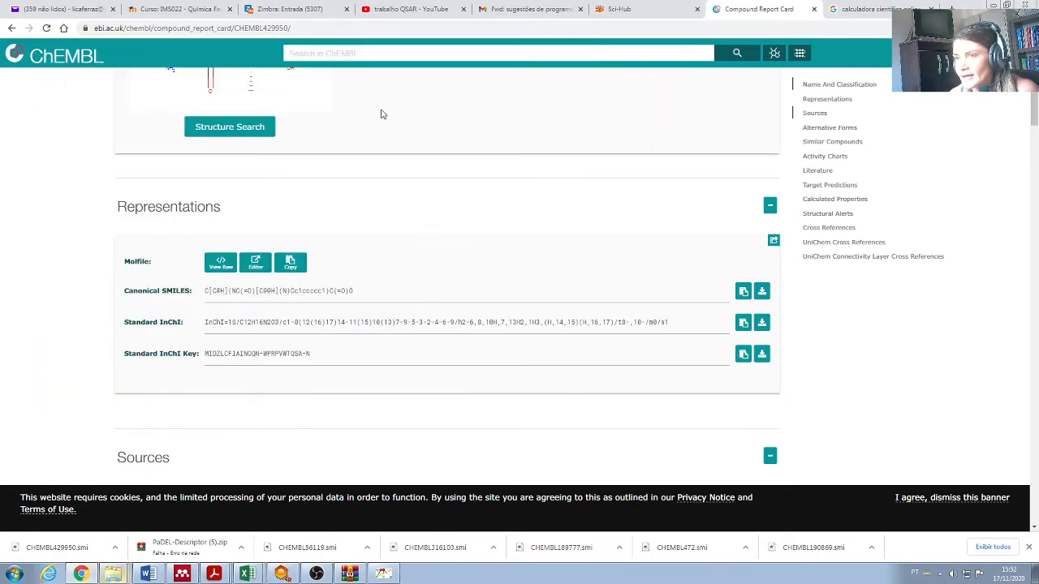
click(10, 28)
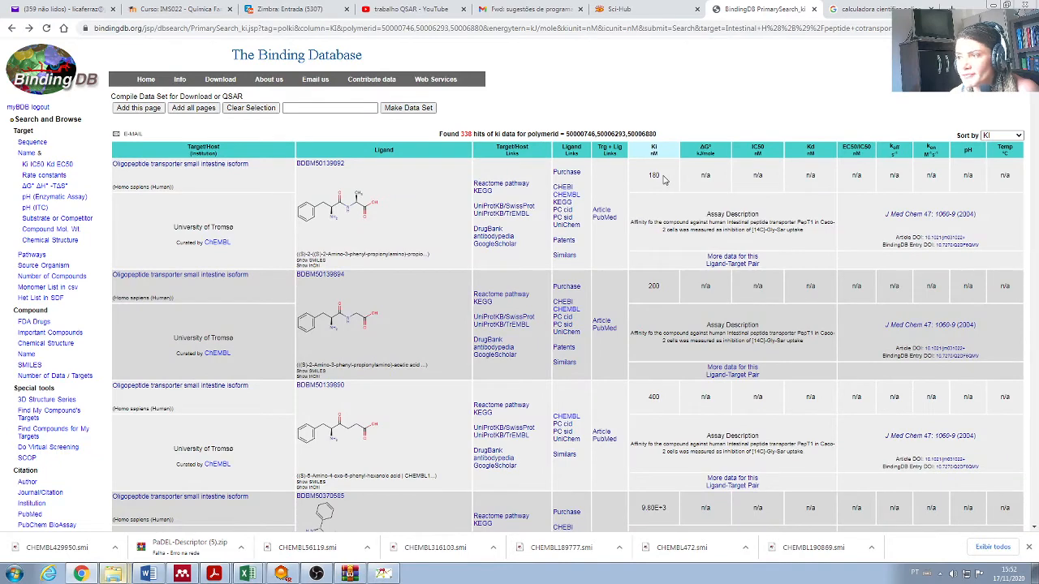
double_click(651, 176)
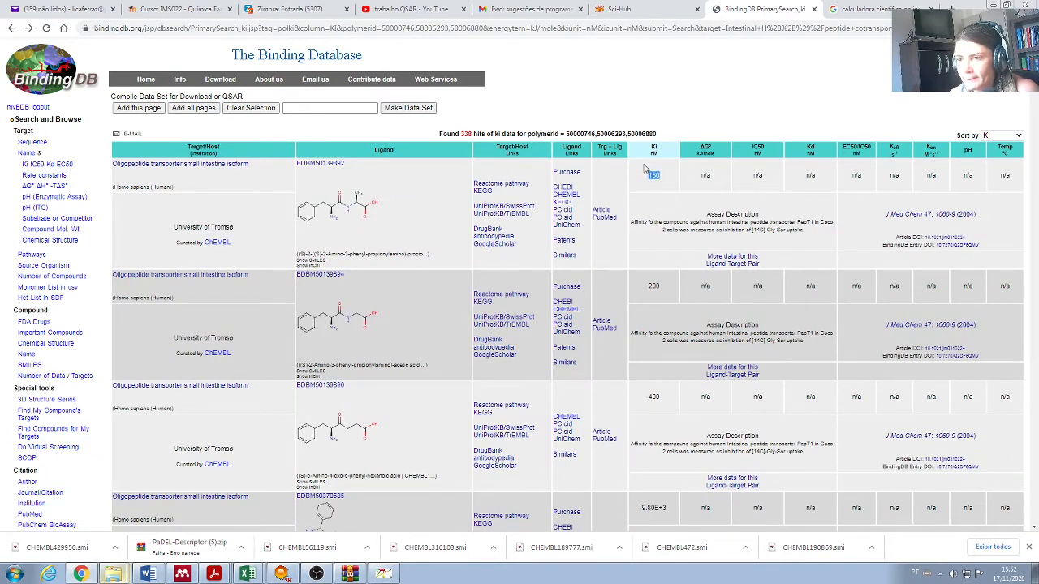
- In Excel's Planilha1 activity table, check the Ki and Log (1/C) entries for CHEMBL429950 and the CHEMBL417979 molecule entry
click(250, 575)
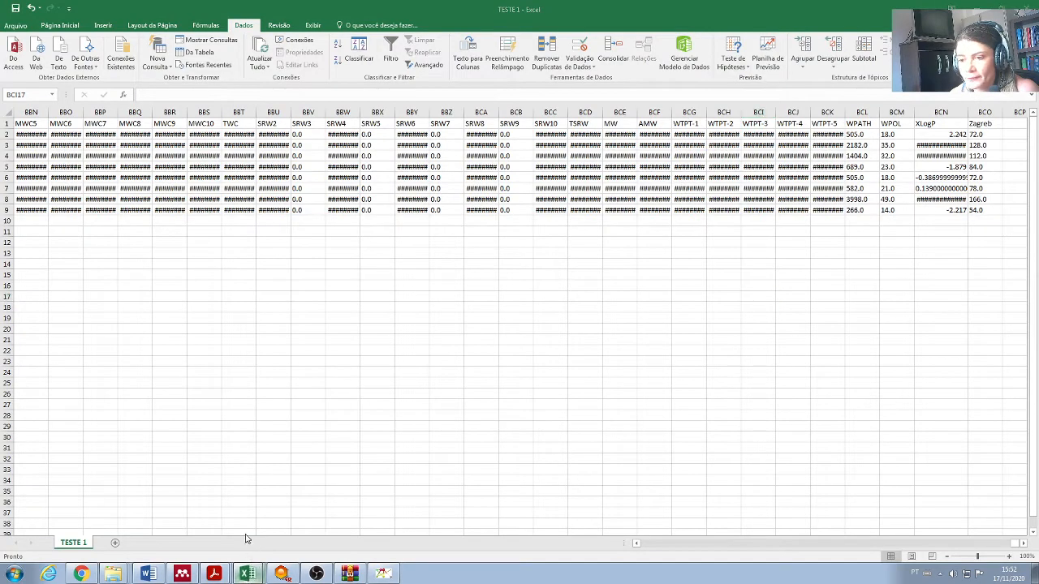
click(245, 533)
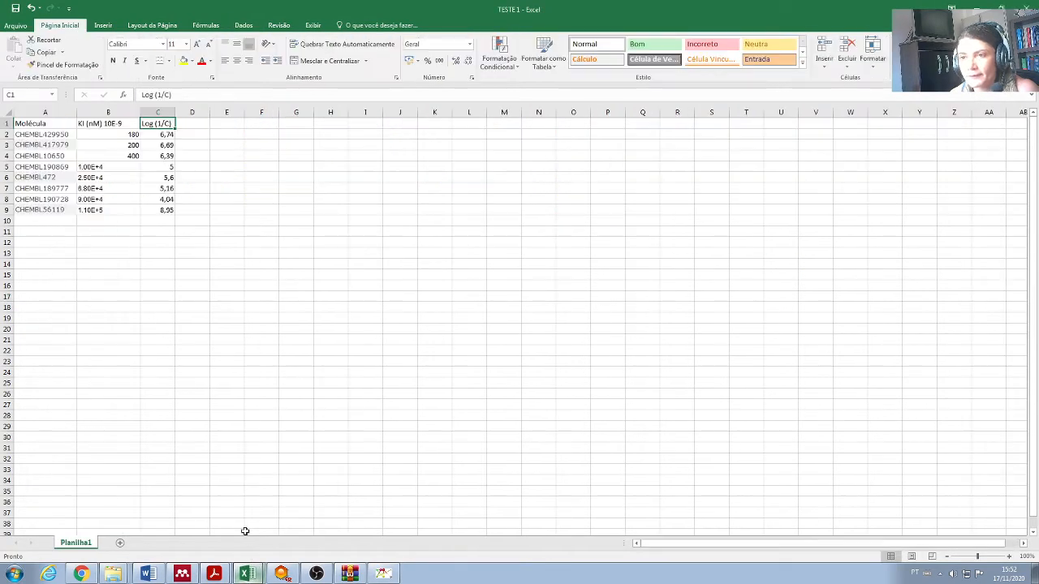
click(130, 136)
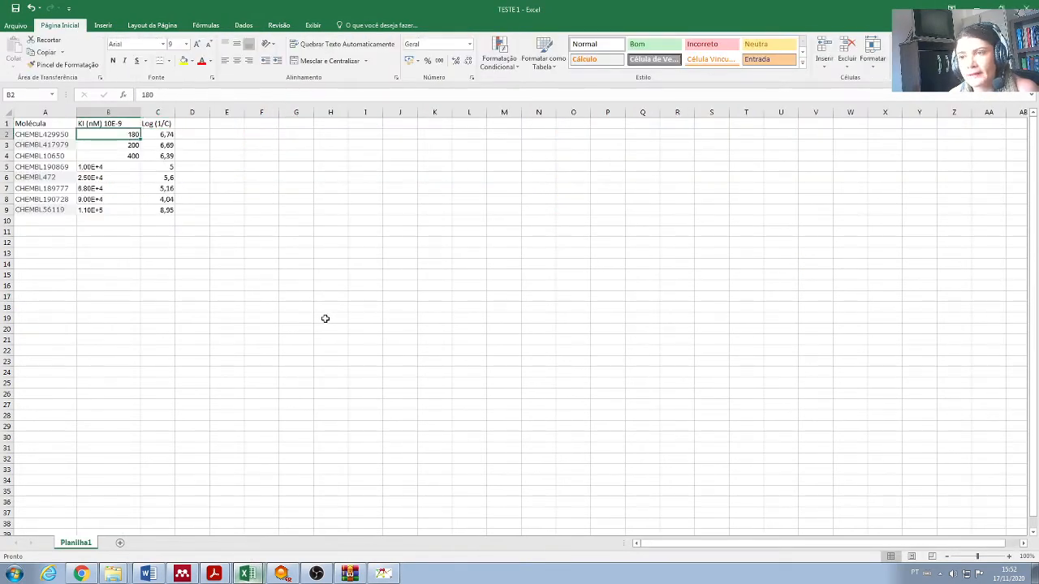
click(167, 136)
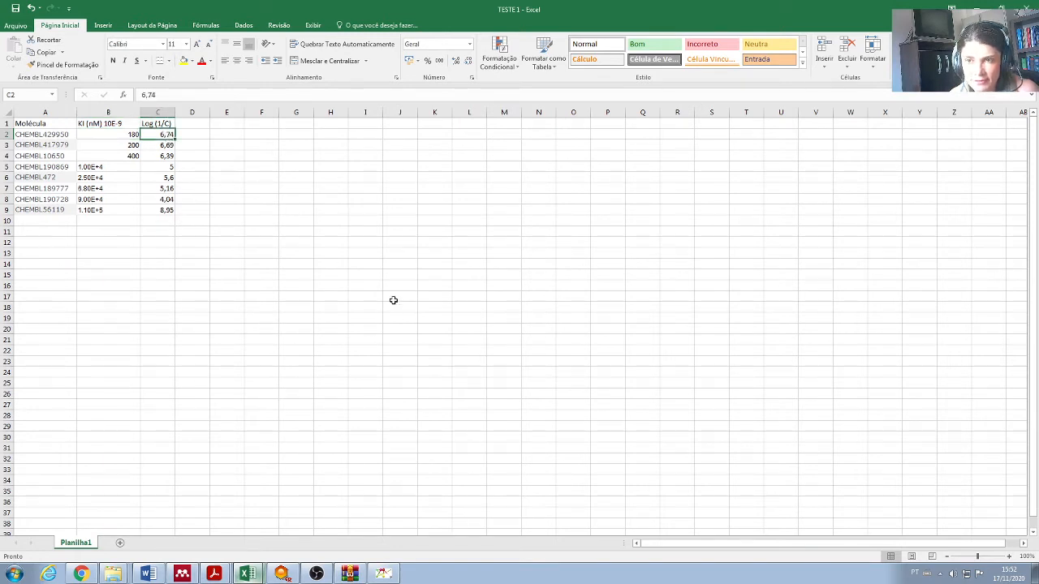
click(63, 146)
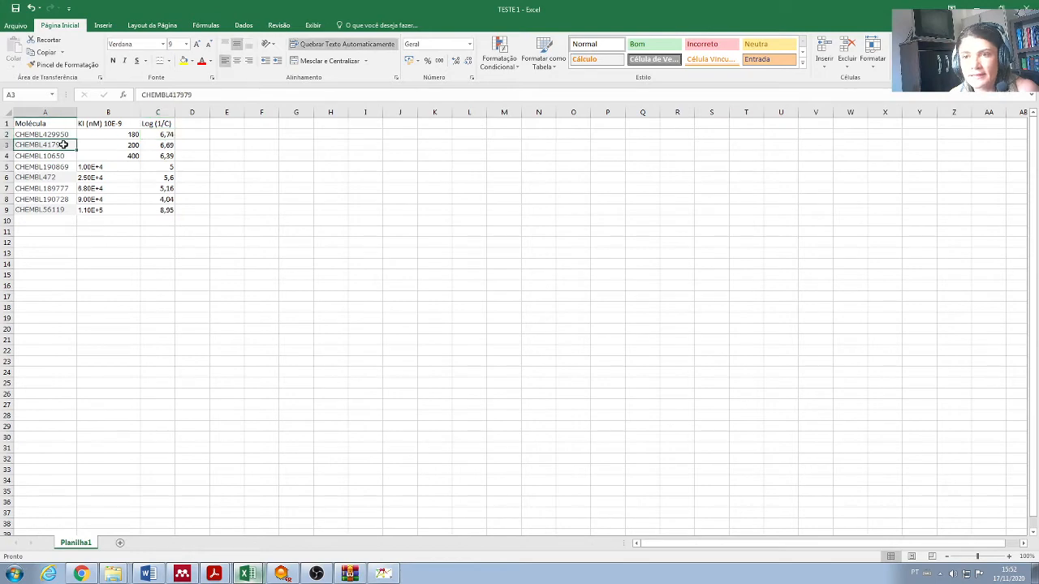
- Examine the Ki values of the ligands in the BindingDB results list, from the first entries through the higher-Ki ones
click(81, 574)
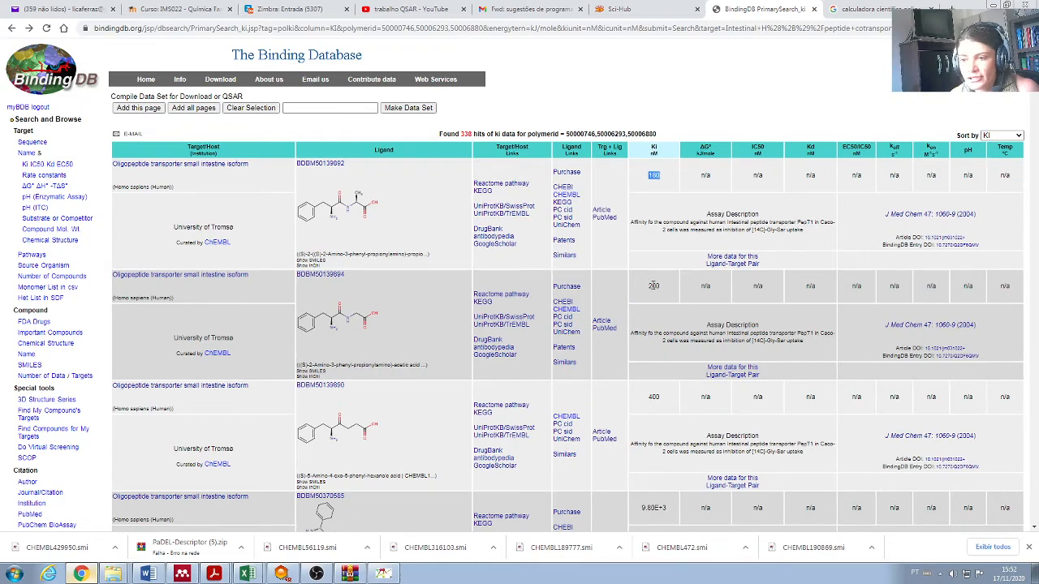
scroll(615, 347, down, 2)
scroll(614, 347, down, 5)
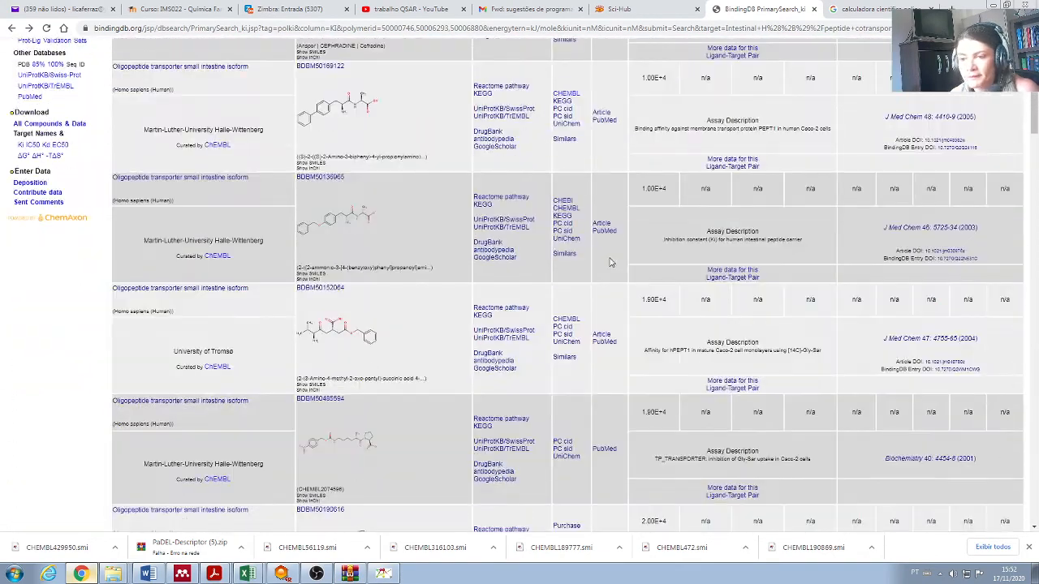
scroll(611, 262, up, 10)
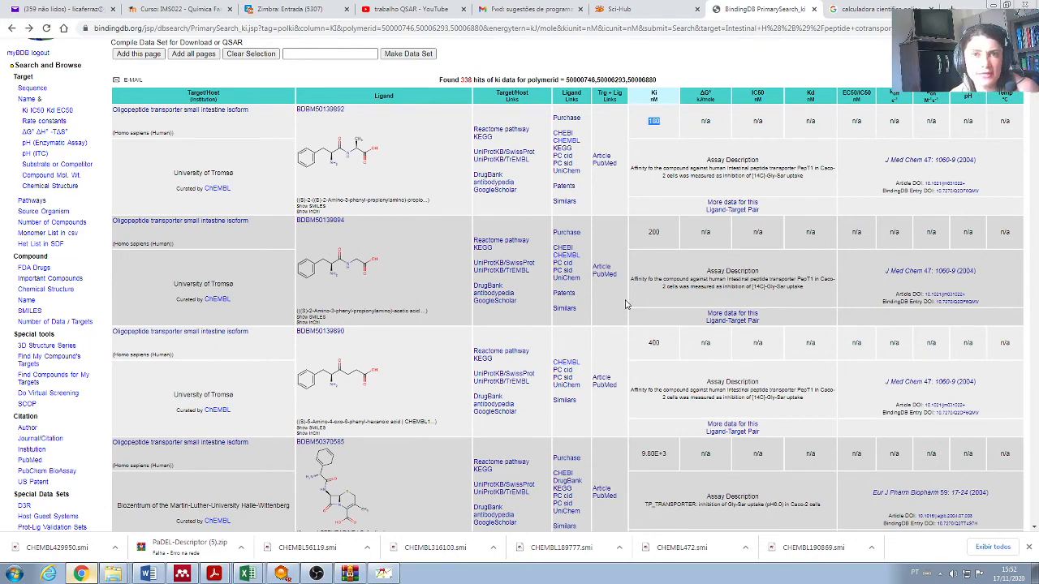
scroll(619, 325, down, 3)
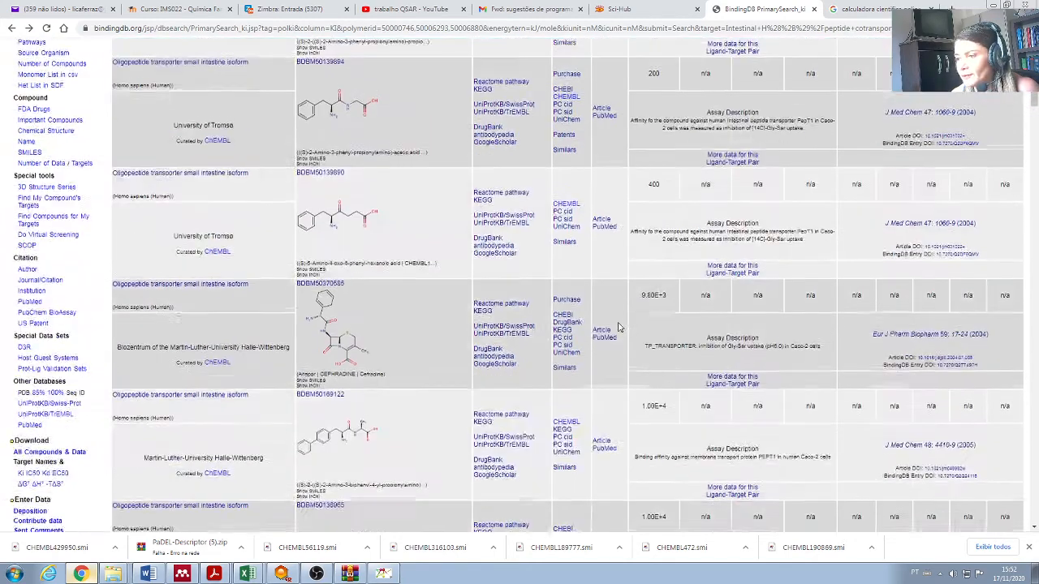
scroll(618, 328, up, 5)
scroll(646, 259, down, 3)
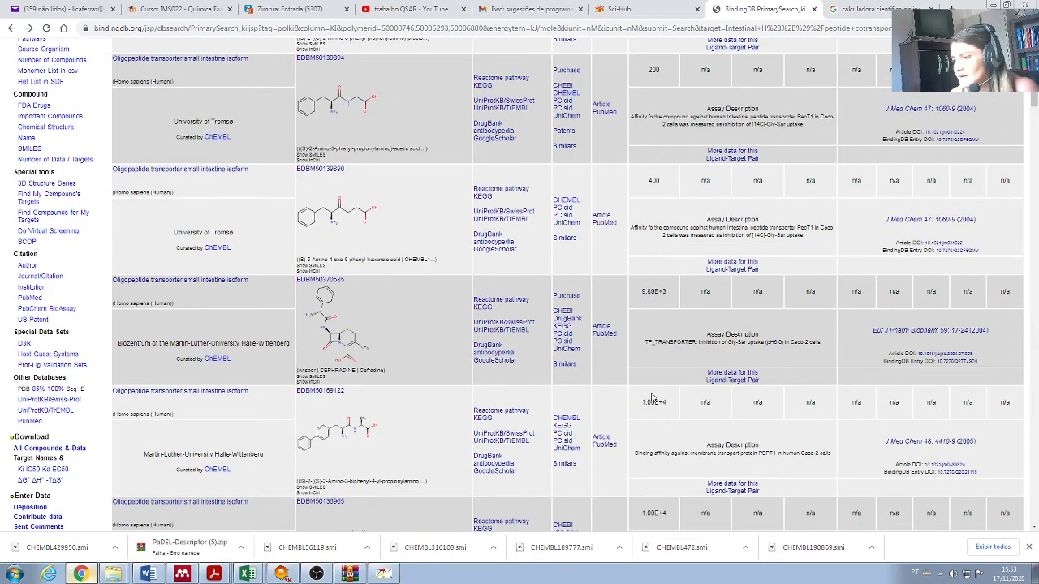
scroll(658, 385, down, 1)
scroll(658, 385, down, 10)
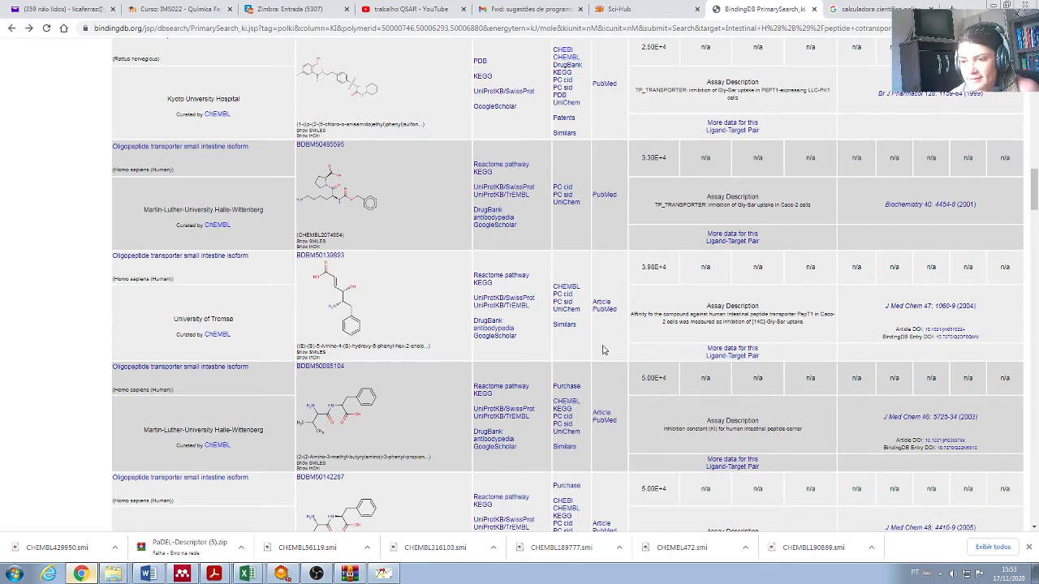
- Go back to the Excel activity table in Planilha1 and check the CHEMBL190869 and CHEMBL190728 entries in the Molécula column
click(247, 574)
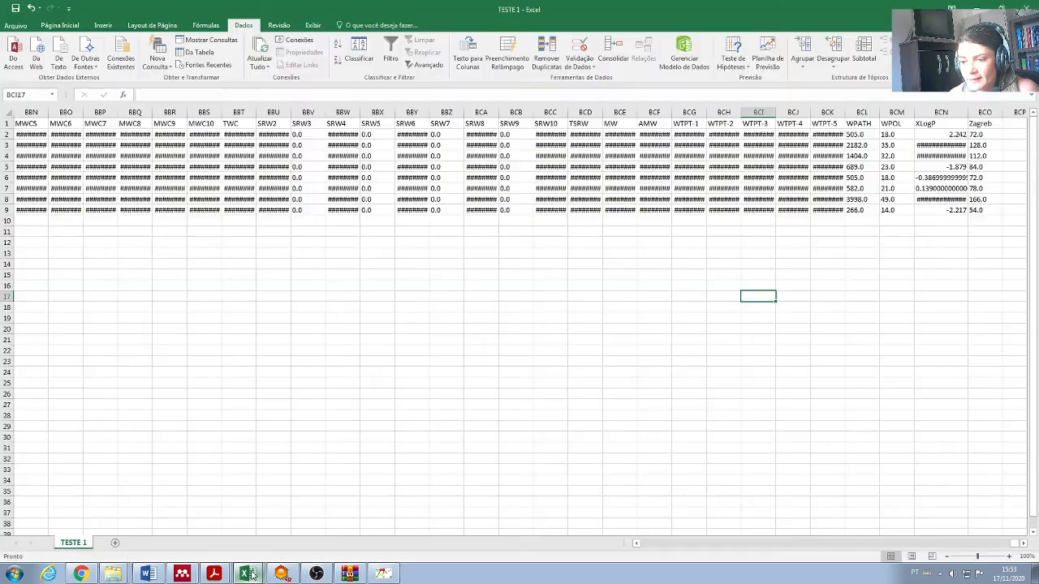
click(235, 536)
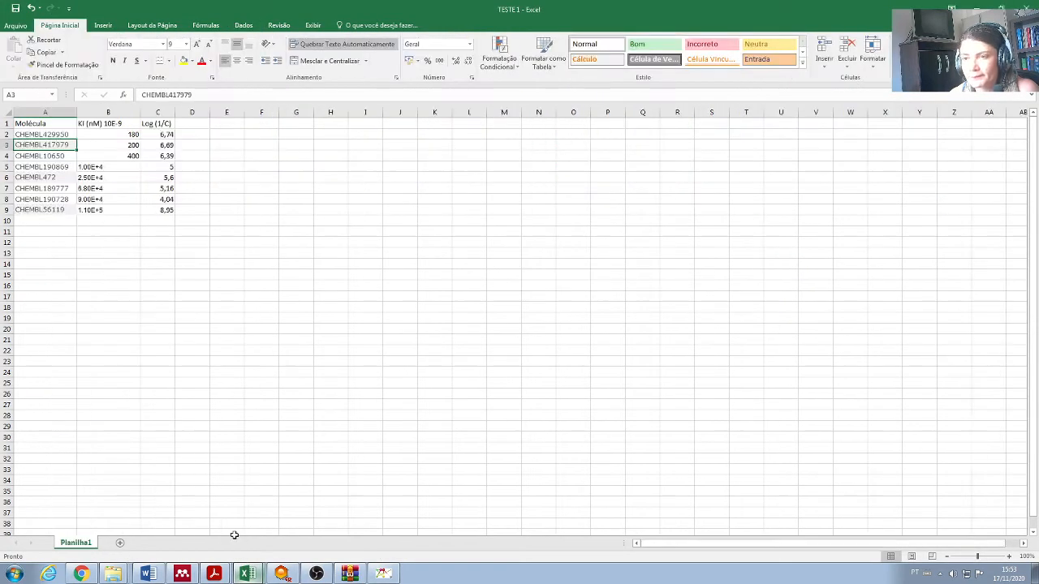
click(58, 166)
click(62, 199)
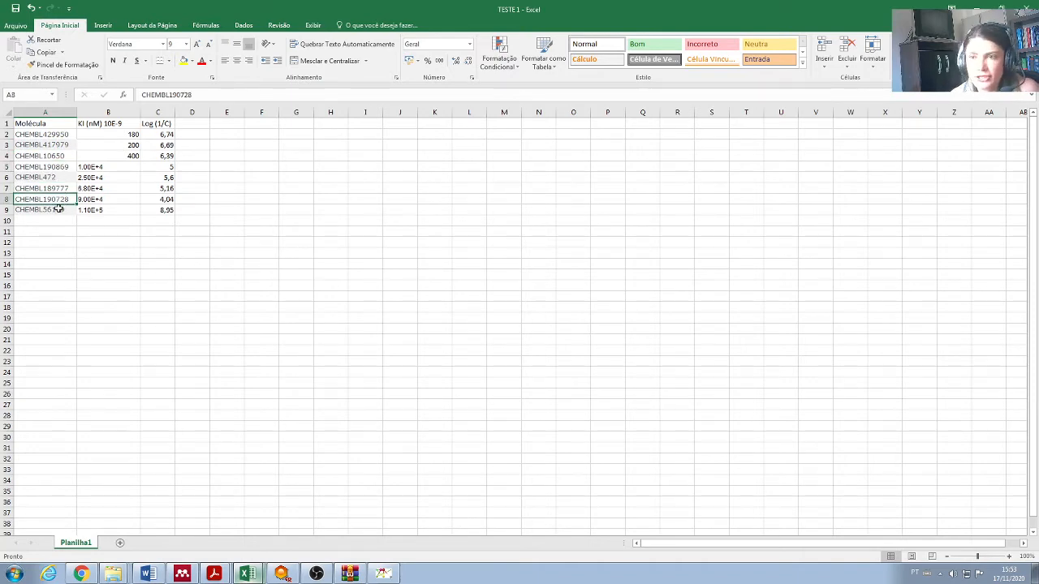
- Review the Ki (nM) column for CHEMBL429950 and for the molecules in rows 5 to 9
click(116, 134)
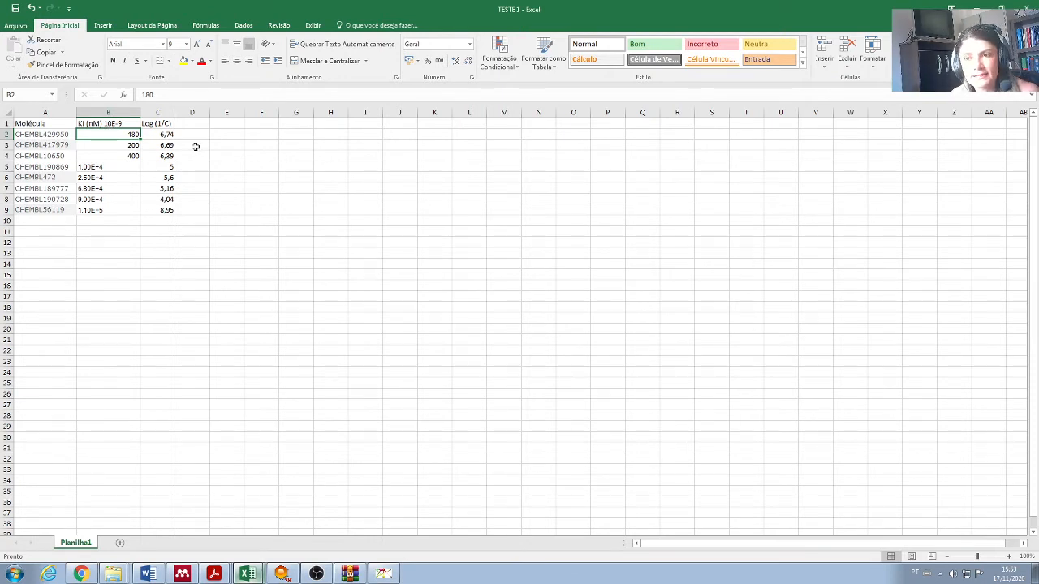
click(102, 168)
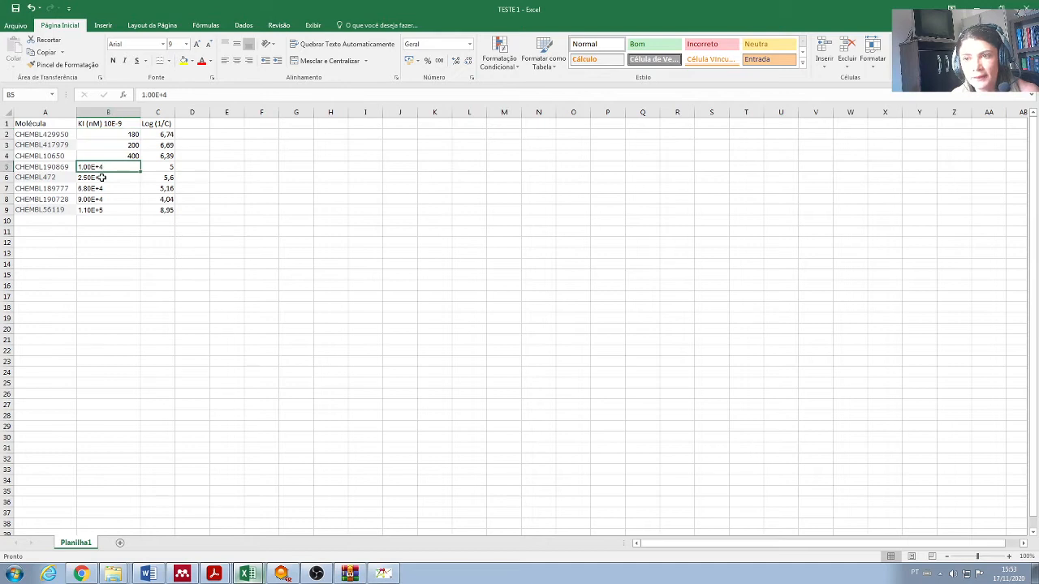
click(103, 178)
click(102, 189)
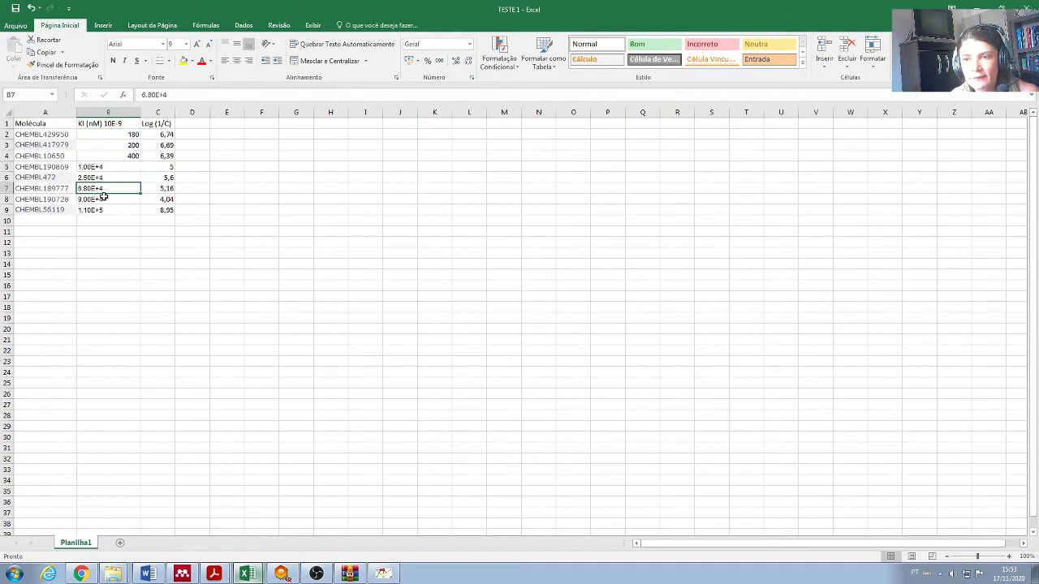
click(102, 199)
click(104, 210)
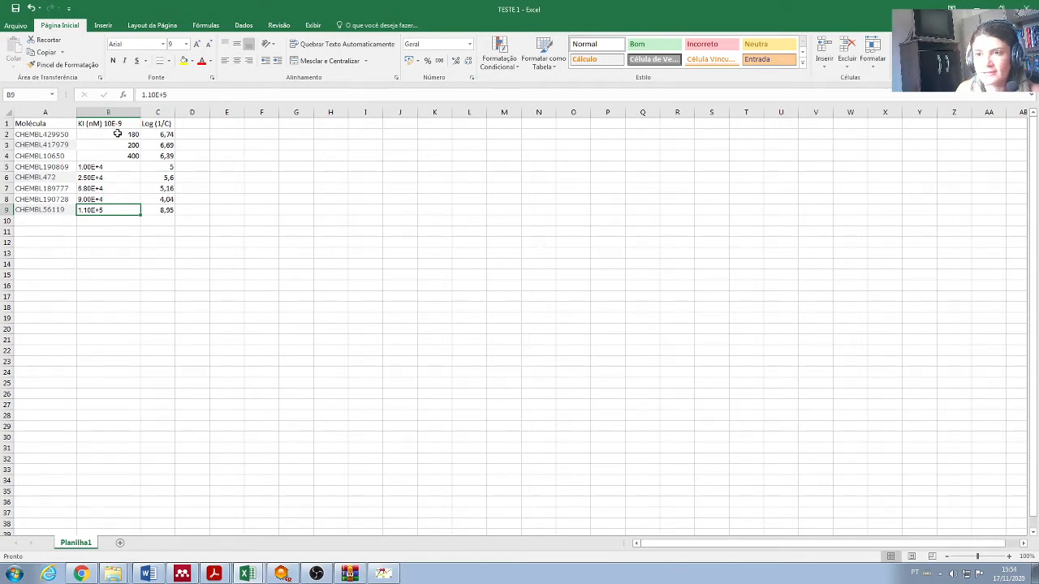
- Calculate -log(180 × 10^-9) with the Google scientific calculator in the browser
click(80, 575)
click(882, 9)
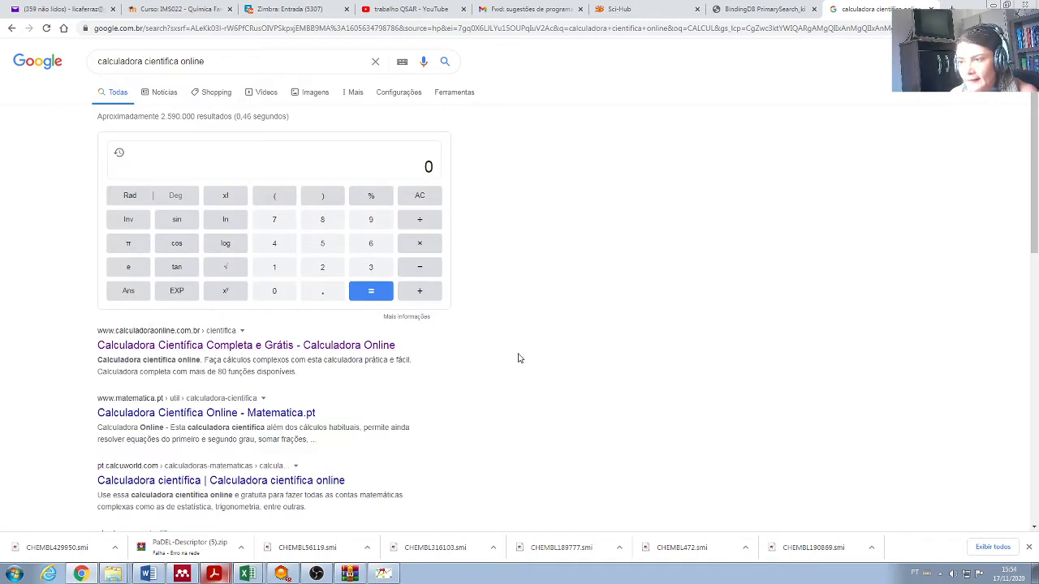
click(419, 270)
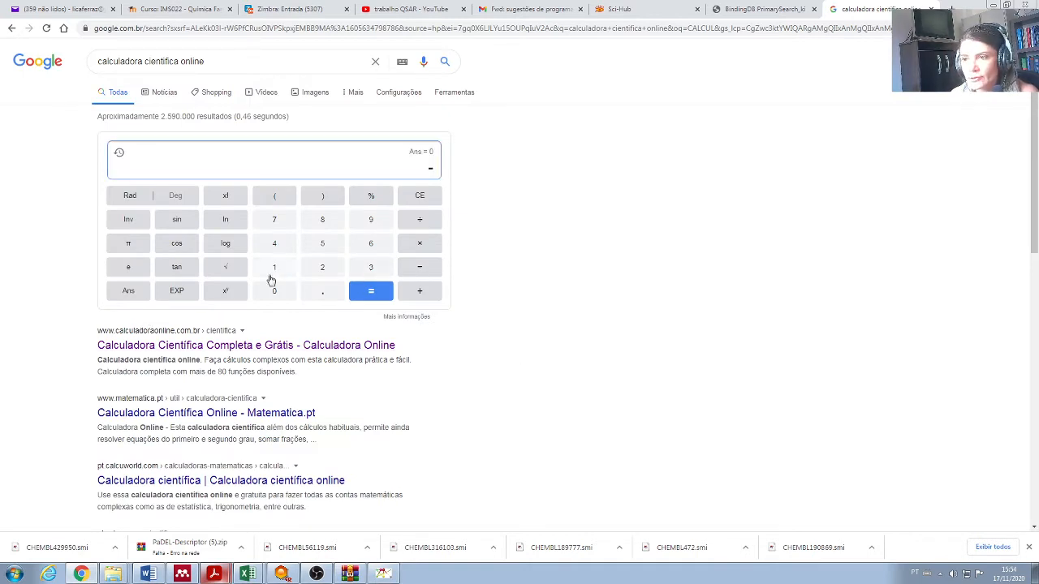
click(229, 245)
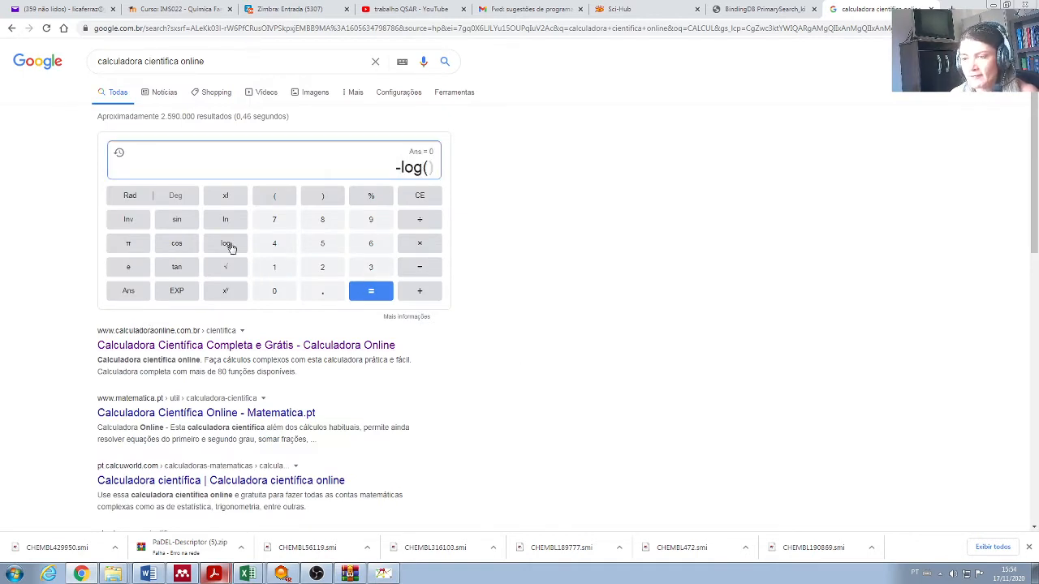
click(278, 270)
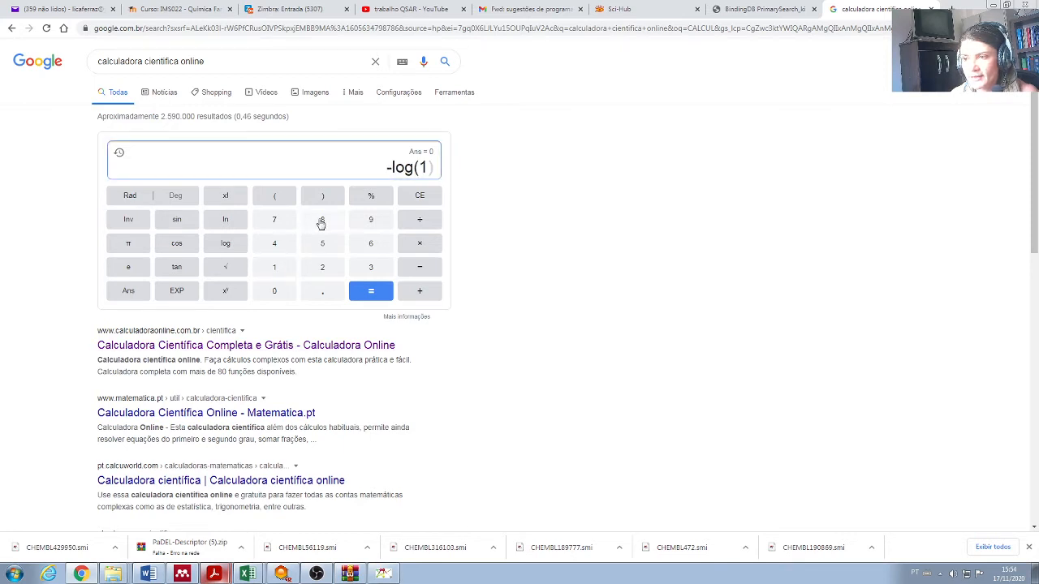
click(321, 223)
click(276, 291)
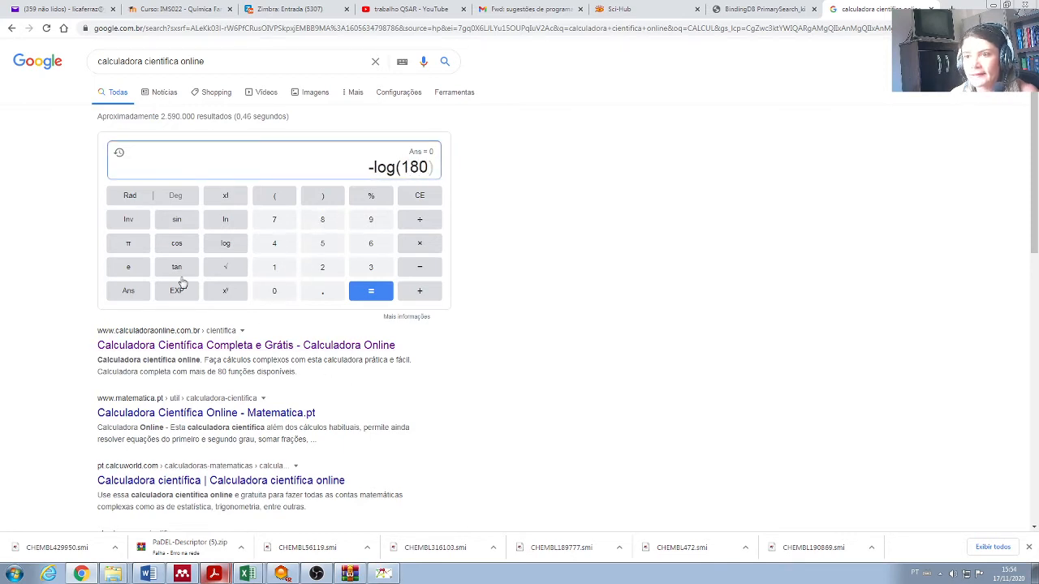
click(124, 223)
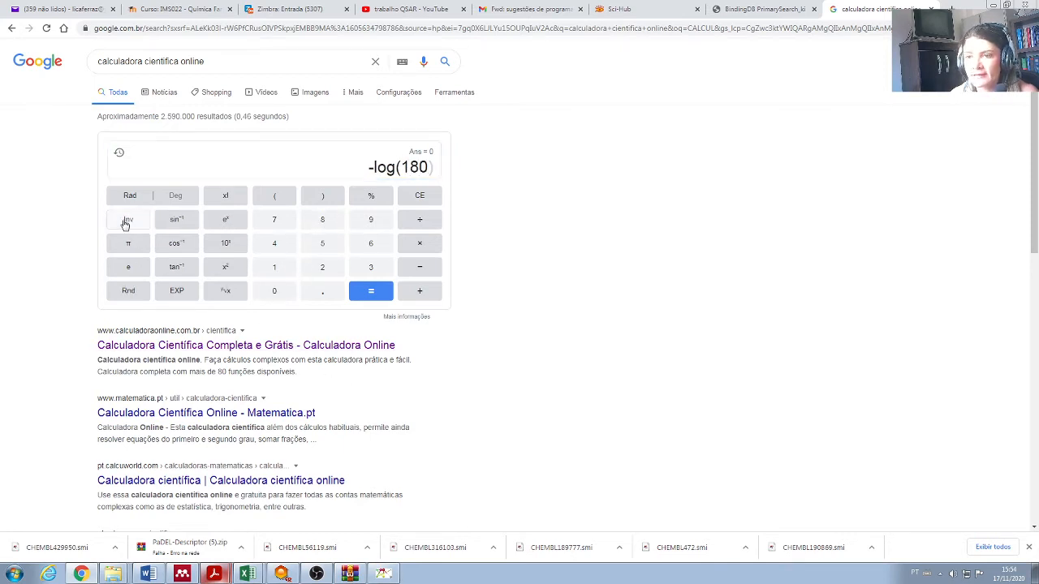
click(225, 247)
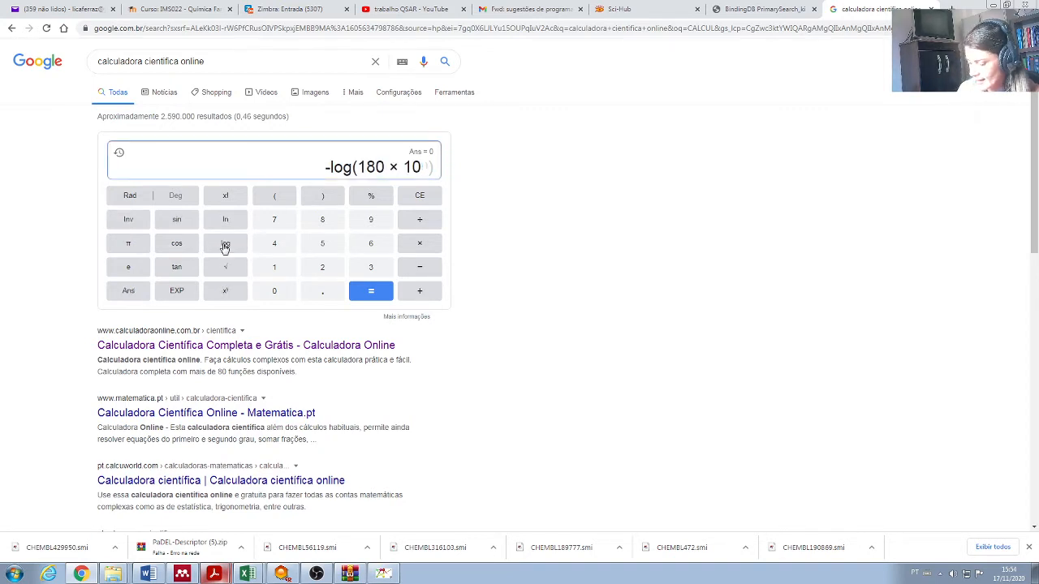
text(-9)
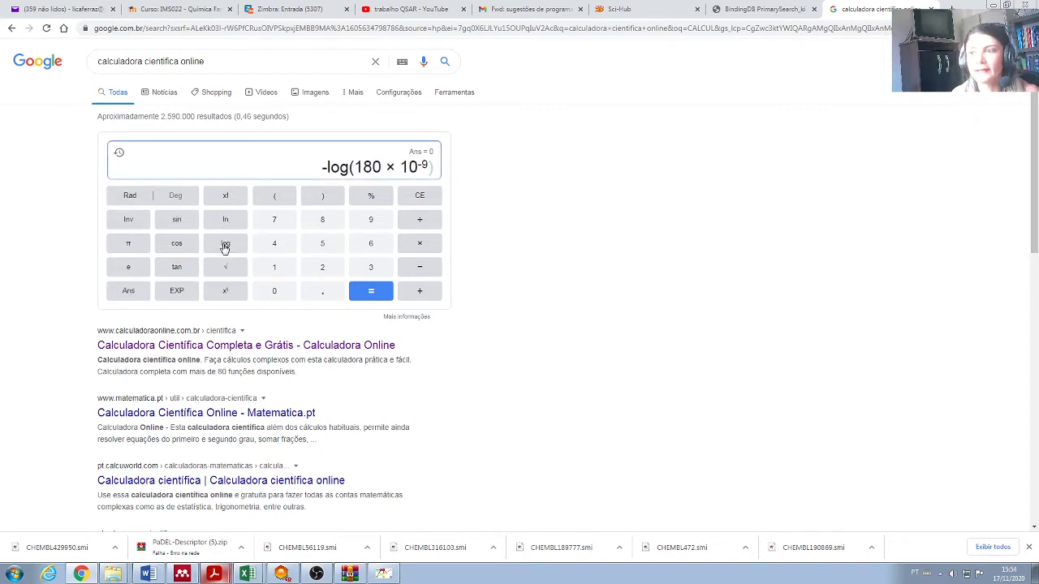
click(369, 297)
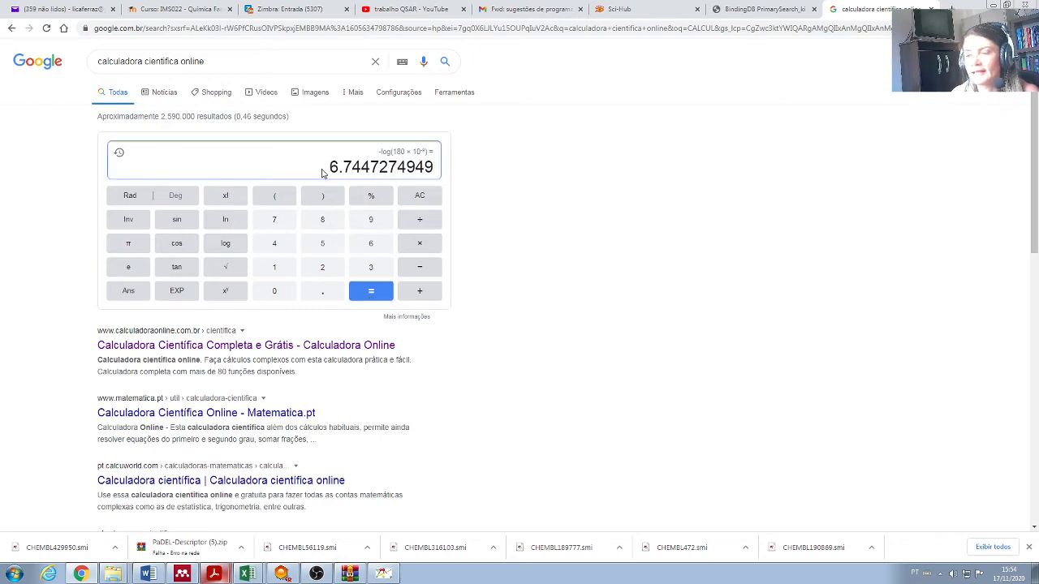
- Highlight the leading digits of the calculator result and compare it with CHEMBL429950's Log (1/C) cell in Excel
drag(331, 167, 355, 168)
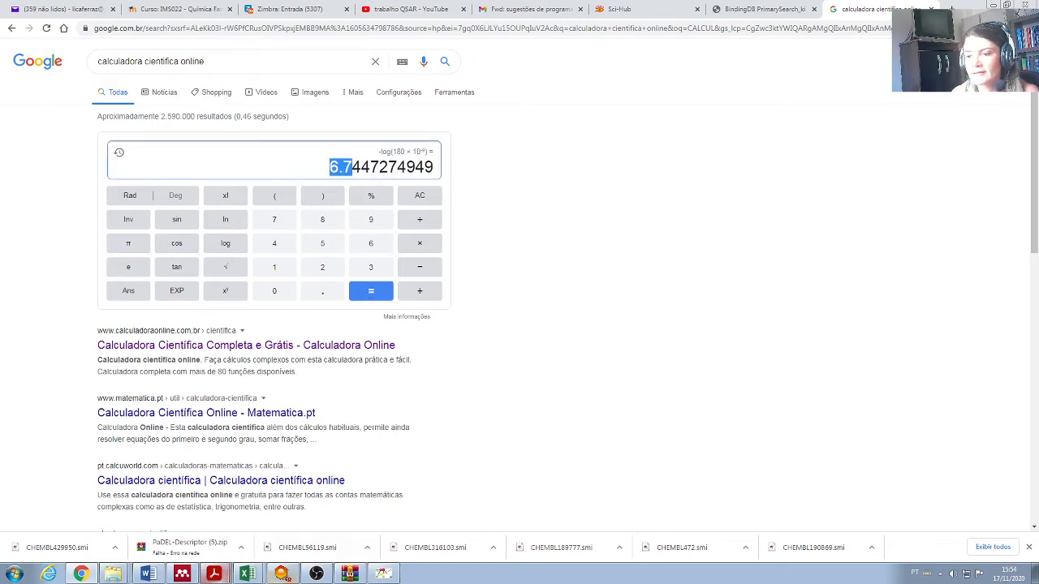
click(247, 573)
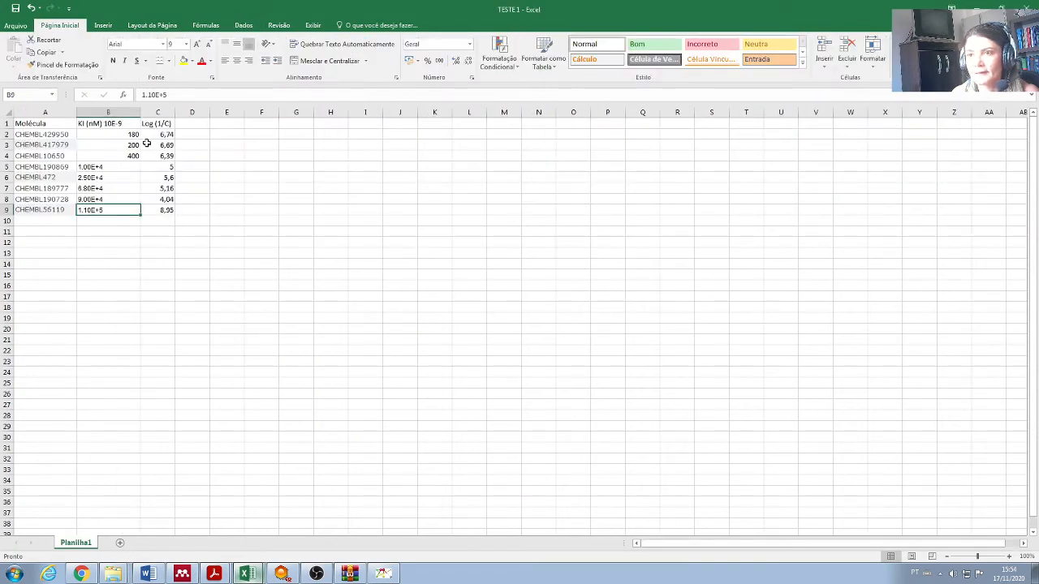
click(166, 136)
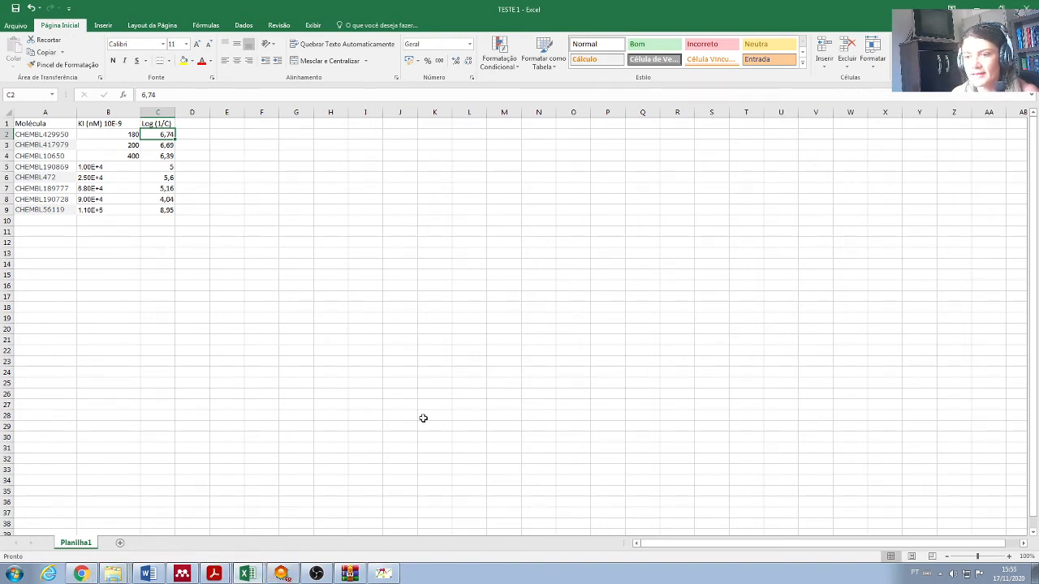
- Calculate -log(90000 × 10^-9) with the Google scientific calculator in the browser
click(81, 574)
click(411, 197)
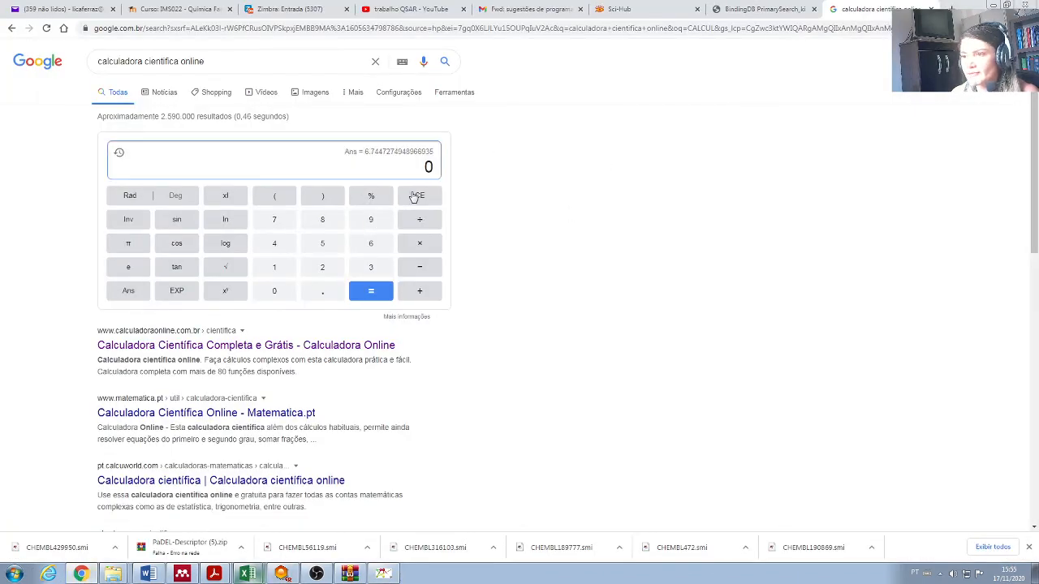
click(416, 265)
click(231, 246)
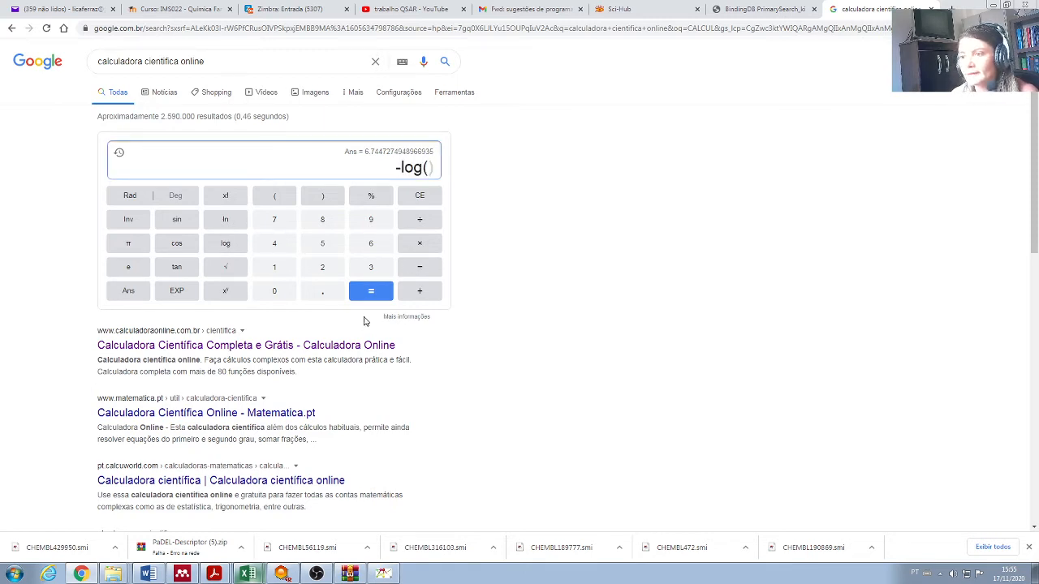
click(372, 223)
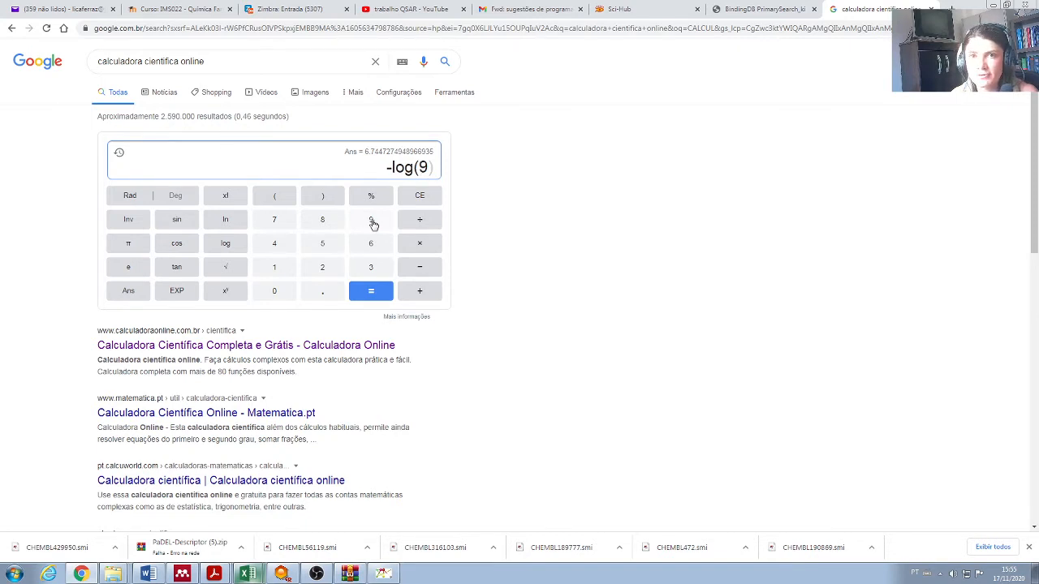
click(273, 293)
click(273, 293)
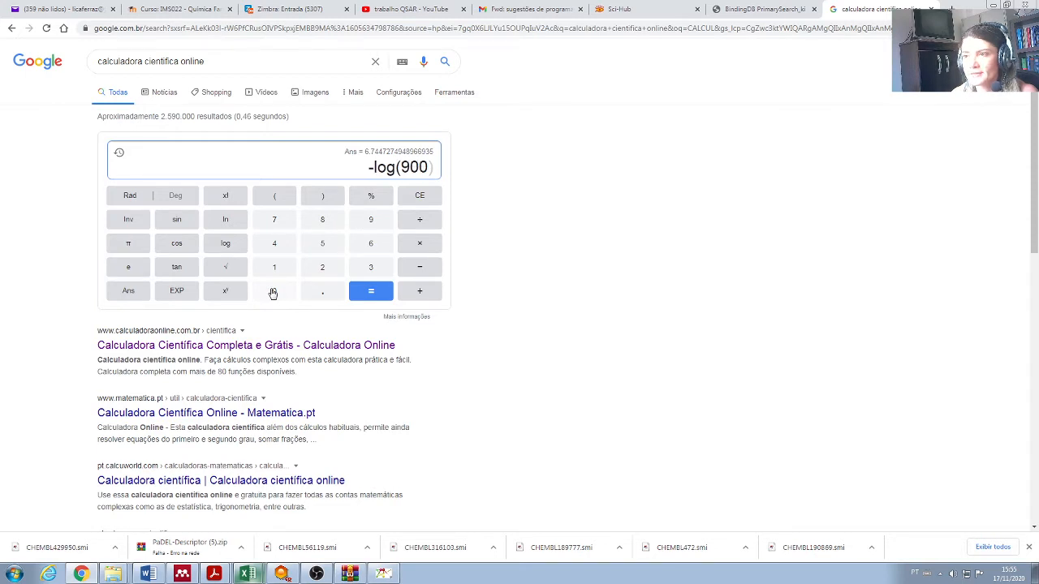
click(274, 293)
click(274, 292)
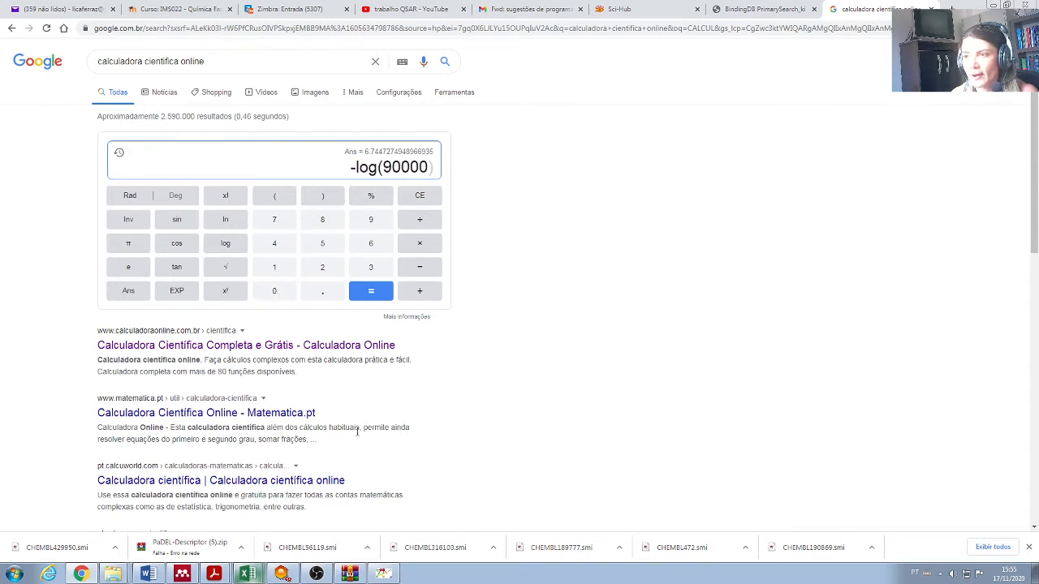
click(129, 219)
click(234, 251)
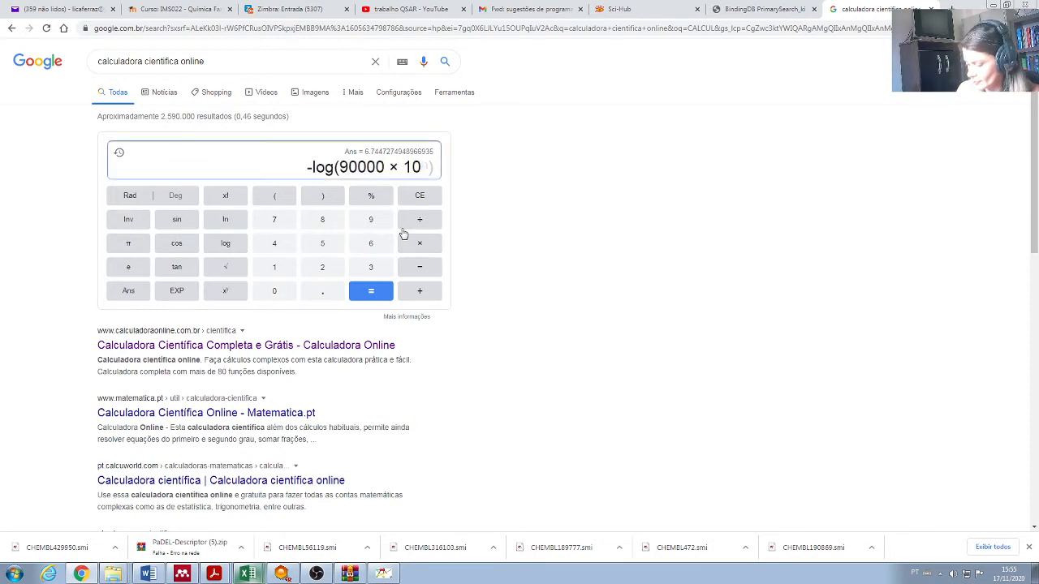
text(-9)
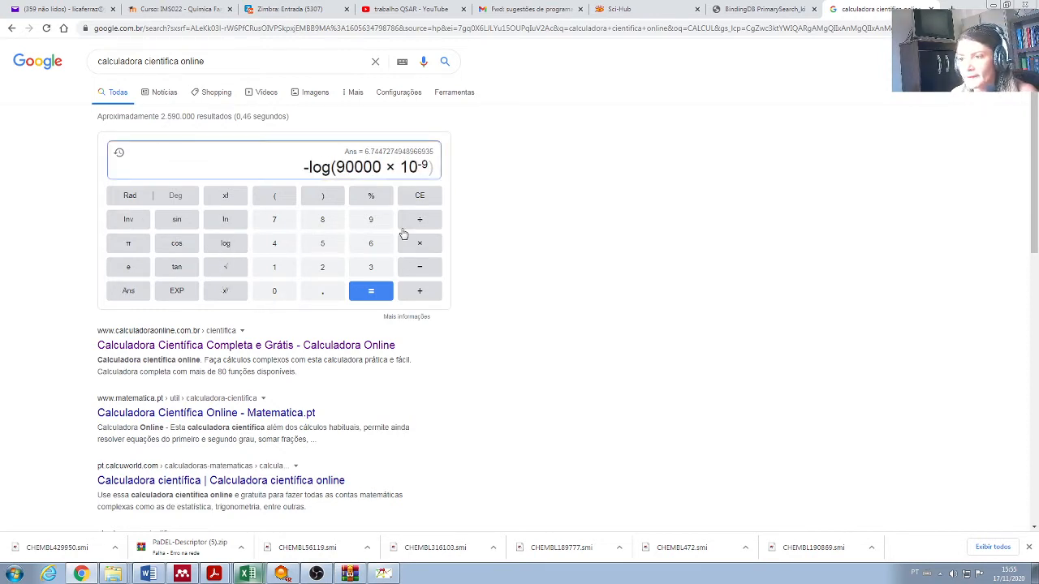
click(384, 293)
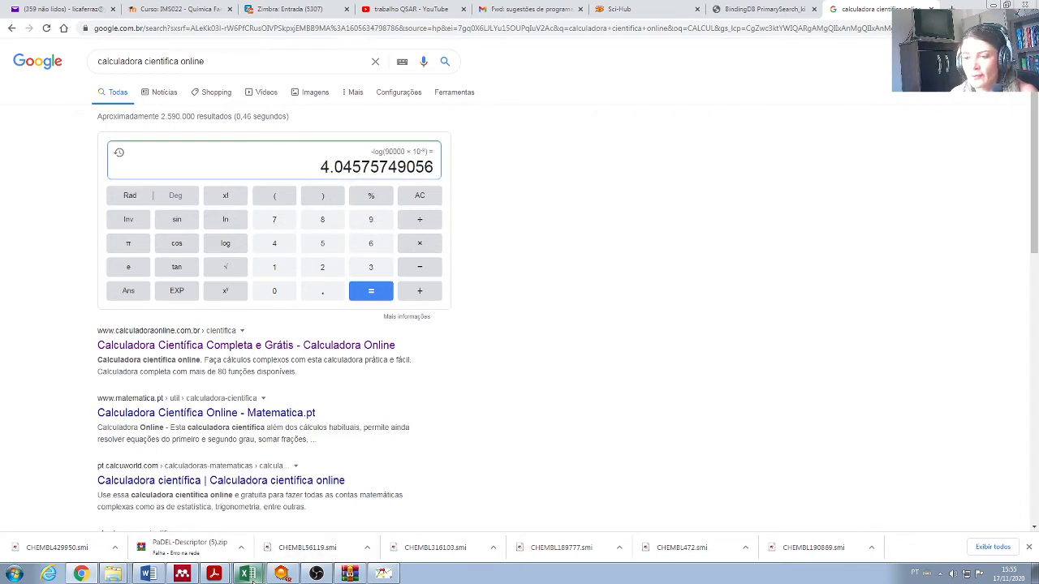
- Return to Excel and compare the calculator result with CHEMBL190728's Log (1/C) cell
click(236, 536)
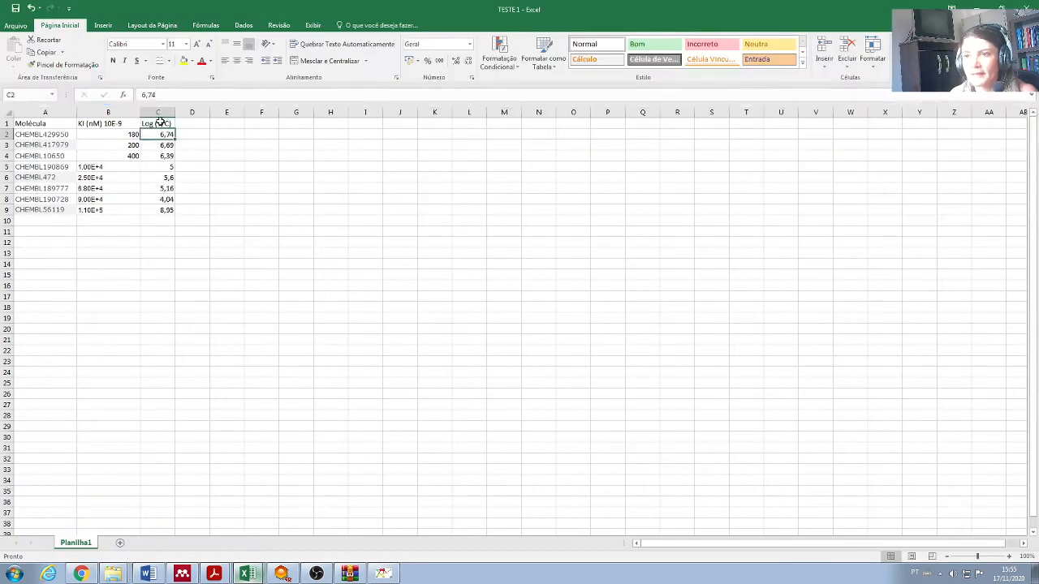
click(167, 198)
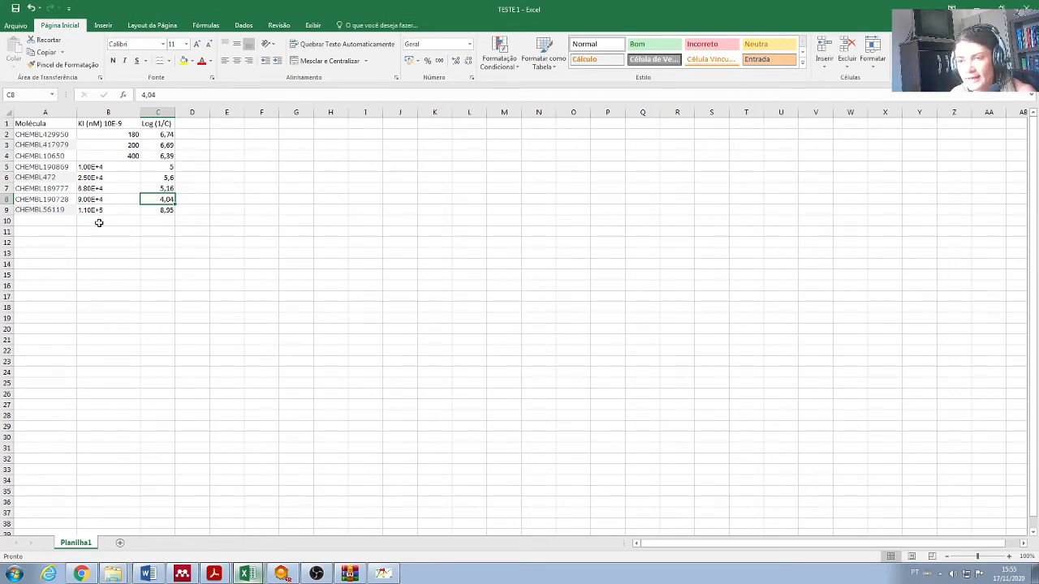
click(105, 285)
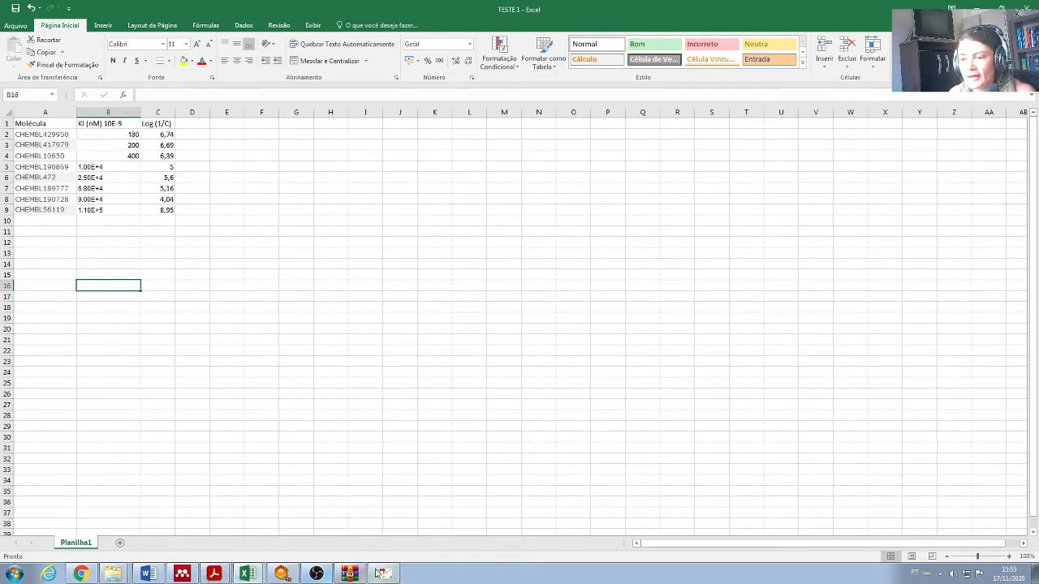
- Bring up PaDEL-Descriptor, and check the molecule files in the padel teste 1 folder in Windows Explorer
click(383, 574)
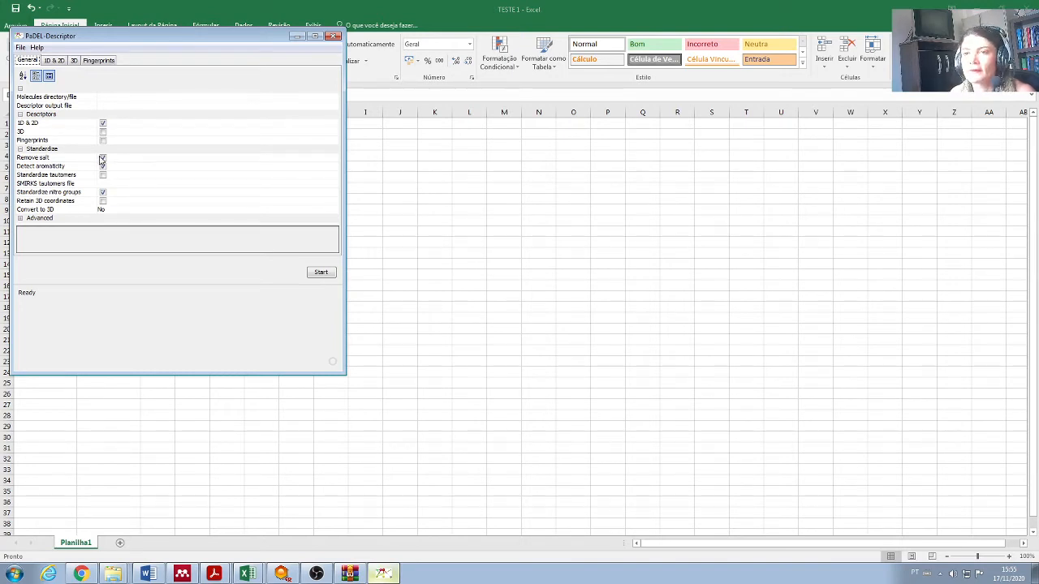
click(114, 576)
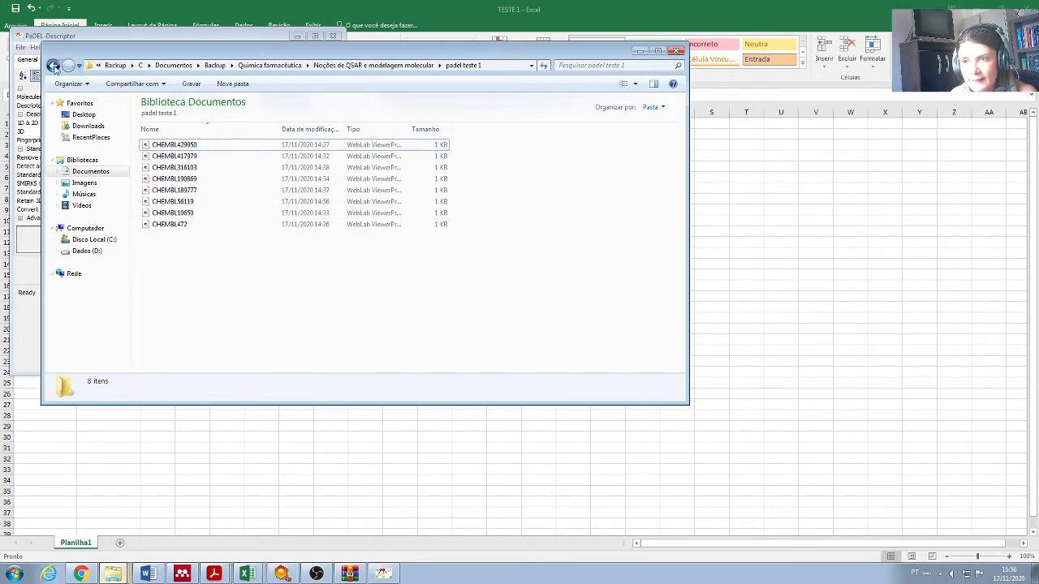
key(BackSpace)
double_click(170, 145)
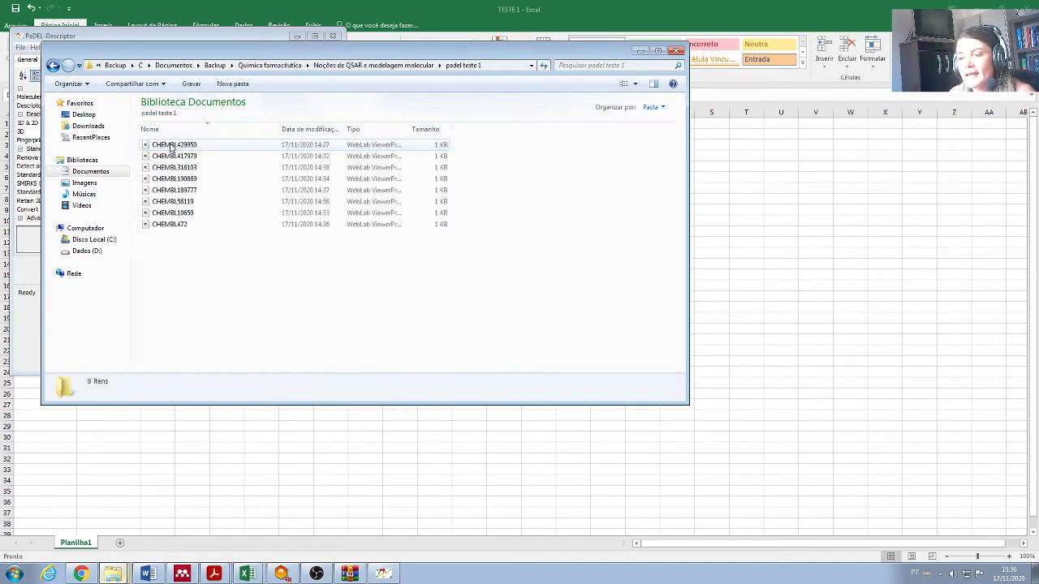
- Switch to PaDEL-Descriptor and review its 1D & 2D, 3D and Fingerprints descriptor options, ending on the General settings
click(389, 575)
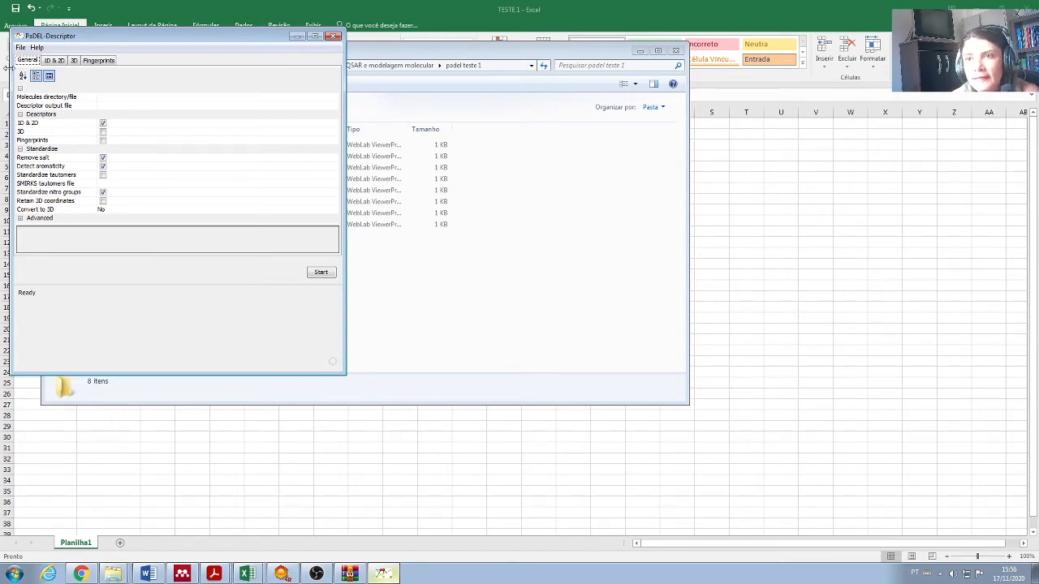
click(53, 64)
click(73, 62)
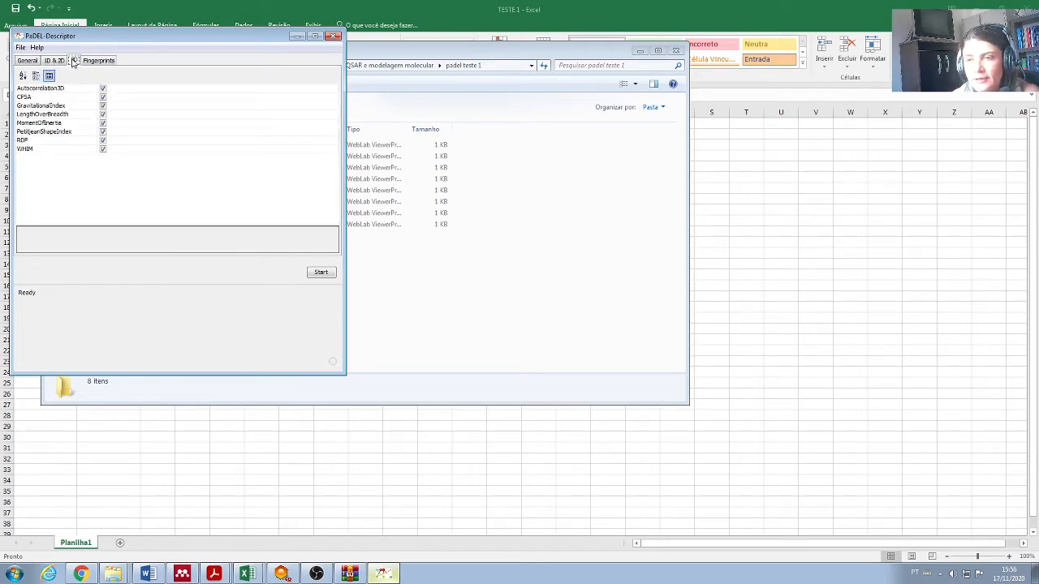
click(93, 63)
click(31, 63)
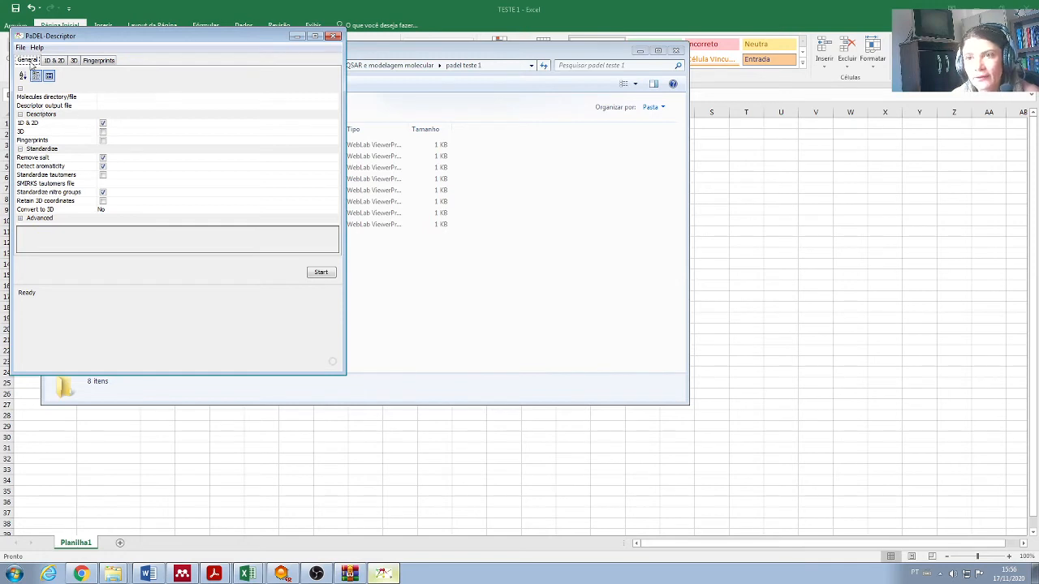
- Set the Molecules directory/file to the padel teste 1 folder inside the Noções de QSAR e modelagem molecular folder
click(40, 100)
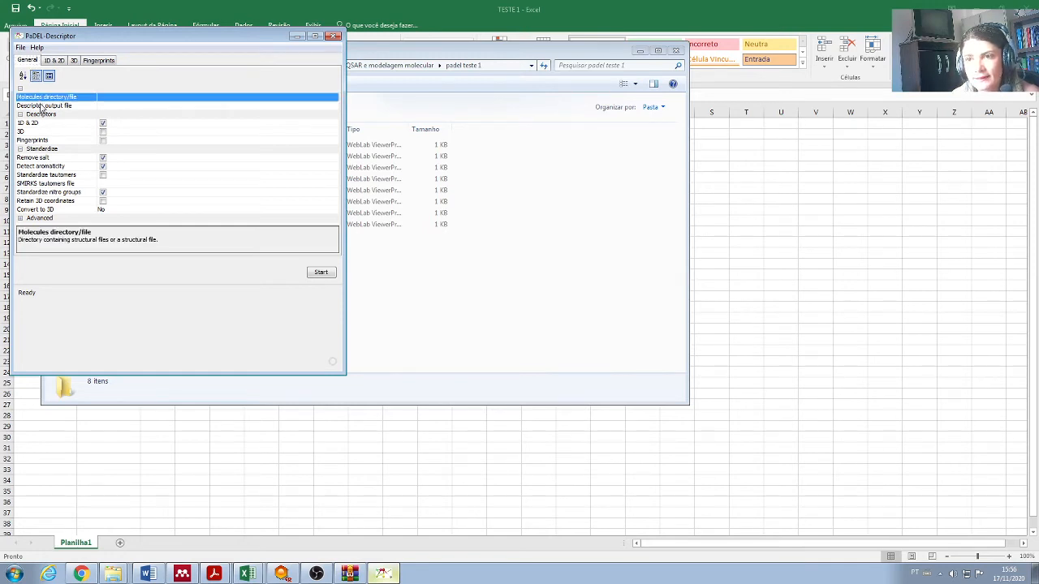
click(41, 105)
click(71, 97)
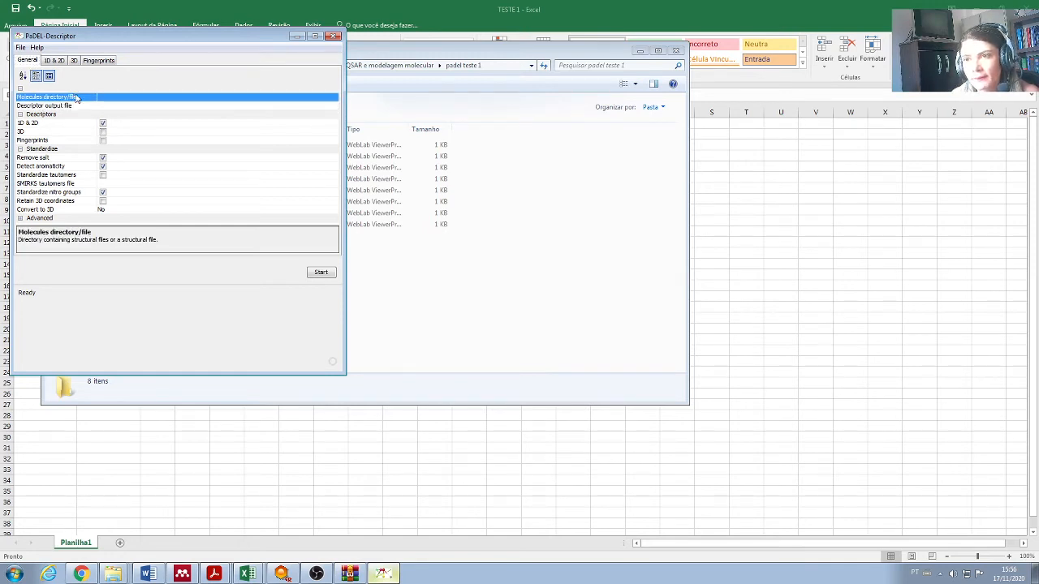
click(197, 97)
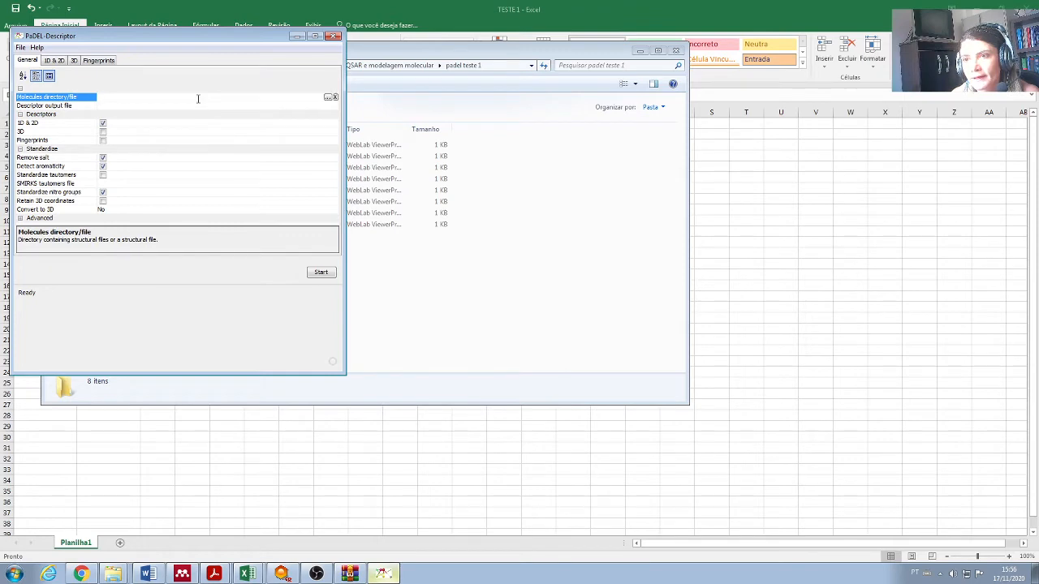
click(328, 98)
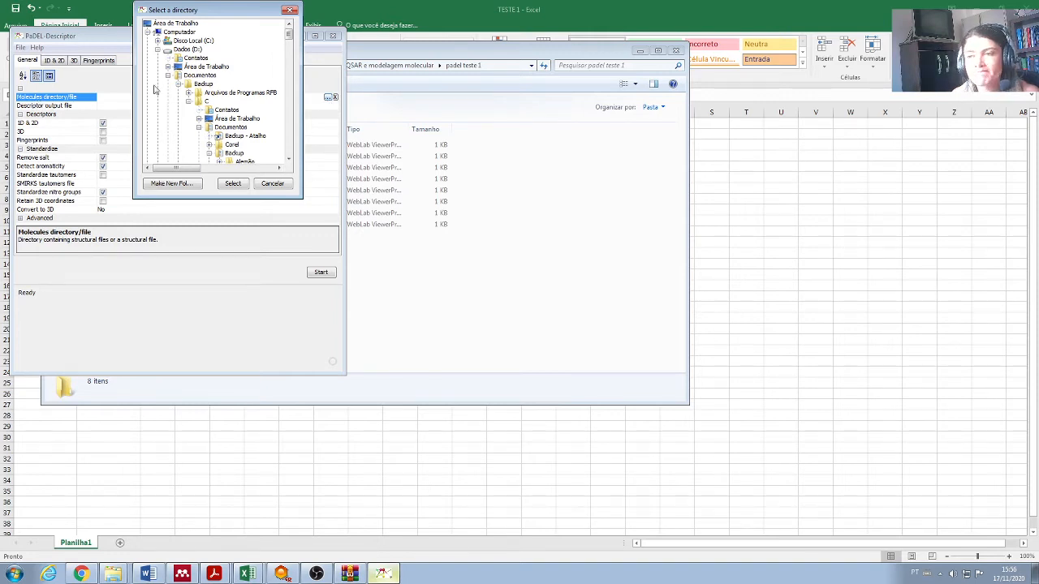
drag(290, 38, 289, 108)
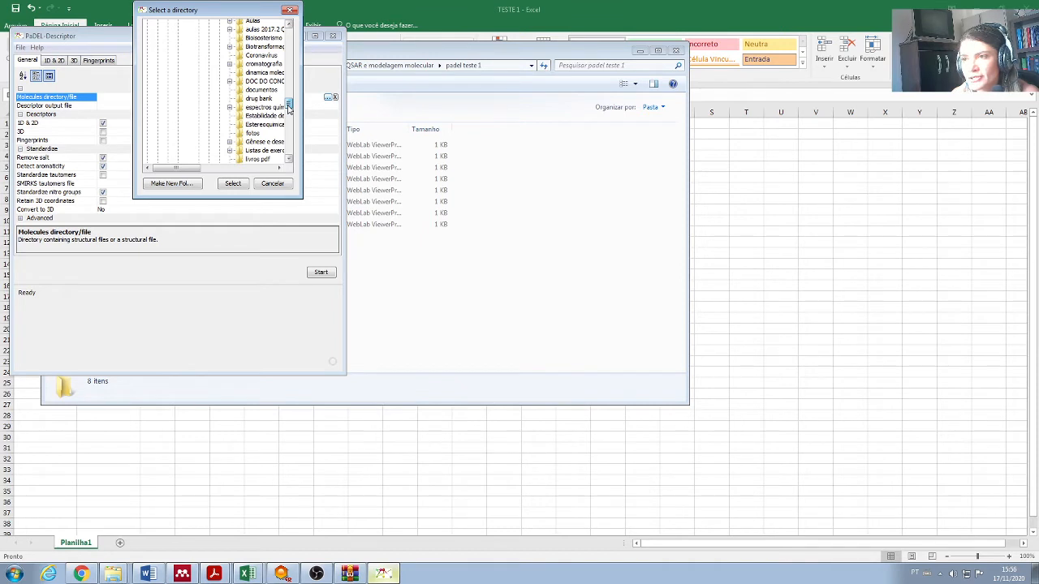
drag(288, 108, 288, 116)
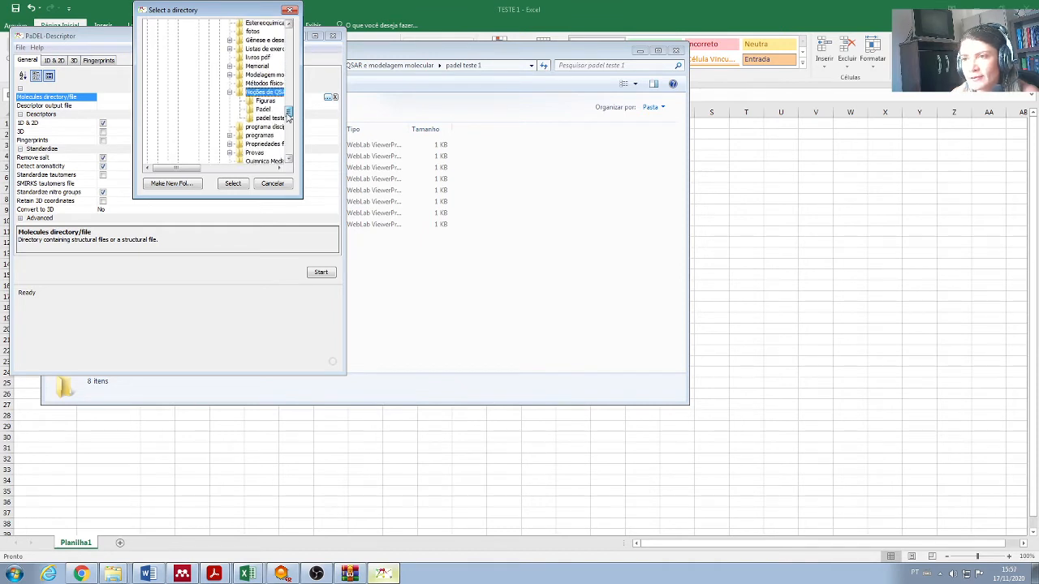
click(264, 111)
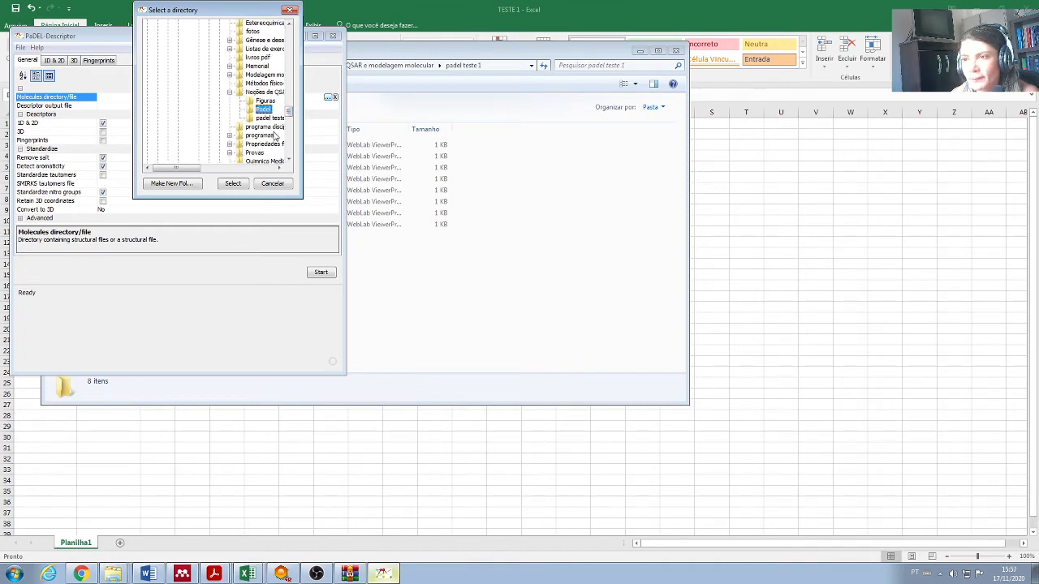
click(268, 119)
drag(192, 168, 205, 168)
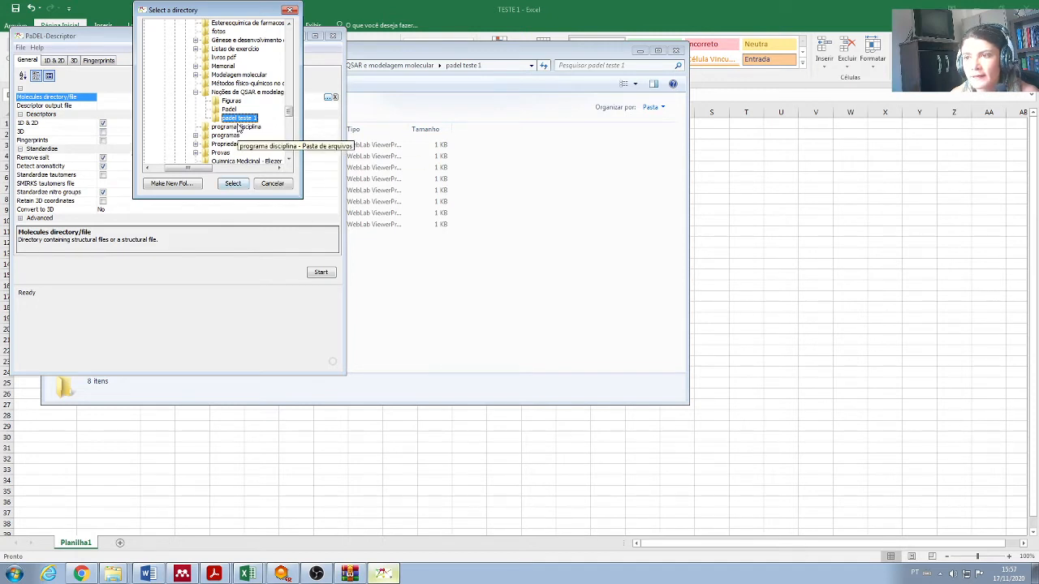
click(235, 186)
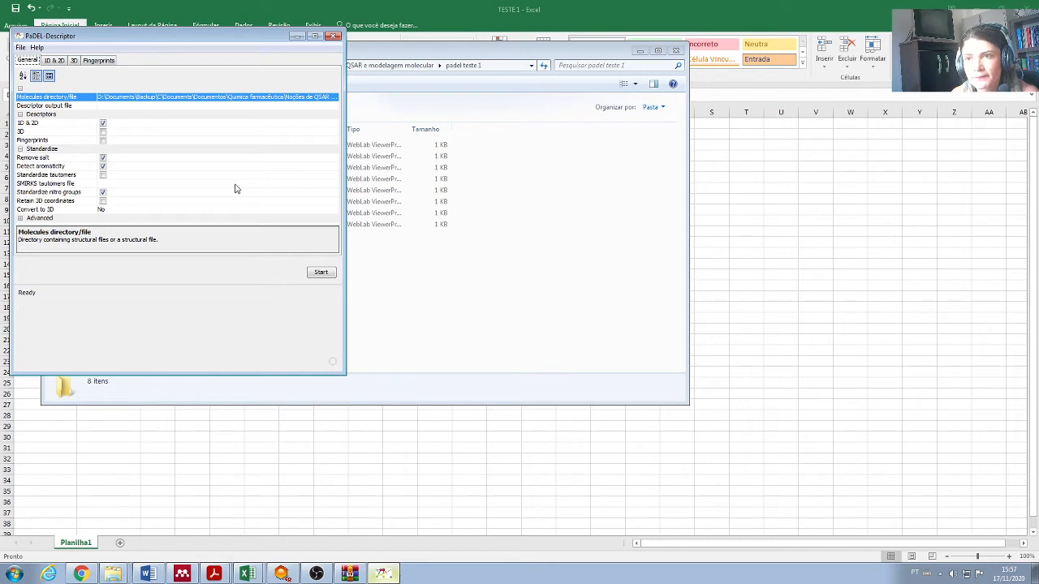
- Set the Descriptor output file to a CSV file named TESTE2 in the Padel folder
click(76, 106)
click(124, 104)
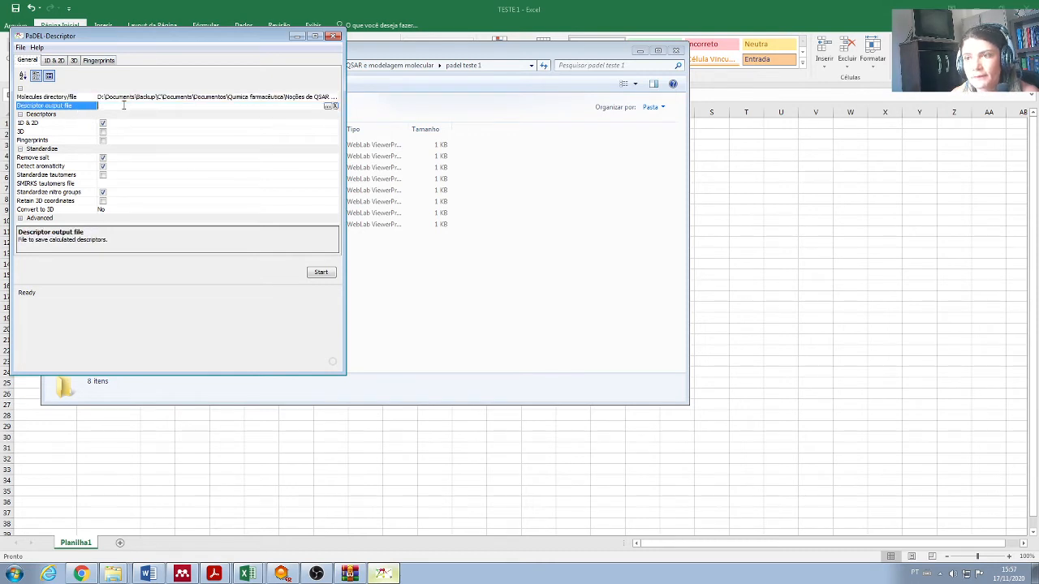
click(328, 107)
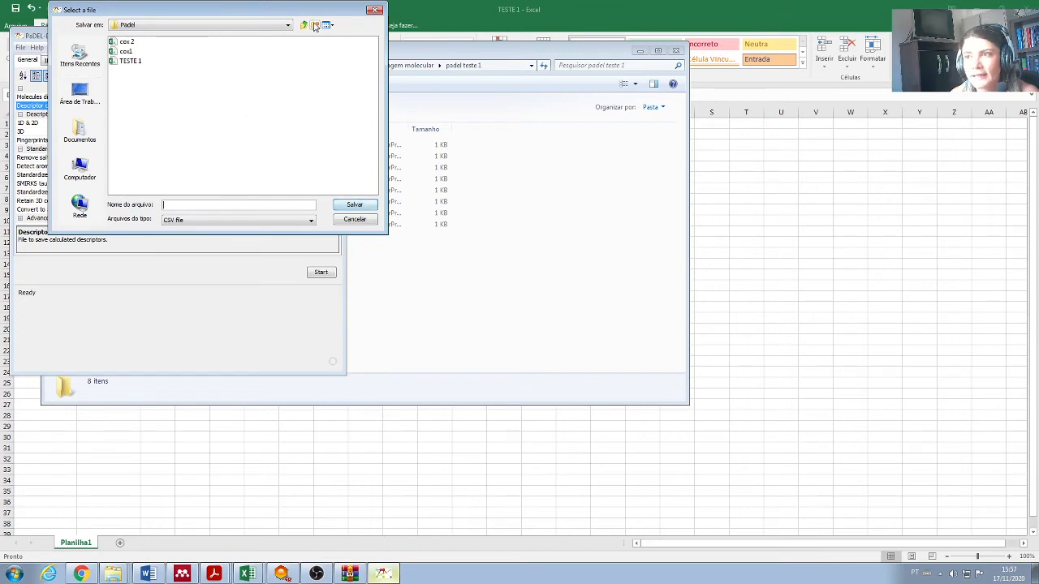
click(374, 11)
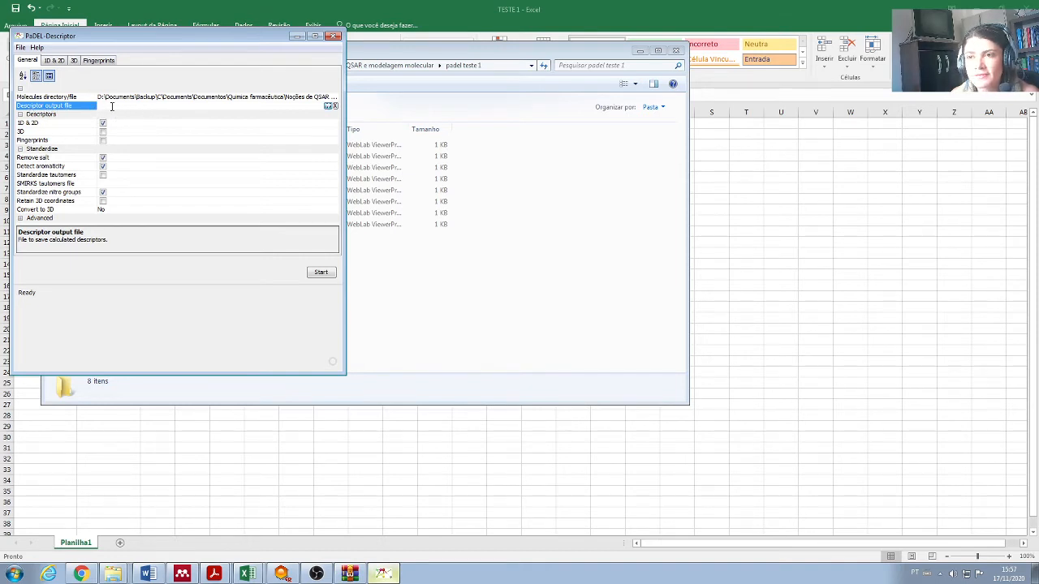
click(329, 107)
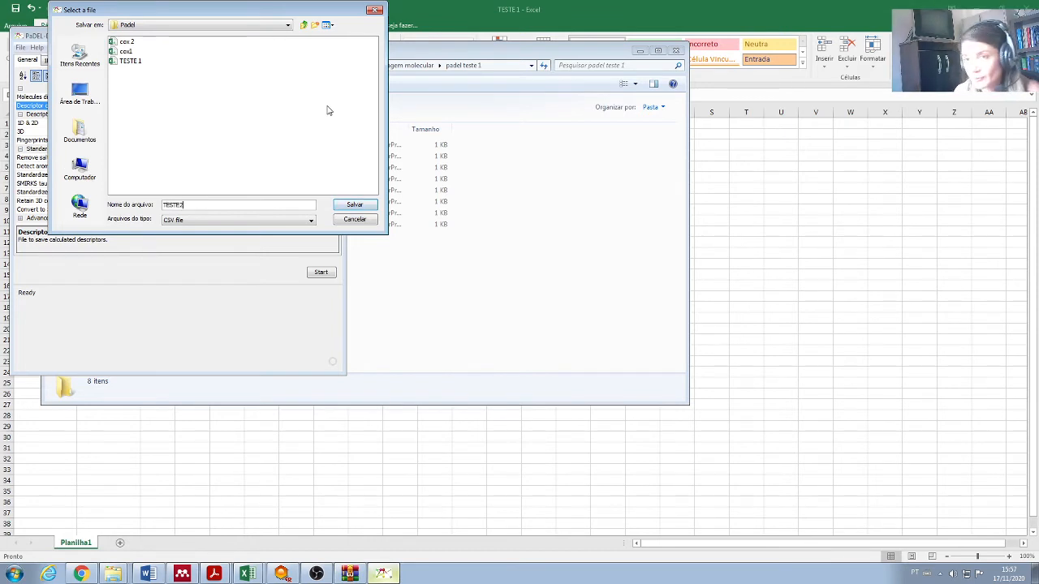
click(287, 26)
click(286, 26)
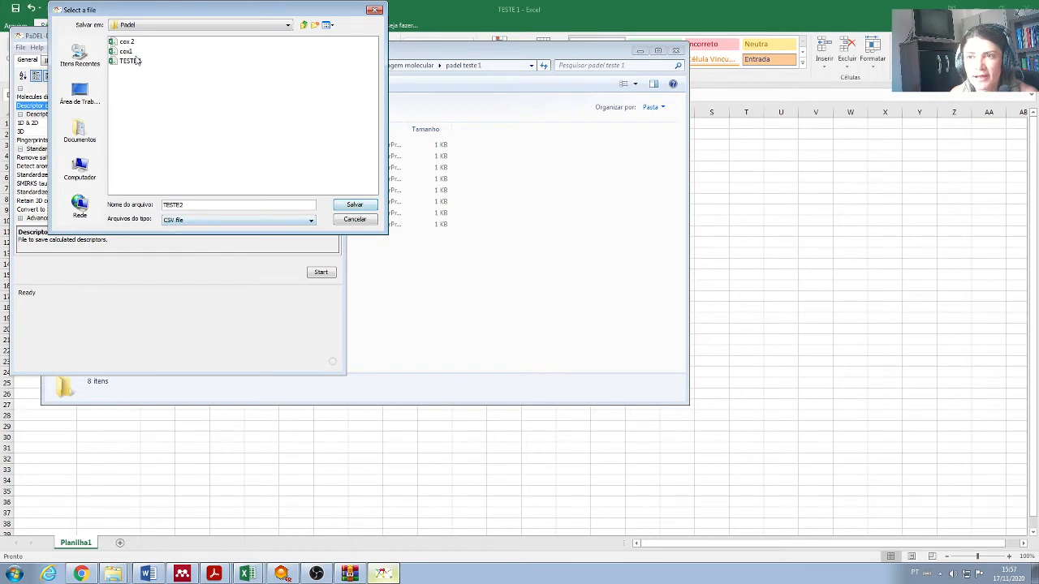
click(351, 206)
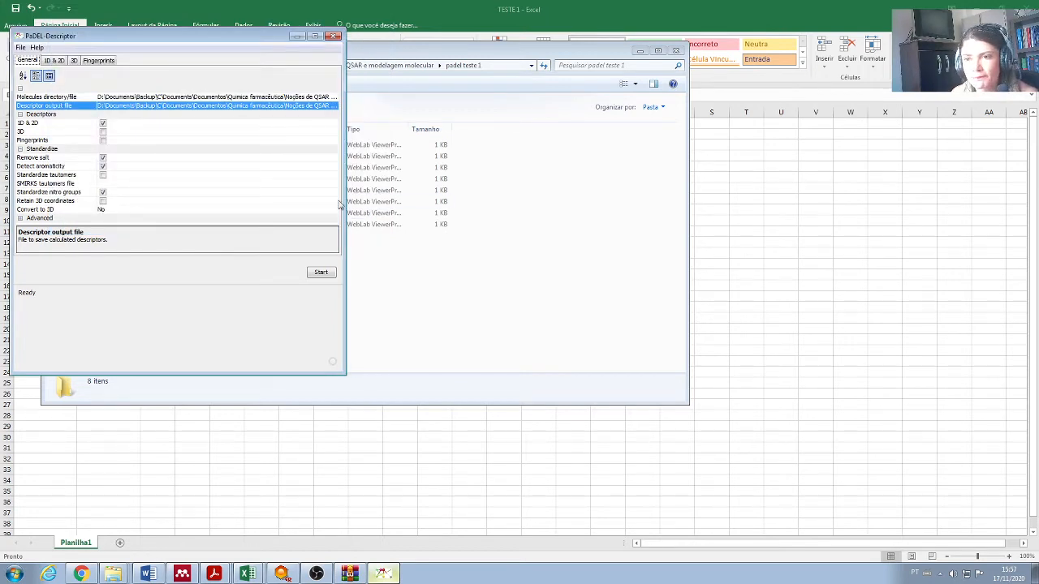
- Run the 1D & 2D descriptor calculation on the molecule files and dismiss the completion notice
click(318, 275)
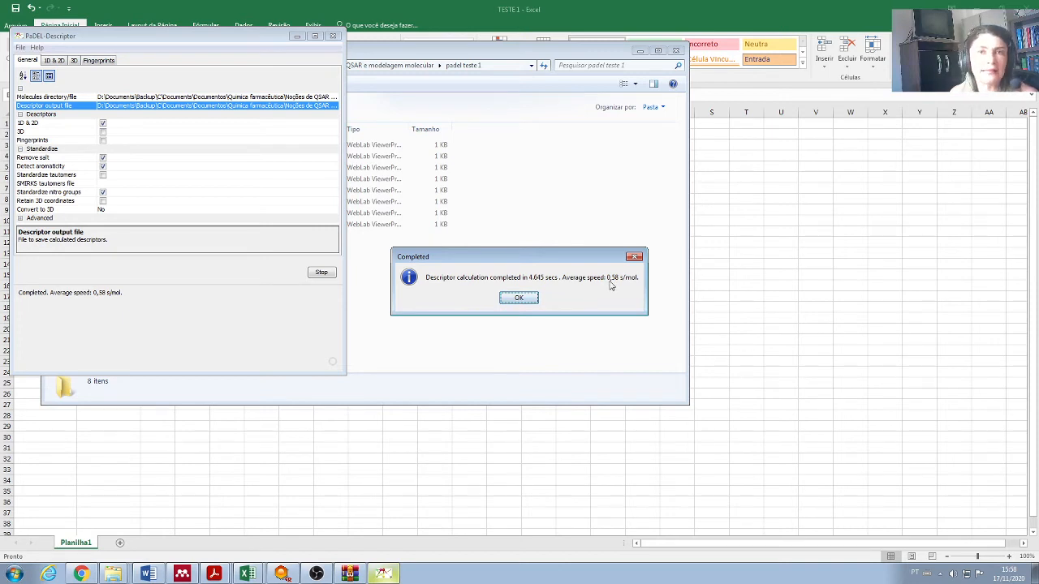
click(519, 300)
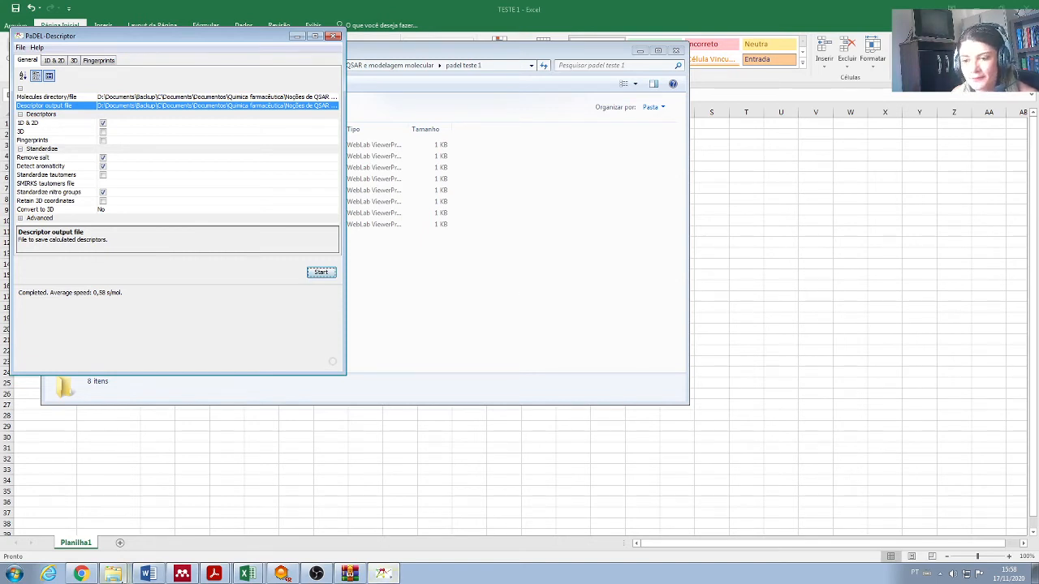
- Switch to the file explorer and open the 153 KB TESTE2 CSV file from the Padel folder in Excel
click(114, 576)
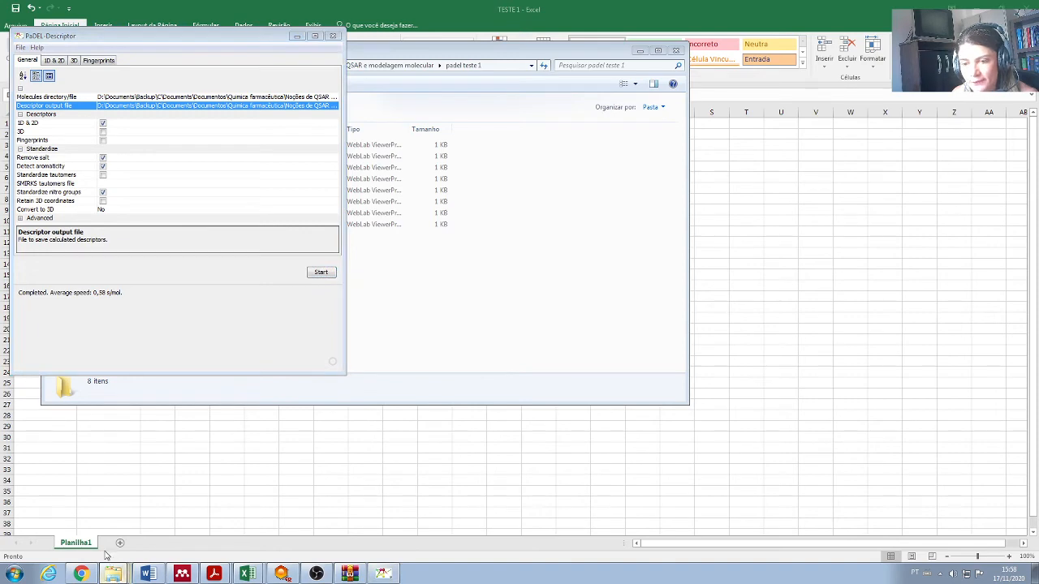
click(105, 551)
click(53, 64)
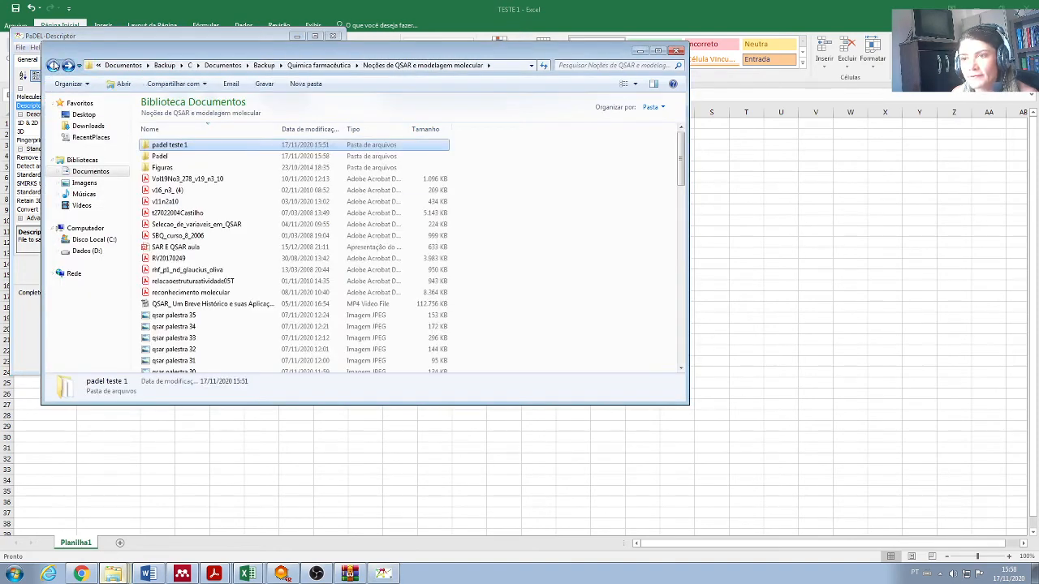
double_click(173, 156)
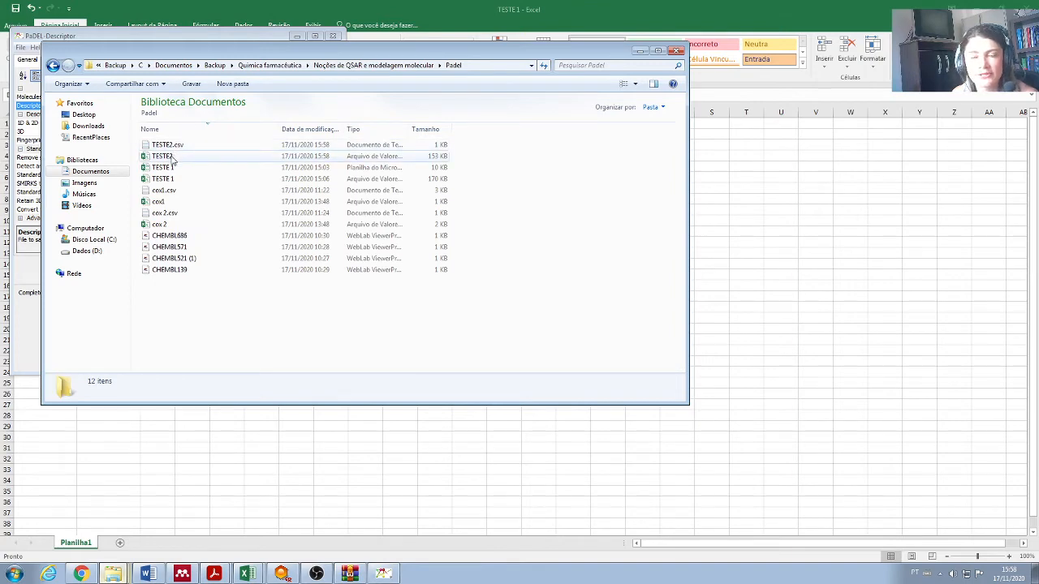
double_click(172, 157)
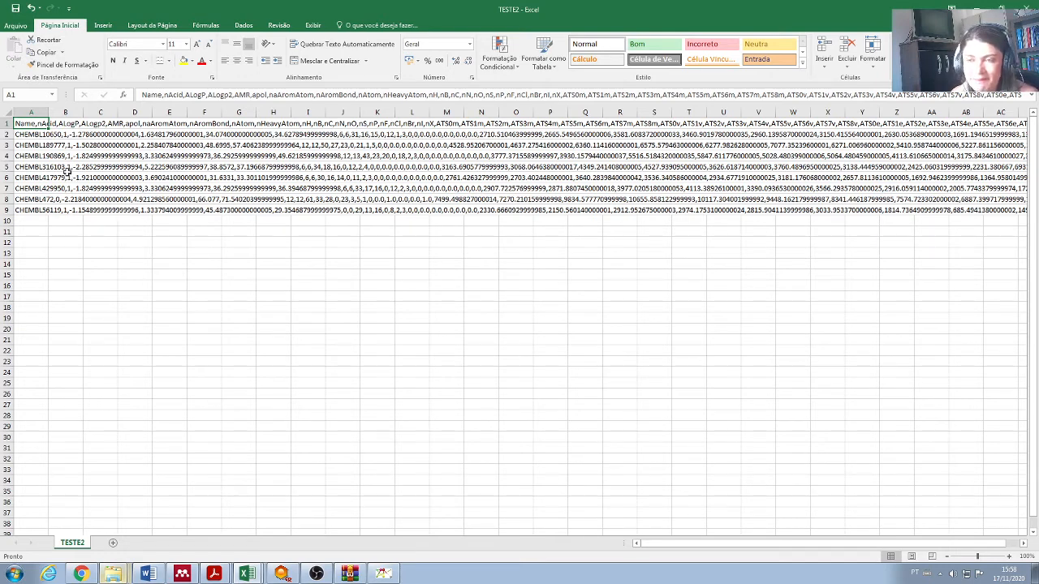
- Split column A of TESTE2 into separate columns as delimited text, with tab and comma delimiters and the General format
click(31, 114)
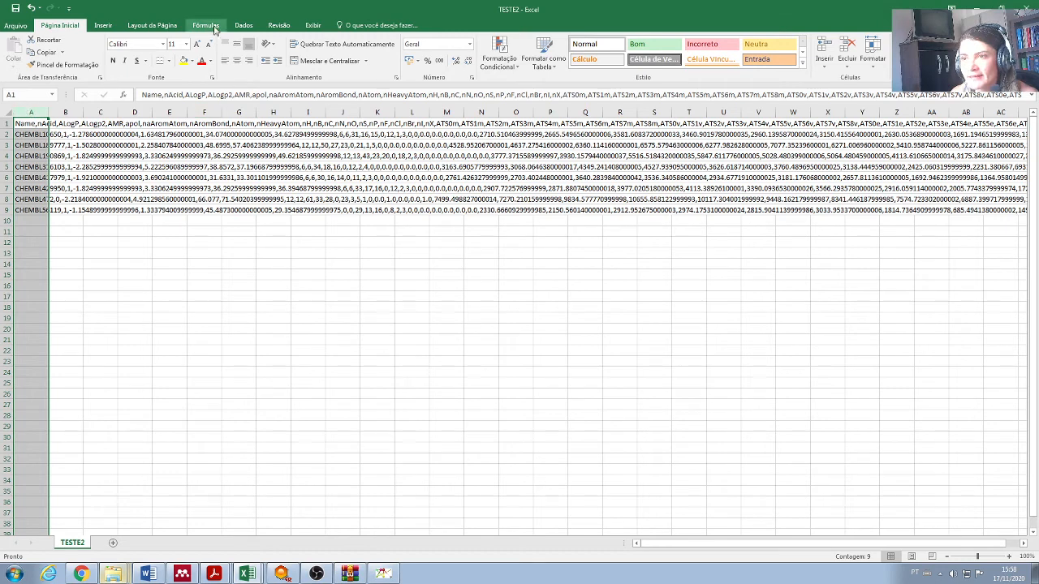
click(245, 27)
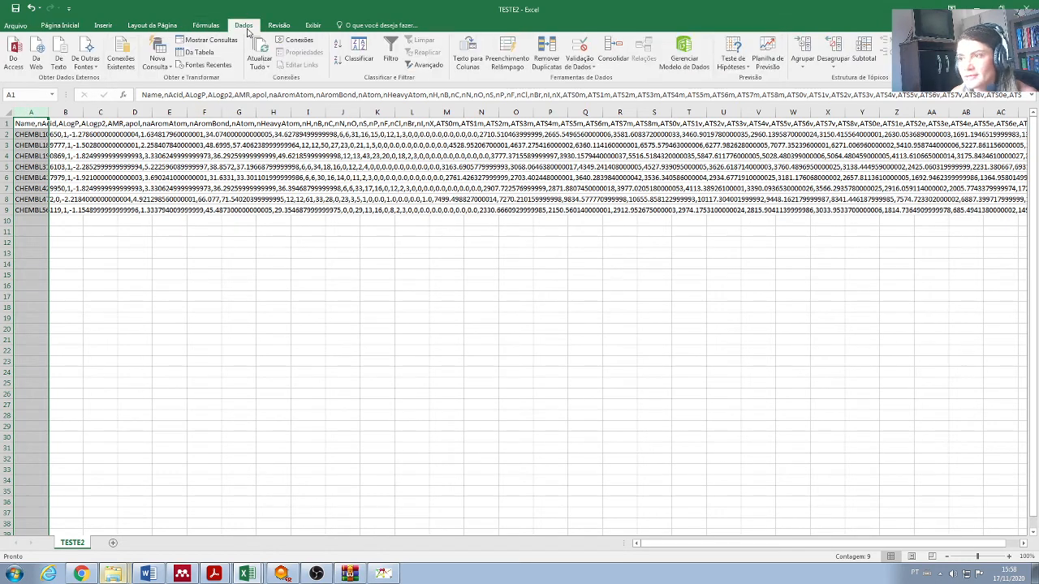
click(471, 47)
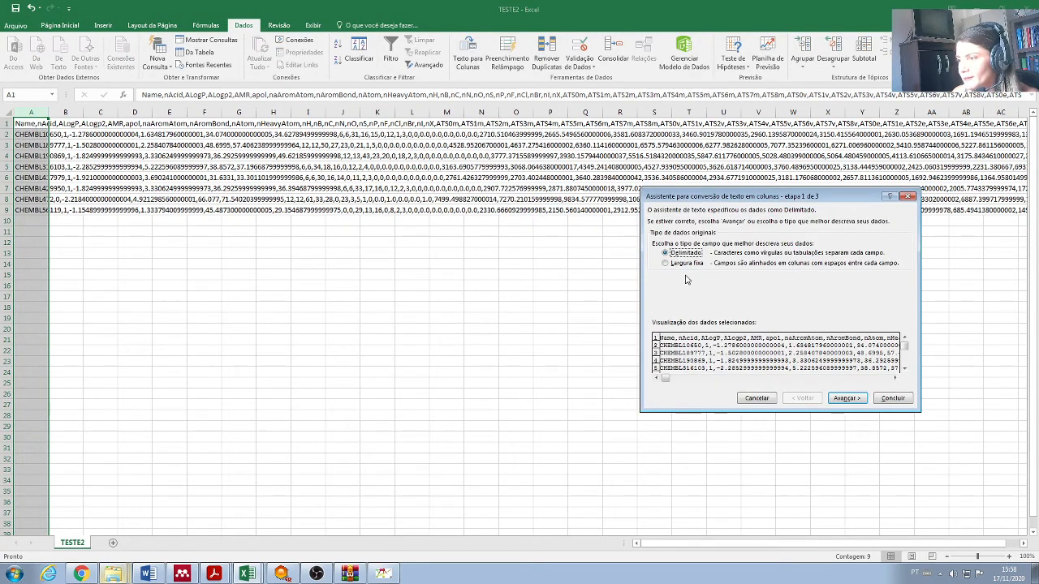
click(844, 399)
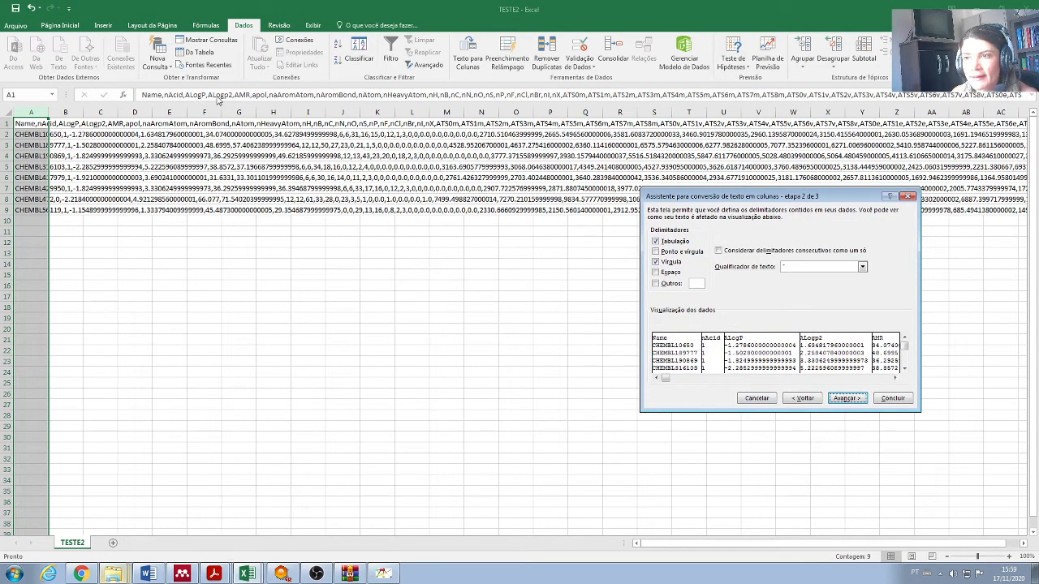
click(657, 262)
click(657, 262)
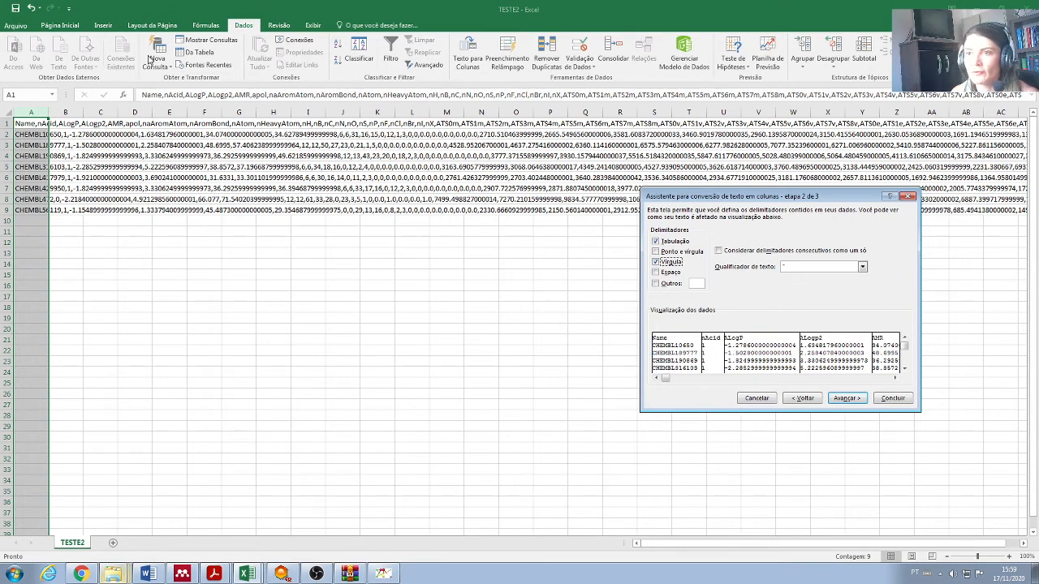
click(844, 398)
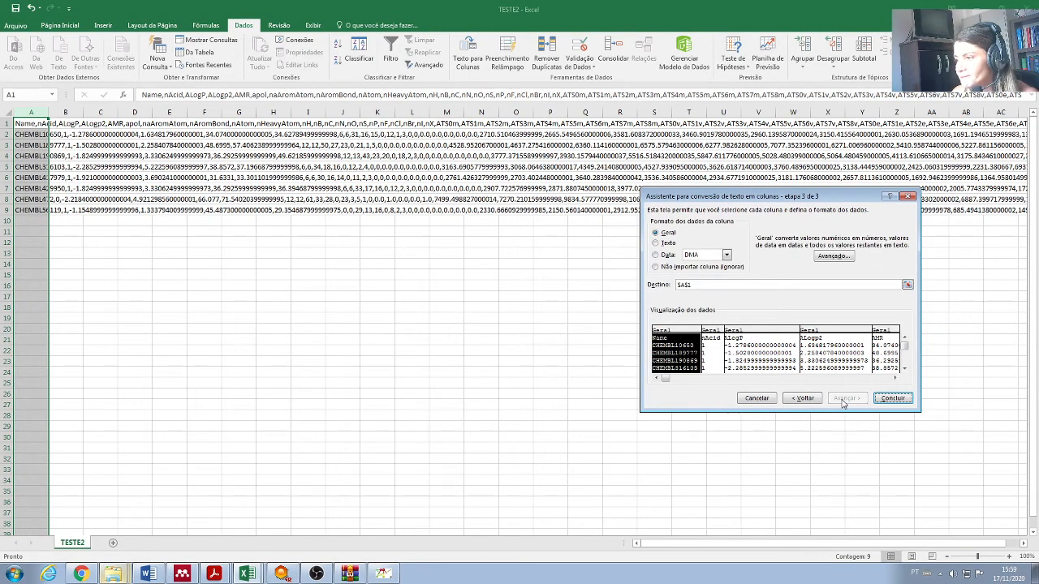
click(892, 398)
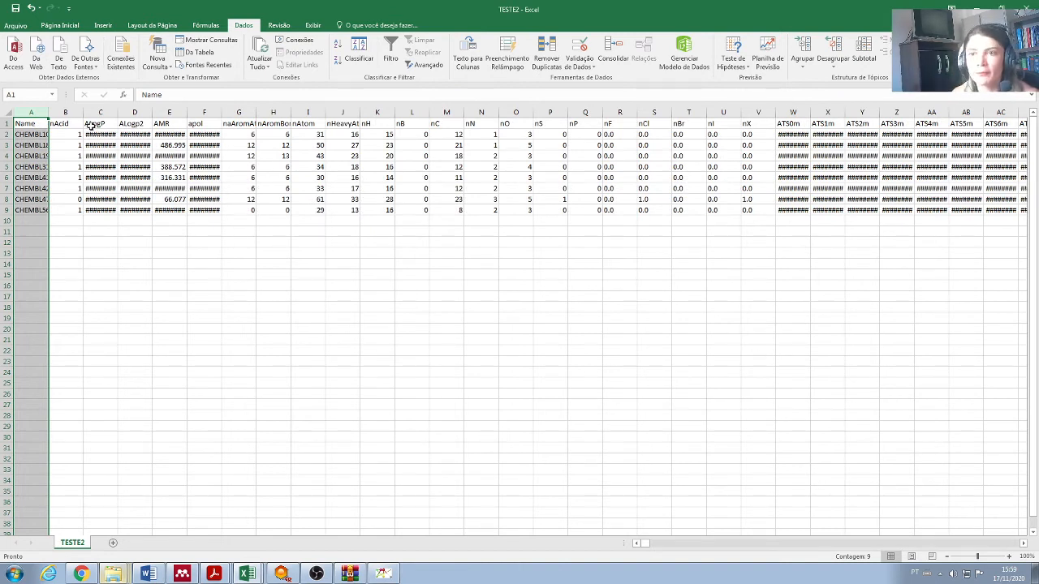
- Widen the Name and TWC columns and look through the descriptor columns up to Zagreb, ending back at column A
drag(49, 113, 66, 113)
click(253, 295)
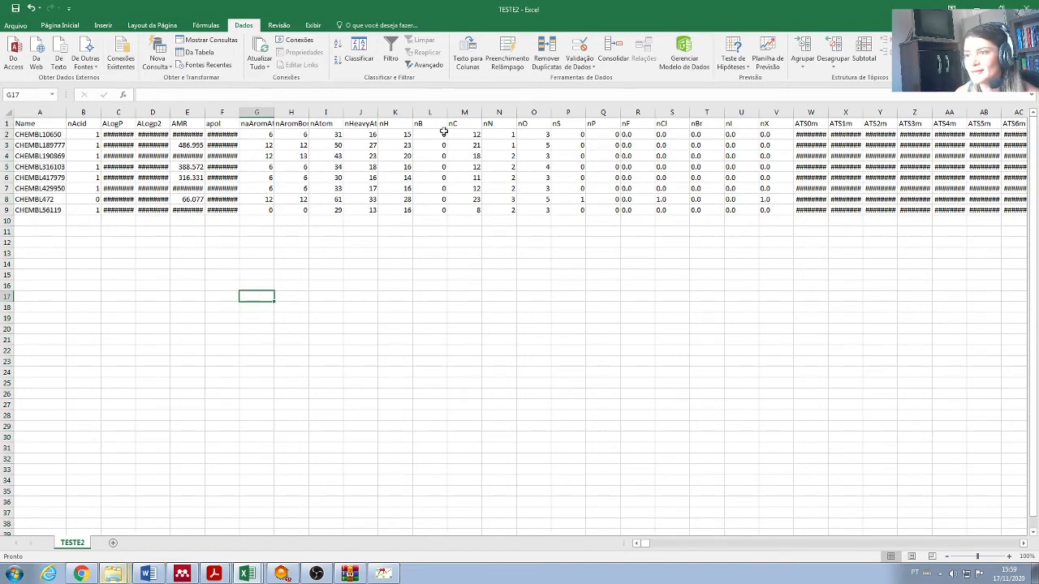
drag(649, 545, 1024, 535)
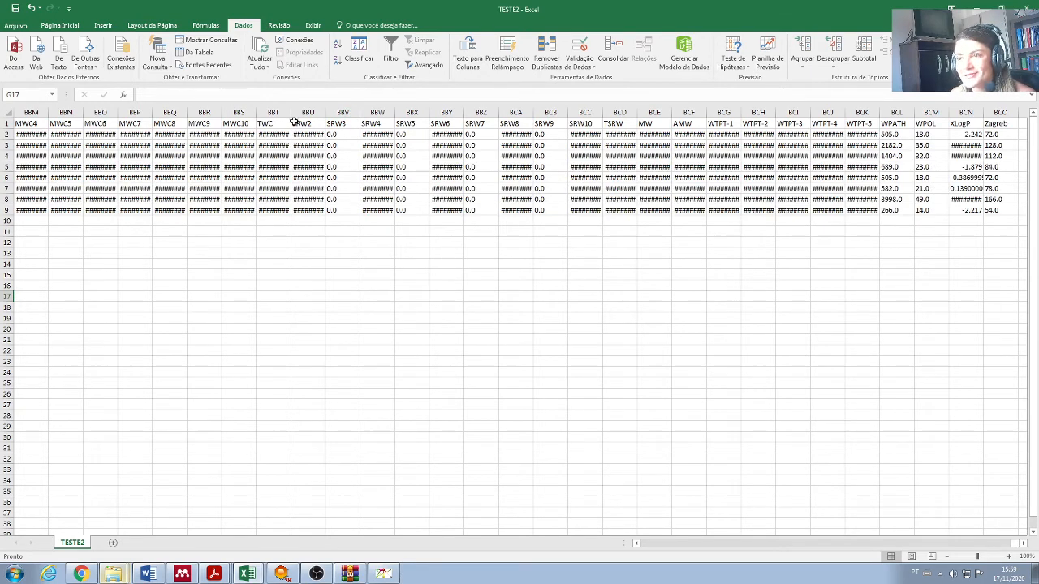
drag(291, 112, 323, 112)
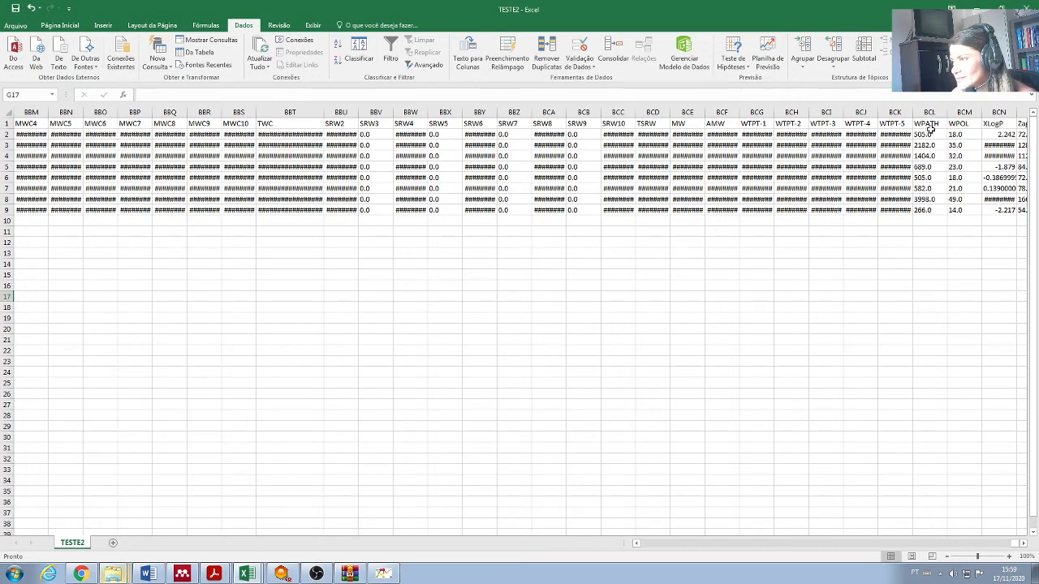
drag(1015, 544, 755, 553)
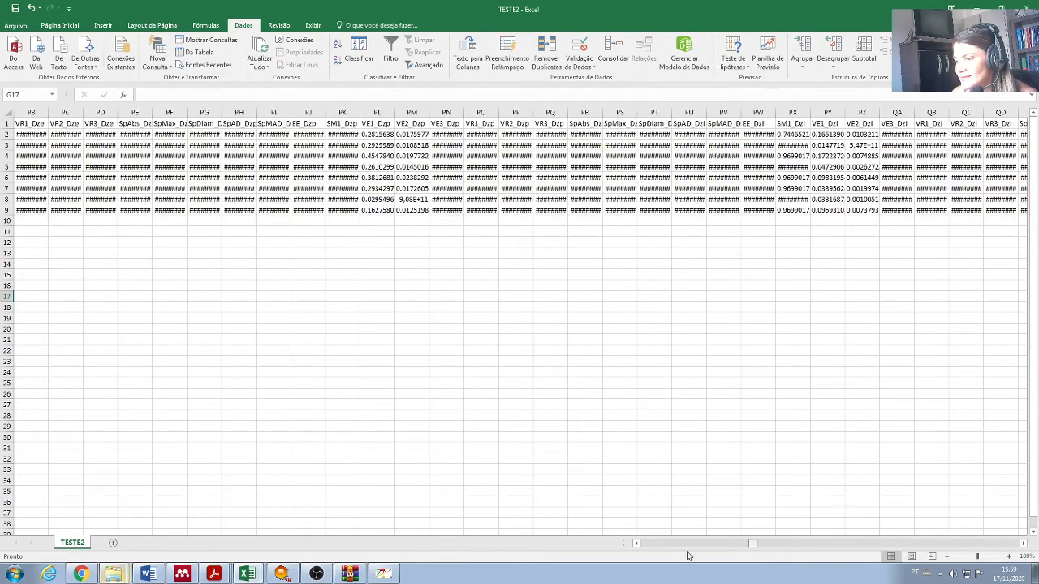
drag(687, 555, 623, 558)
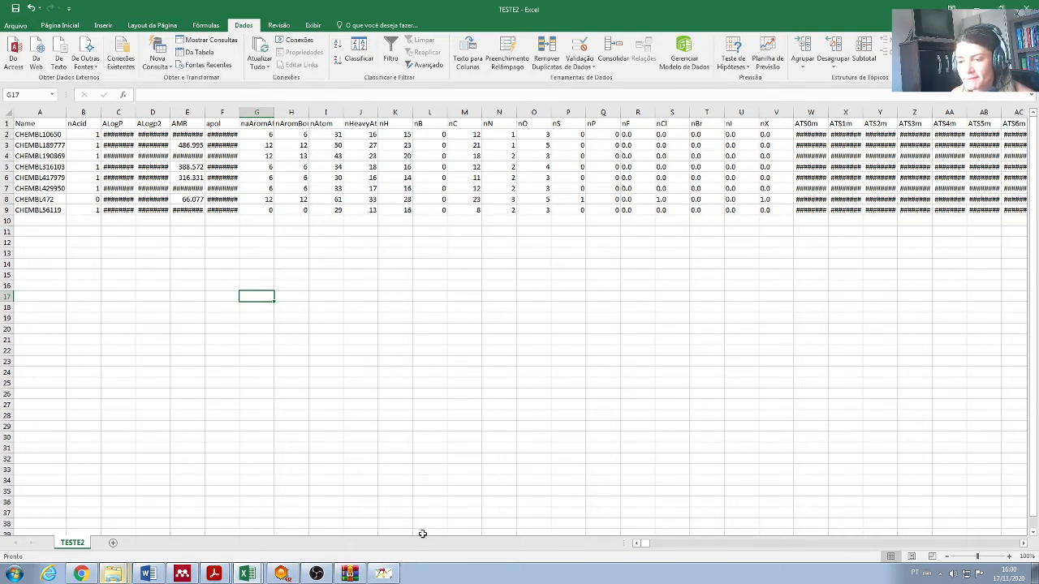
- Switch to BuildQSAR and maximize its window
click(15, 575)
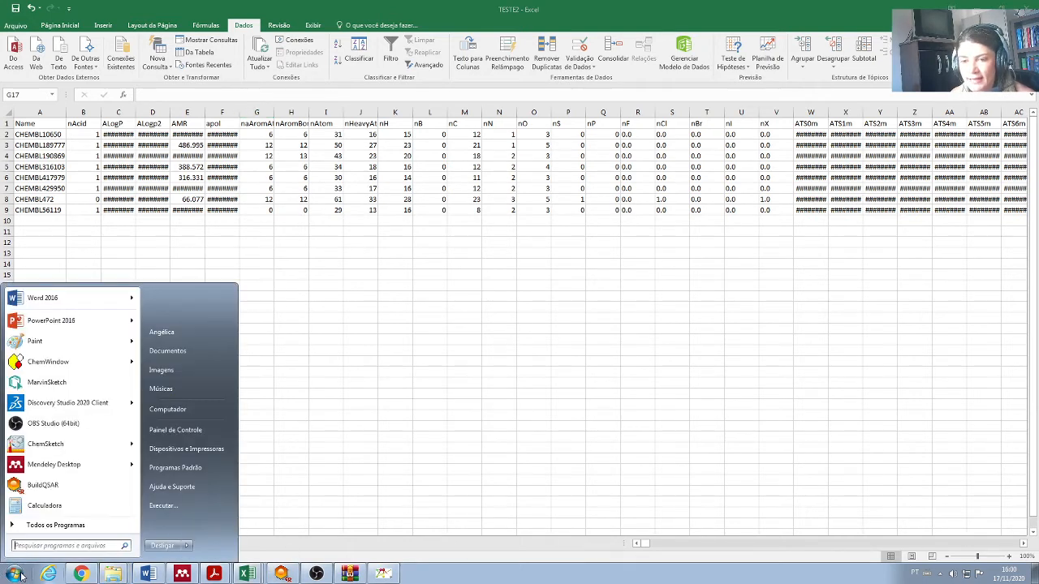
click(44, 490)
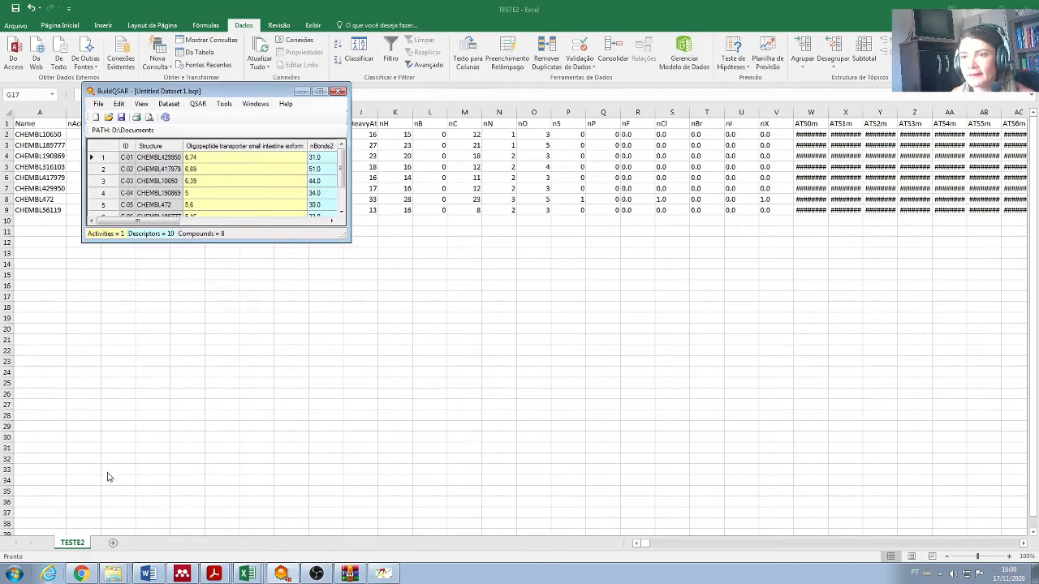
click(321, 90)
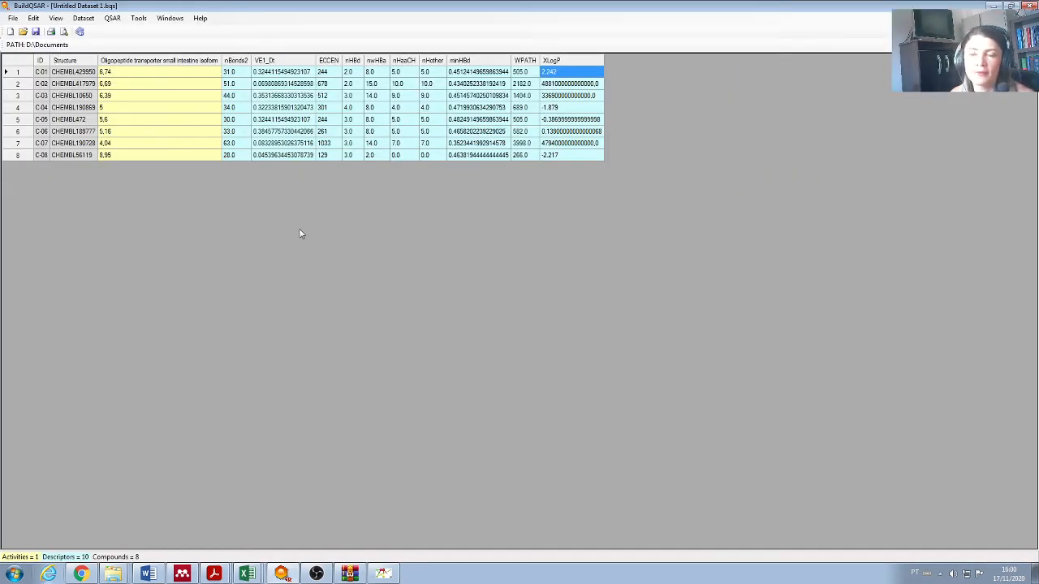
- Create a new dataset titled TESTE 2 with 1 activity, 10 descriptors and 8 compounds
click(13, 18)
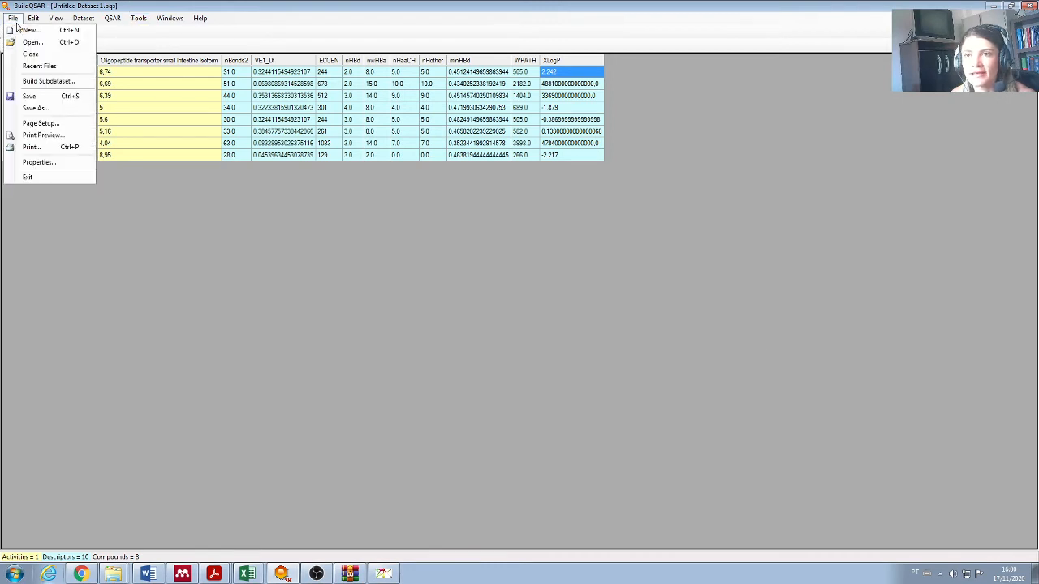
click(24, 30)
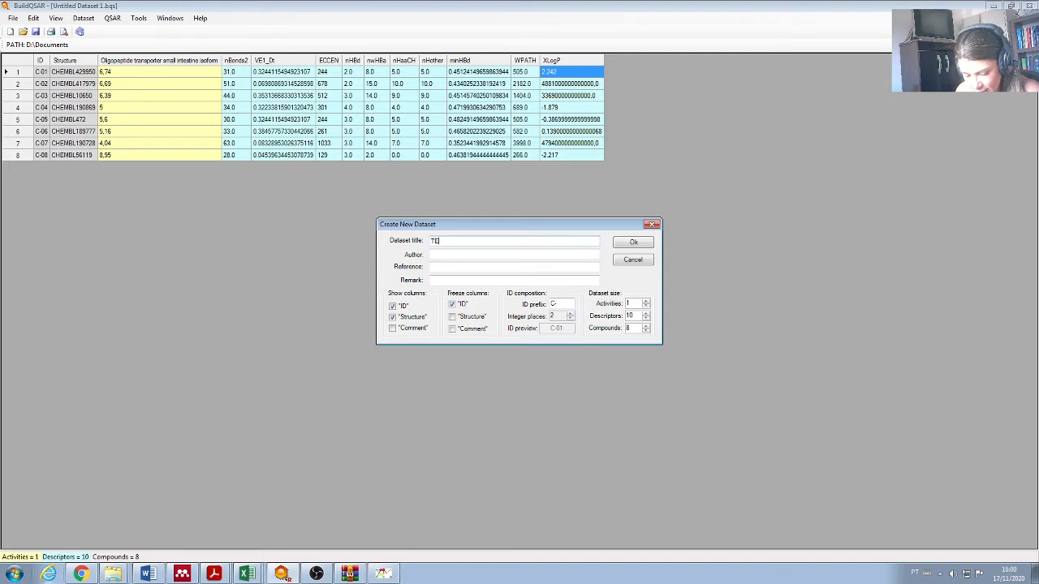
text(TESTE 2)
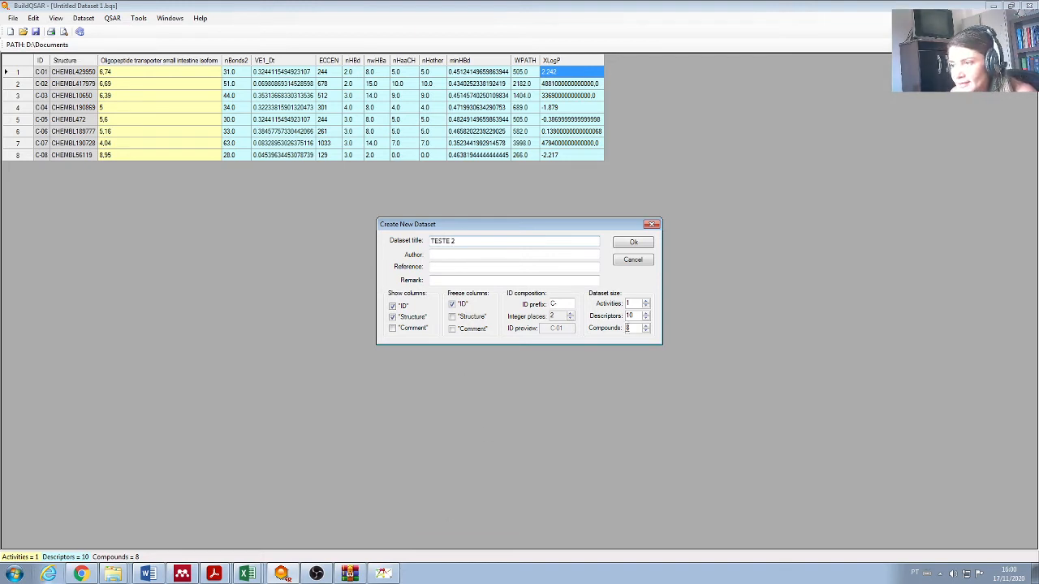
click(646, 304)
click(645, 307)
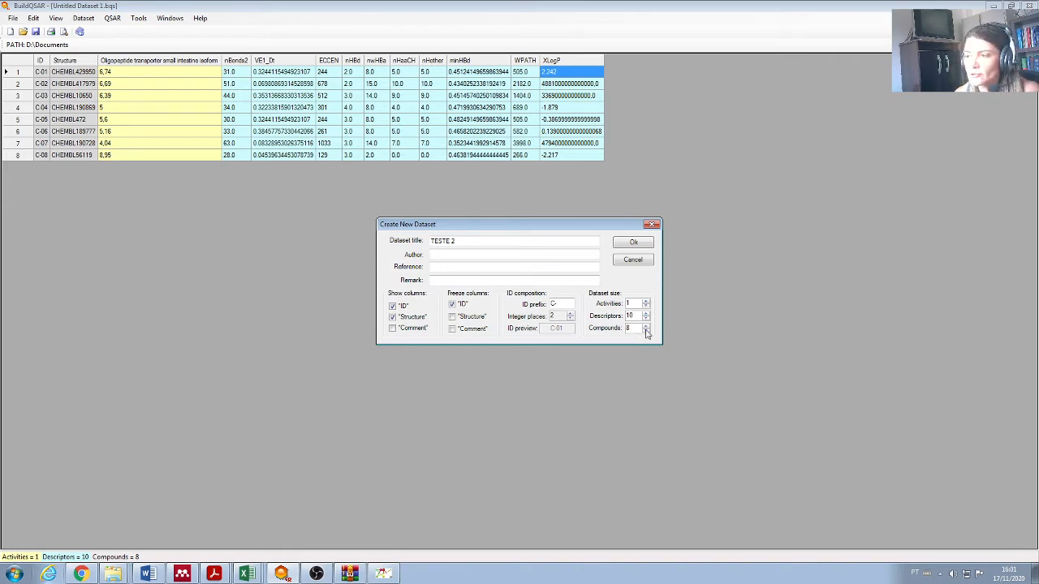
click(646, 331)
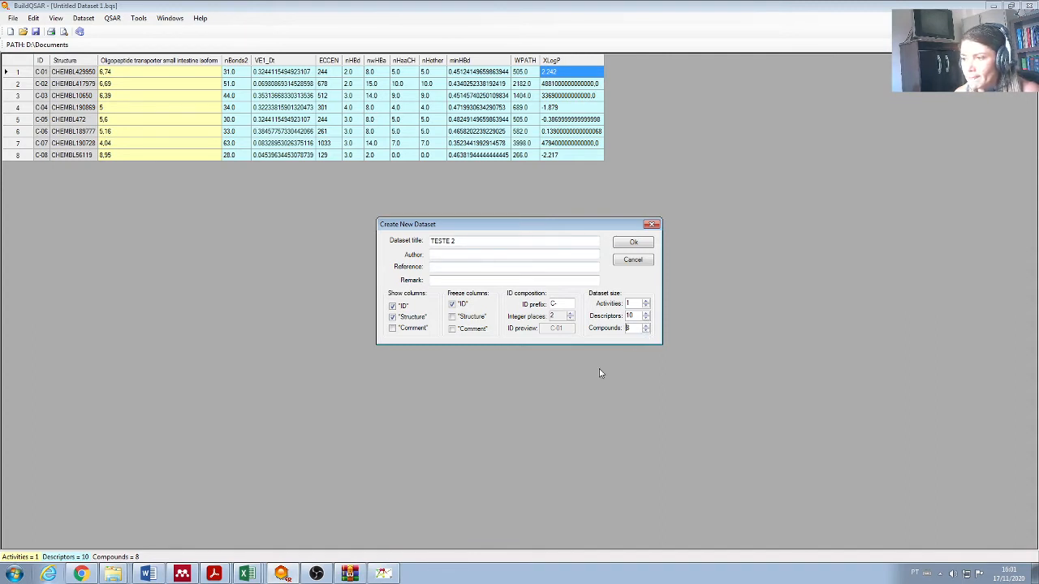
click(641, 243)
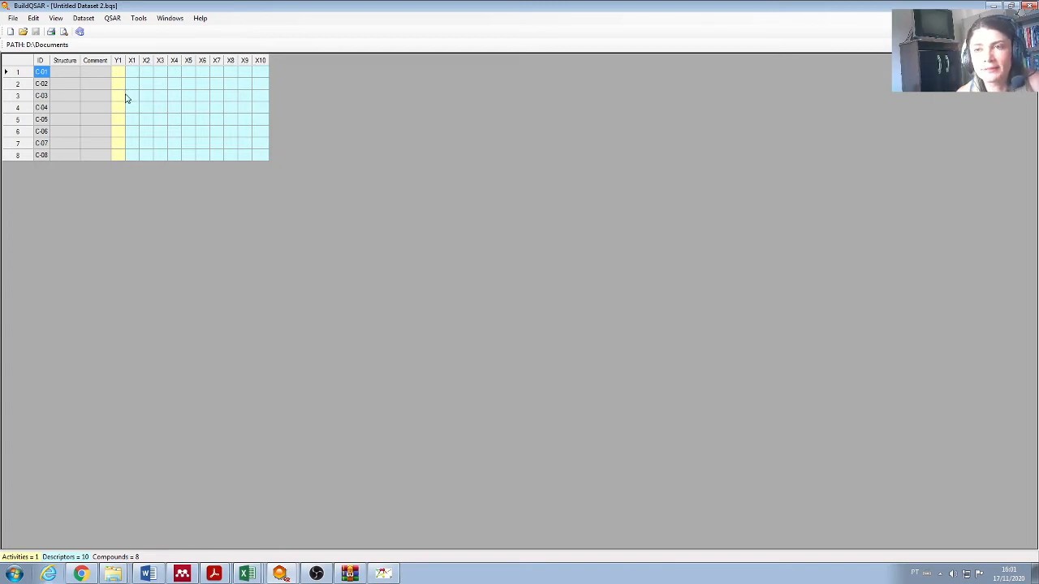
- Rename the activity column Y1 as ANTIMICROBIANO
click(88, 19)
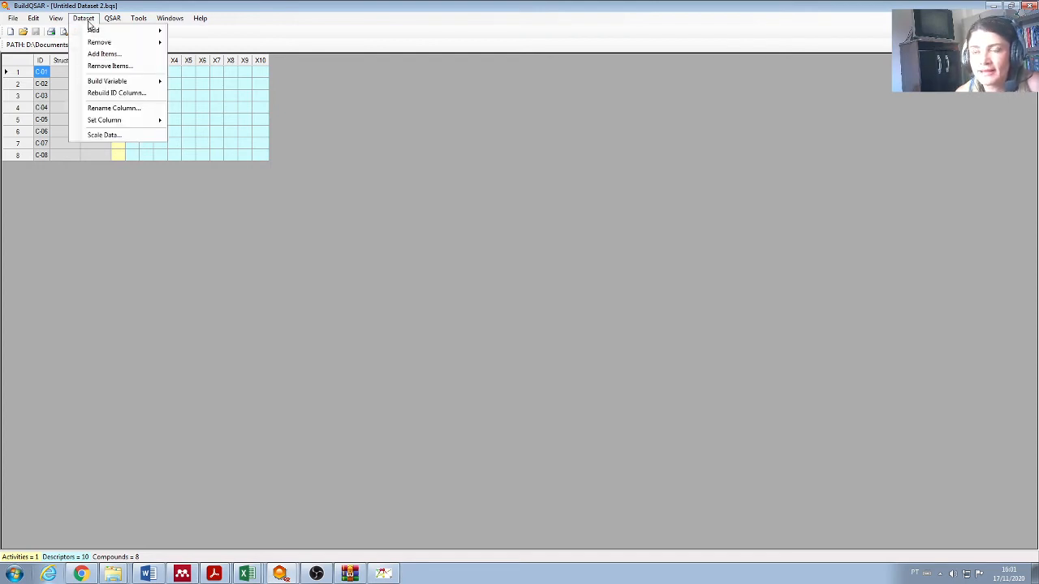
click(106, 109)
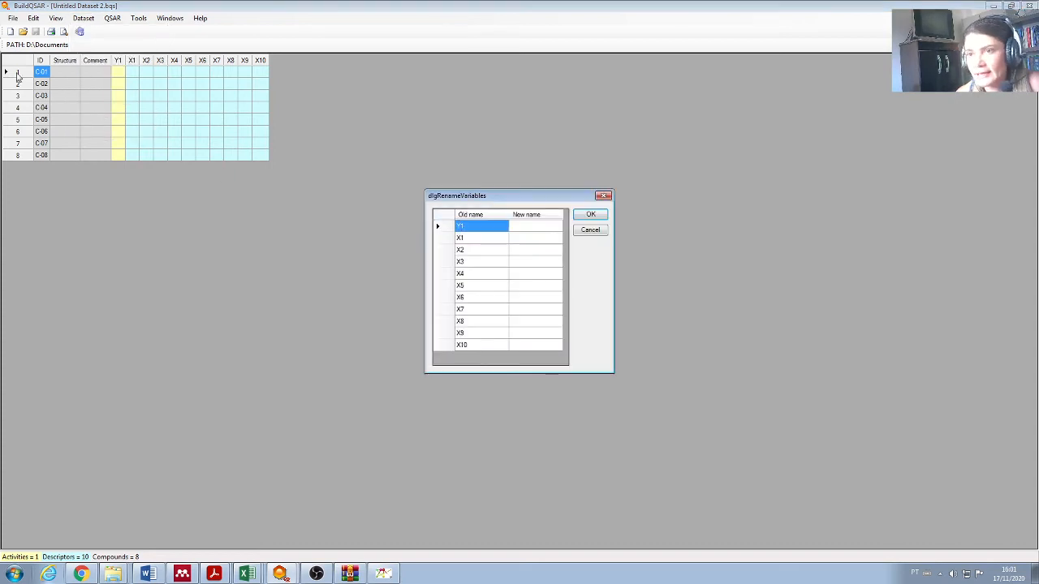
click(526, 227)
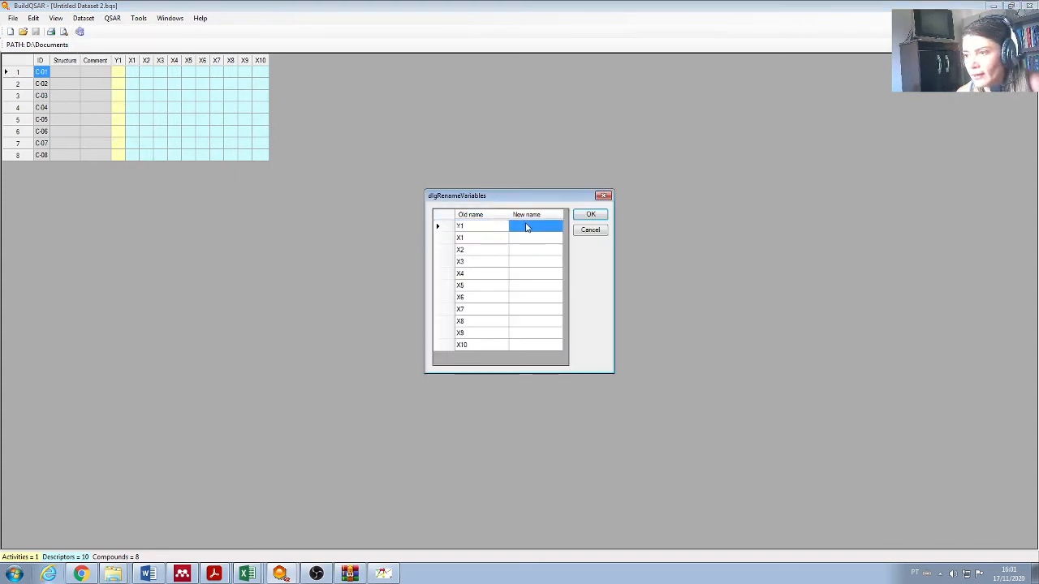
click(525, 225)
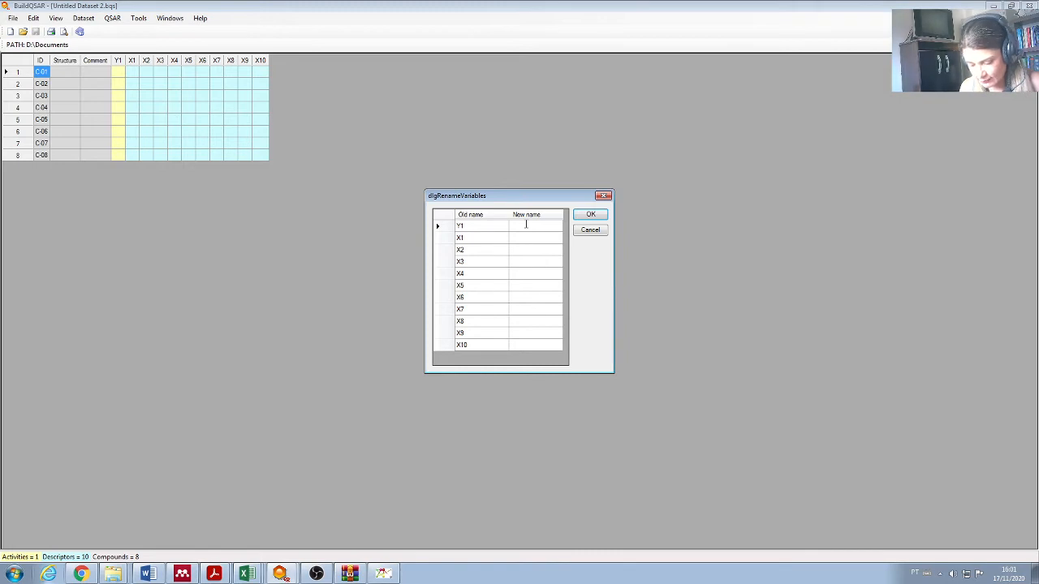
text(ANTIMIC)
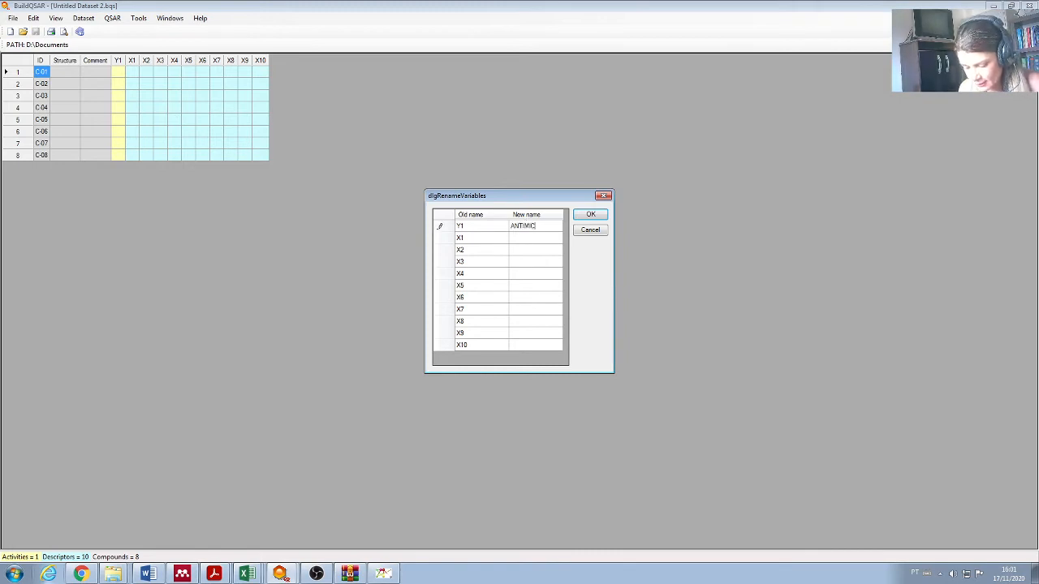
text(ROBIANO)
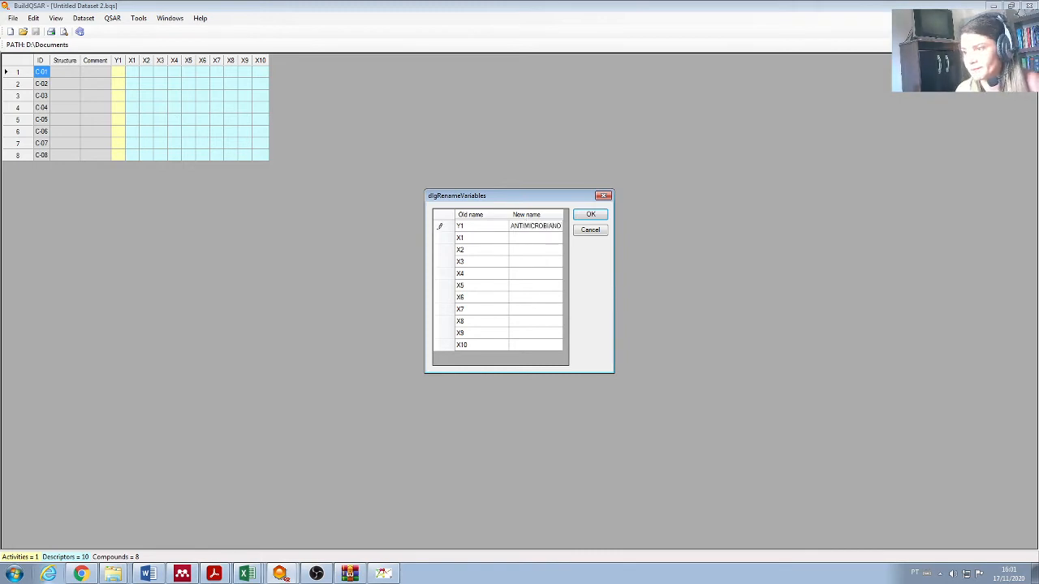
click(591, 214)
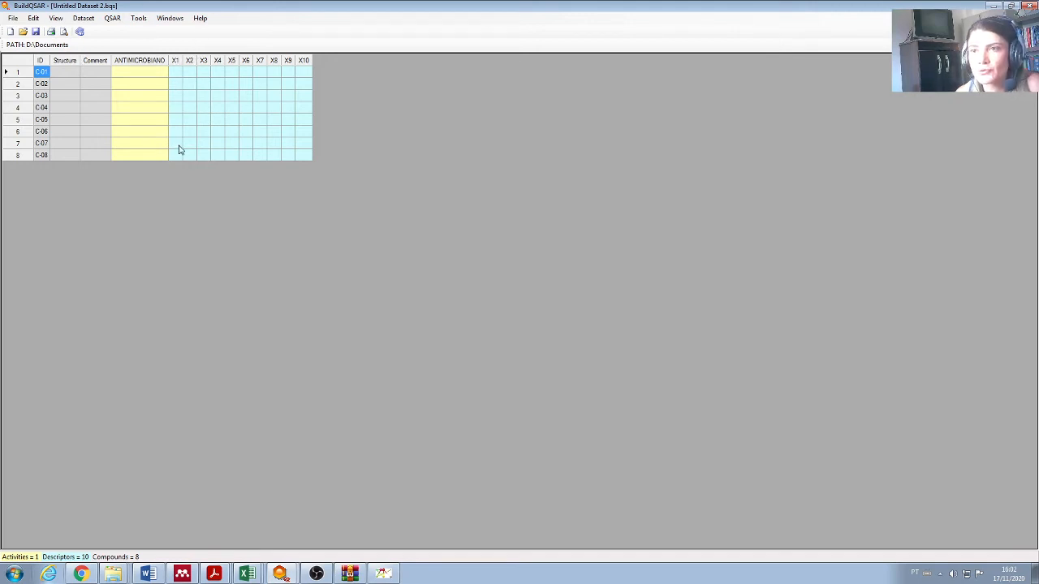
- Open the column renaming for the dataset and enter Log p as the new name for descriptor X1
click(87, 20)
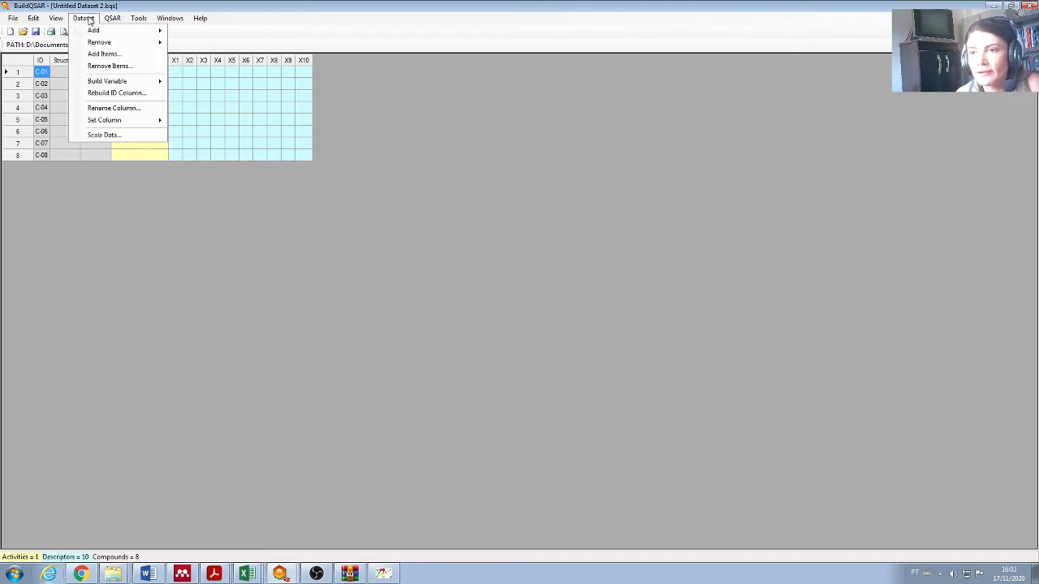
click(106, 108)
click(523, 241)
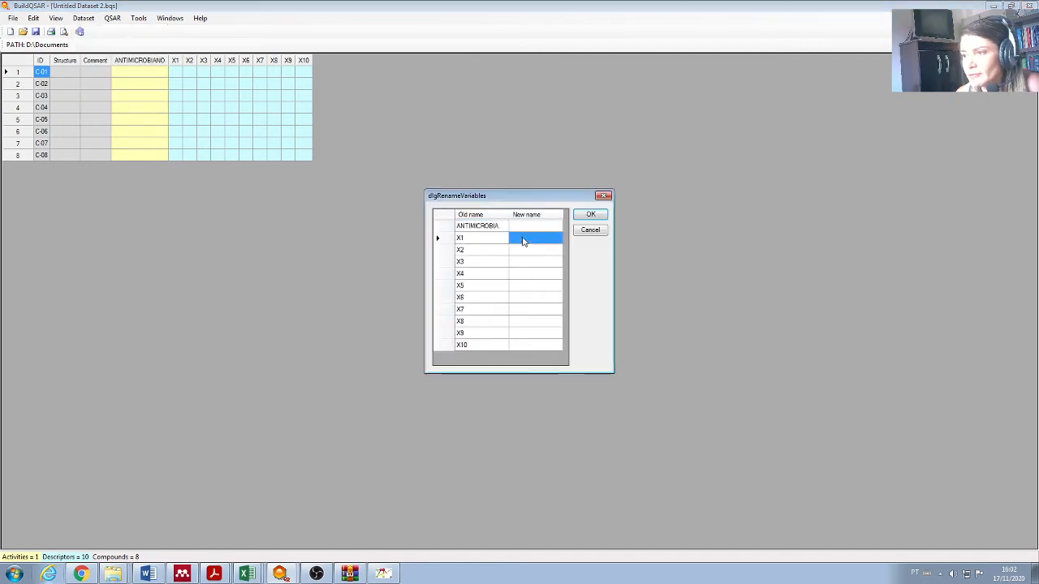
click(523, 238)
text(L)
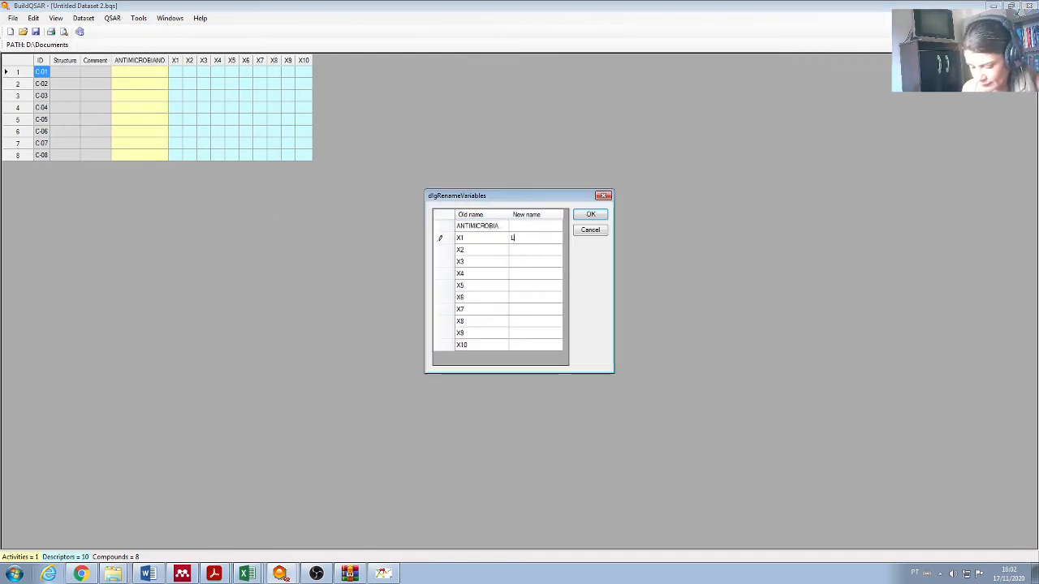
text(OP)
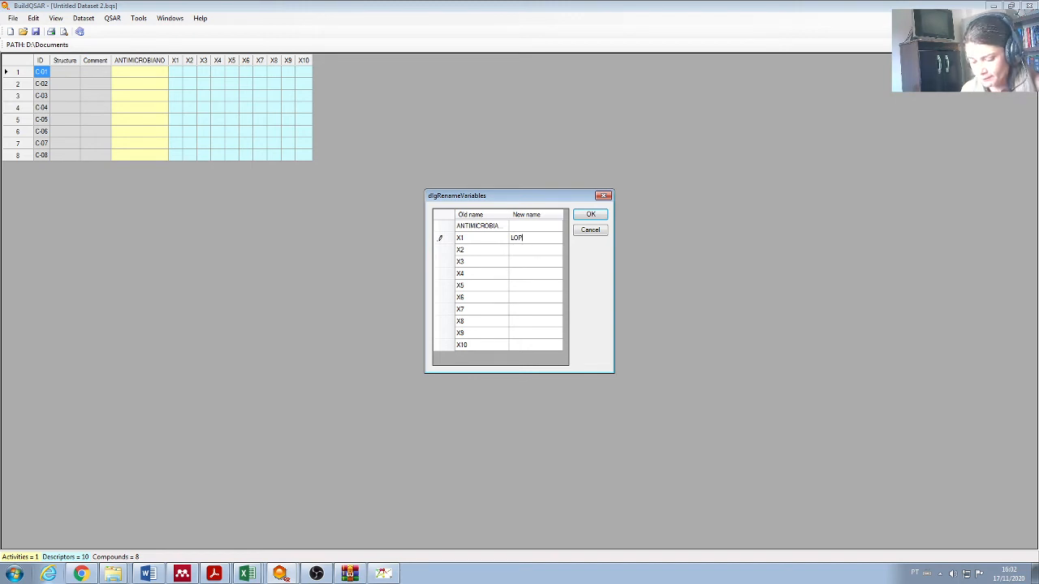
text(o)
key(BackSpace)
key(BackSpace)
key(BackSpace)
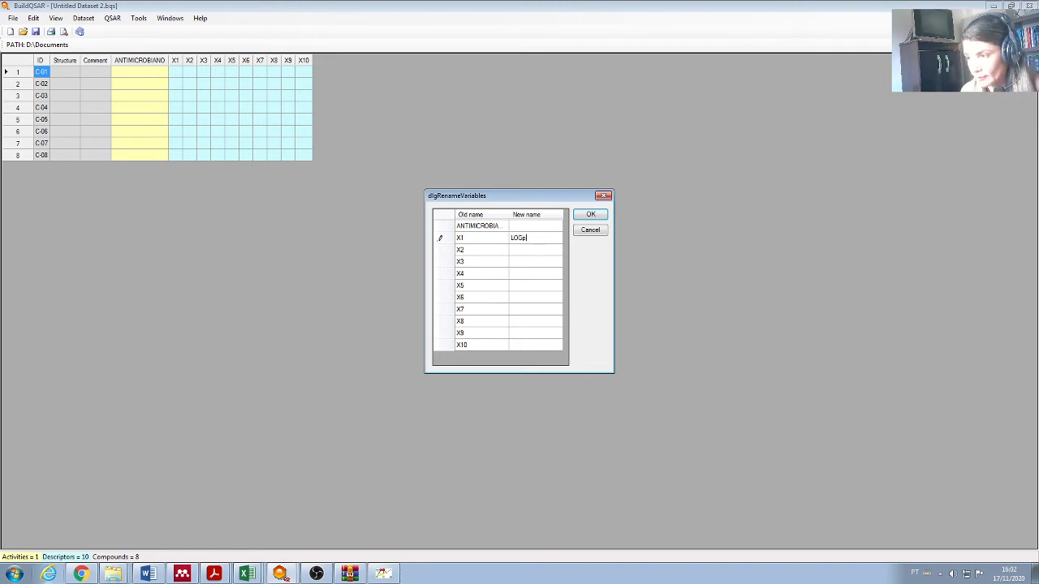
key(BackSpace)
key(BackSpace)
key(BackSpace)
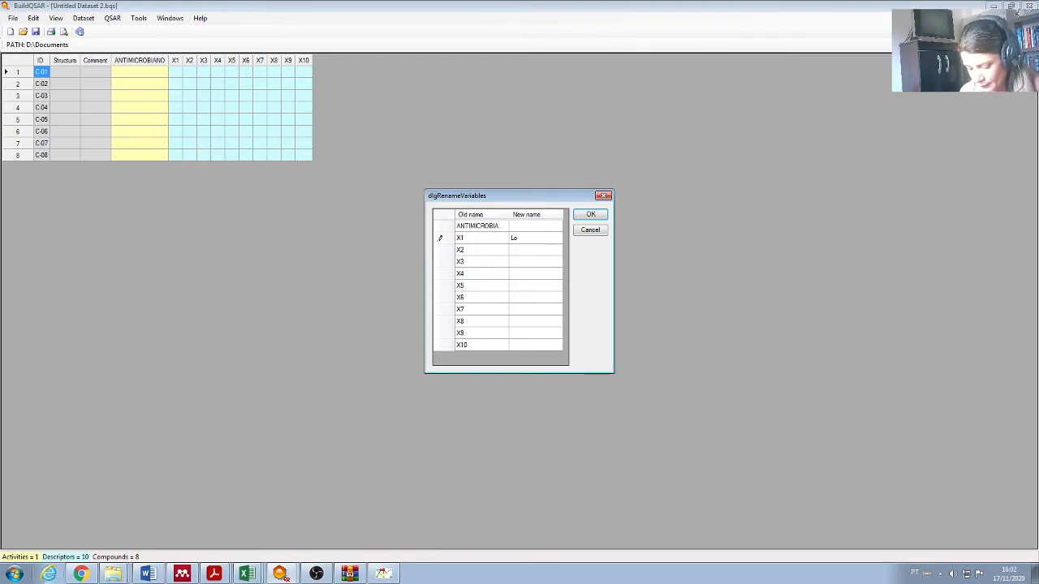
- Enter MM as the new name for descriptor X2 and RM for X3
click(527, 256)
click(526, 252)
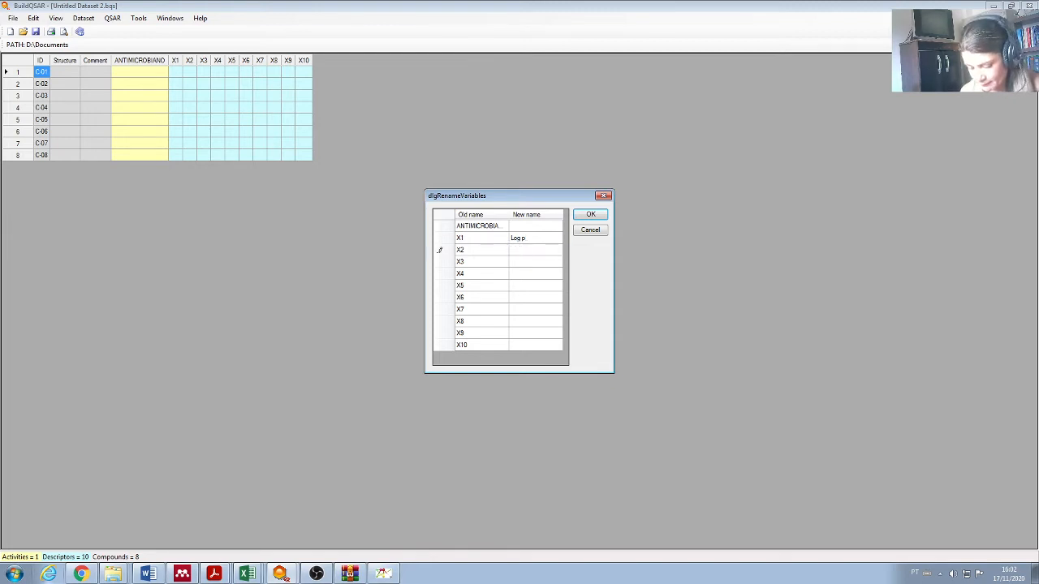
text(MM)
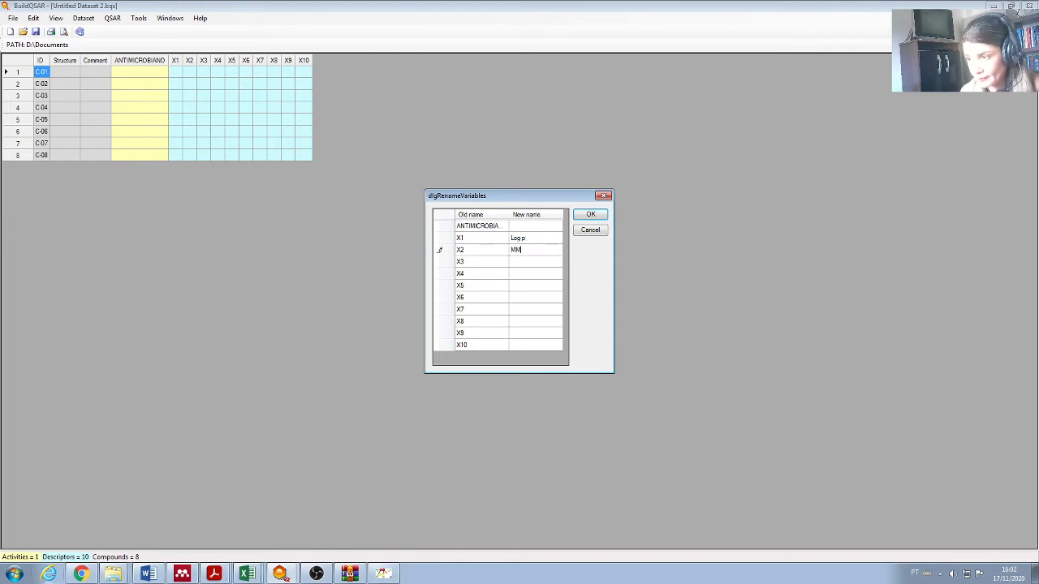
click(519, 261)
click(520, 260)
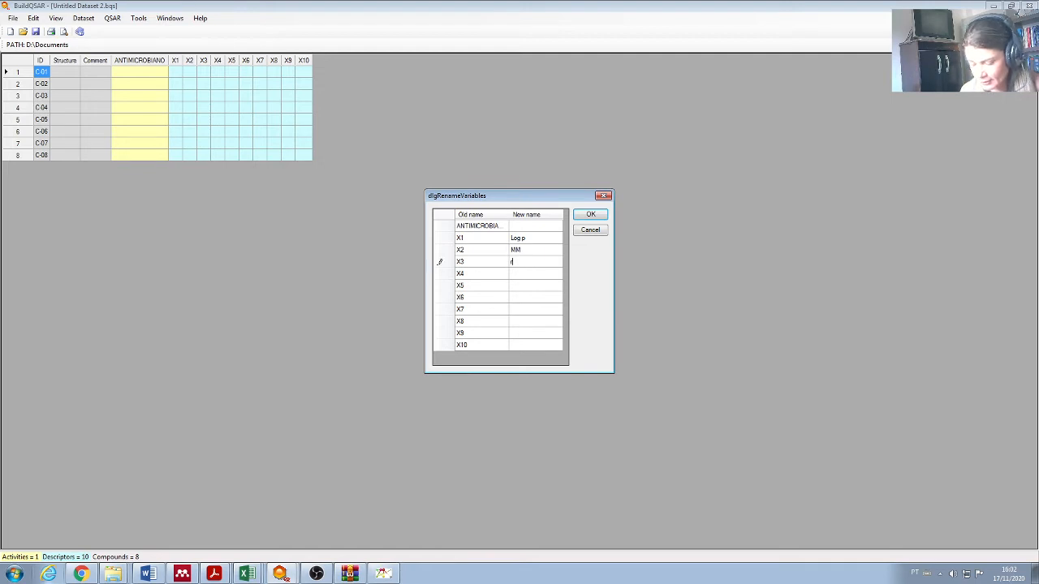
key(BackSpace)
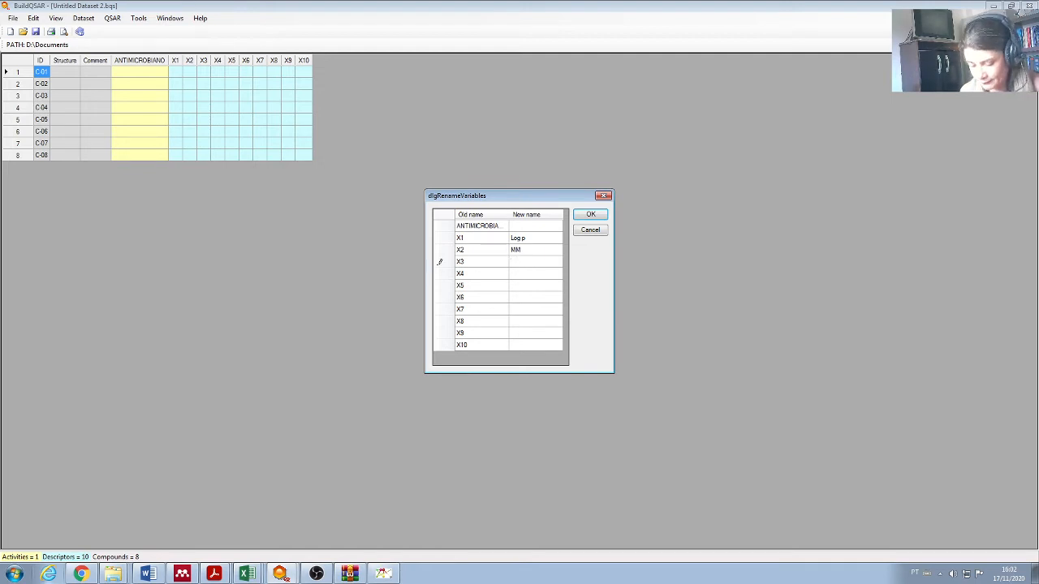
text(RM)
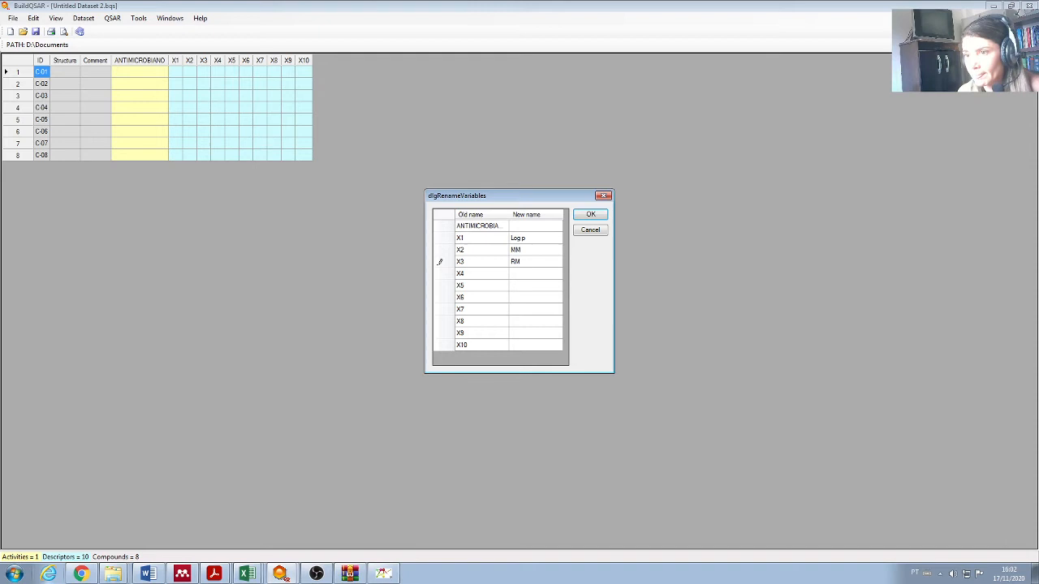
click(526, 277)
click(525, 277)
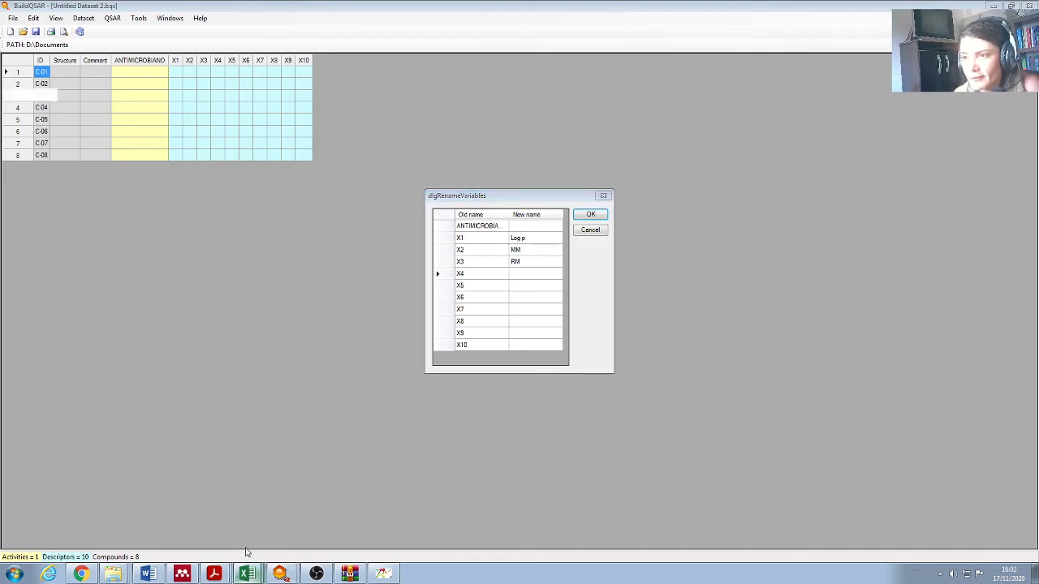
- Switch to the TESTE2 workbook in Excel to examine its descriptor headers up to nHeavyAtom, and check the PaDEL-Descriptor window
click(246, 574)
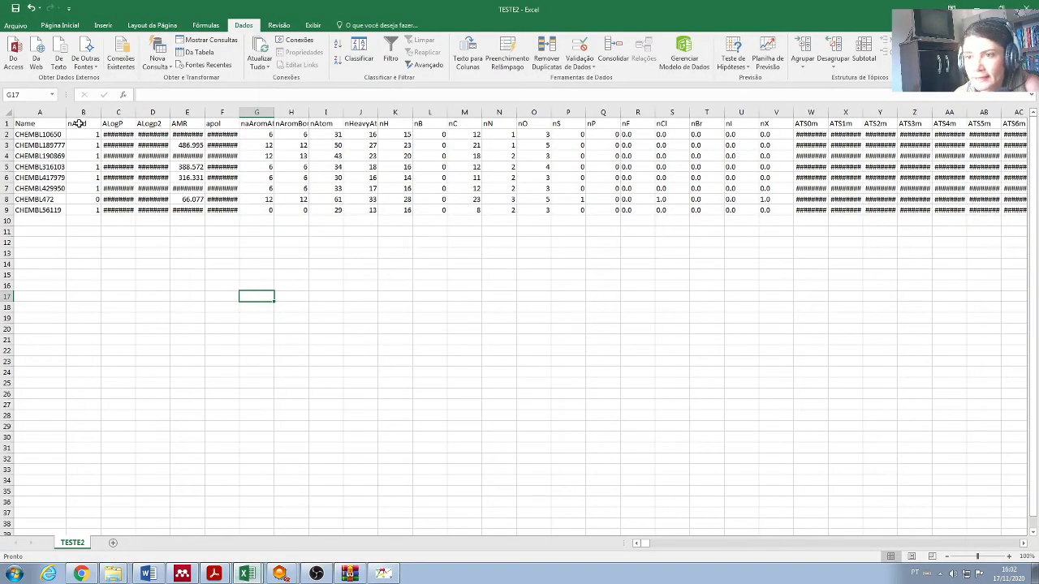
click(112, 122)
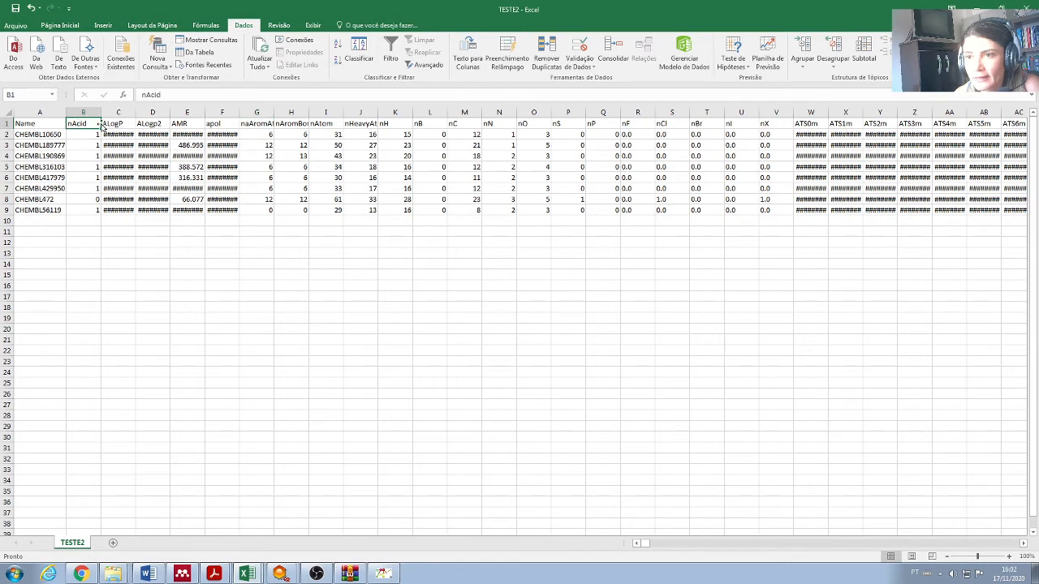
click(160, 123)
click(219, 123)
click(368, 122)
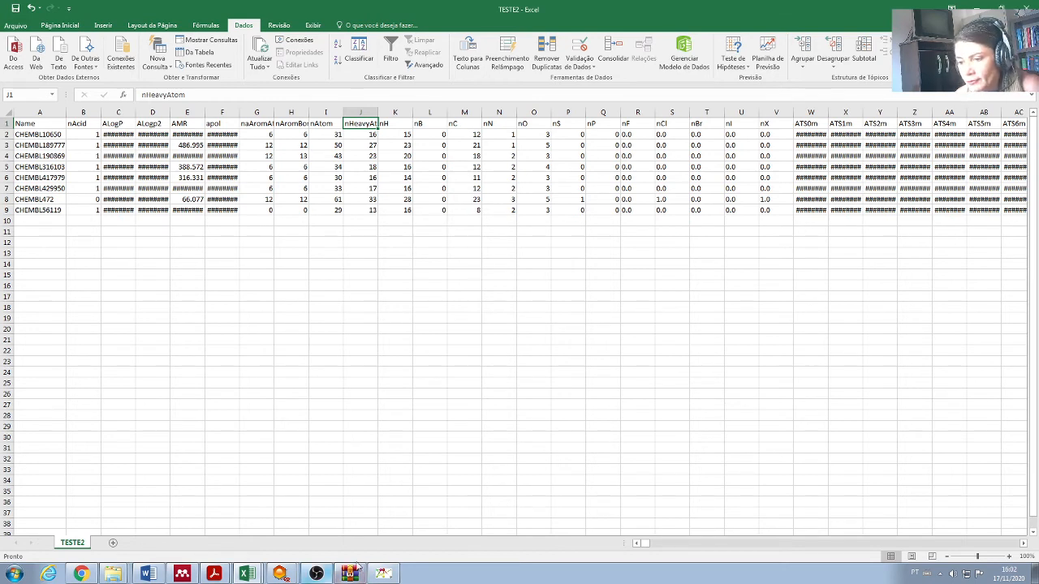
click(383, 574)
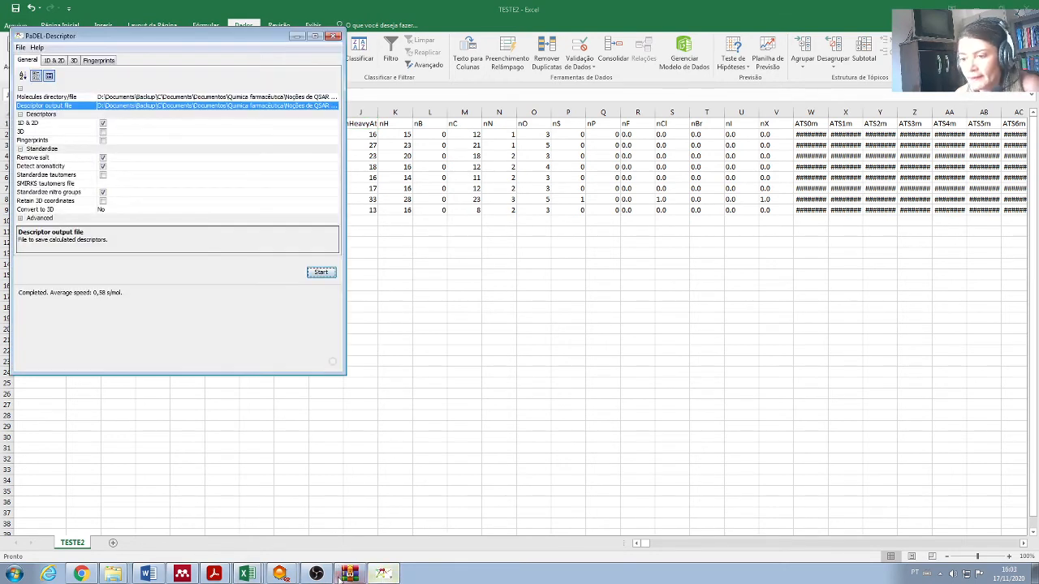
- Return to BuildQSAR, apply the new descriptor names and open the Structure cell of compound C-01 for editing
click(278, 575)
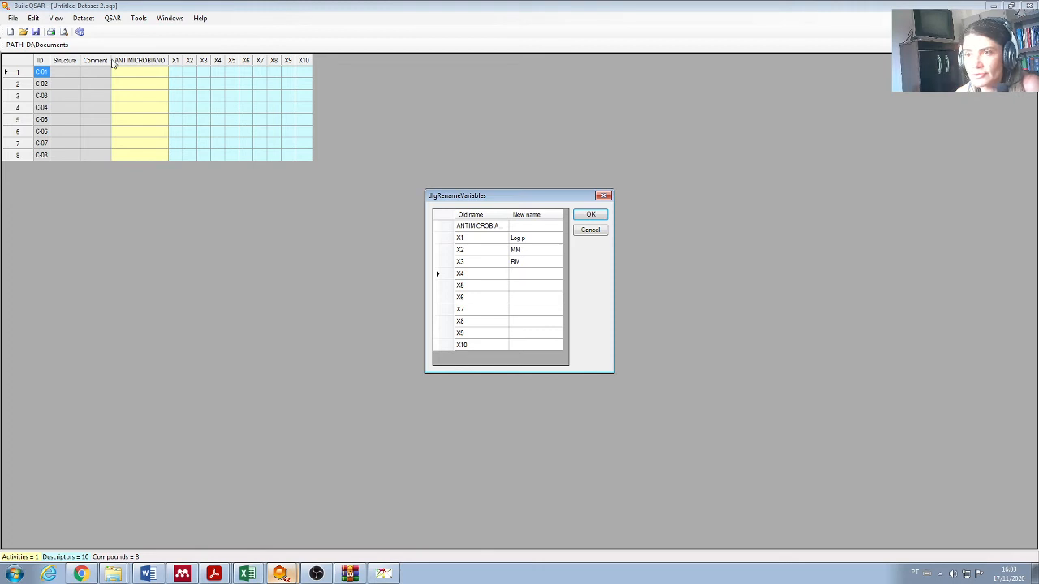
click(590, 216)
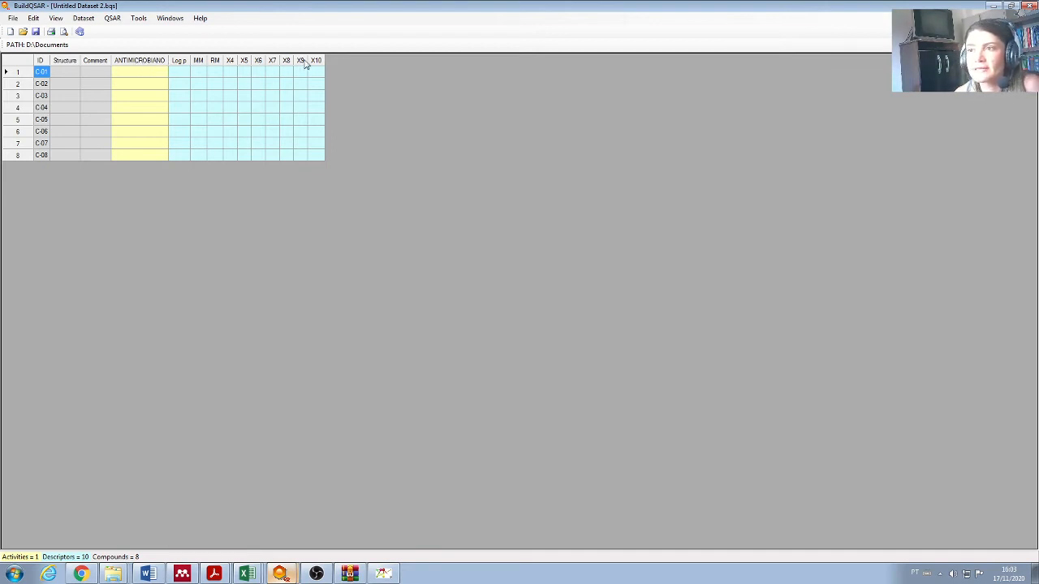
click(66, 73)
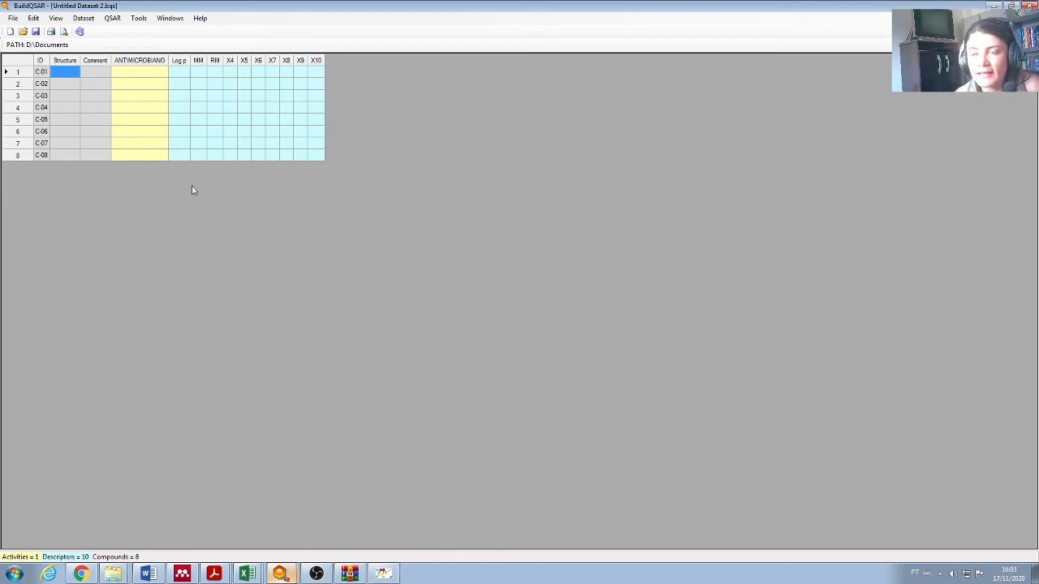
click(71, 71)
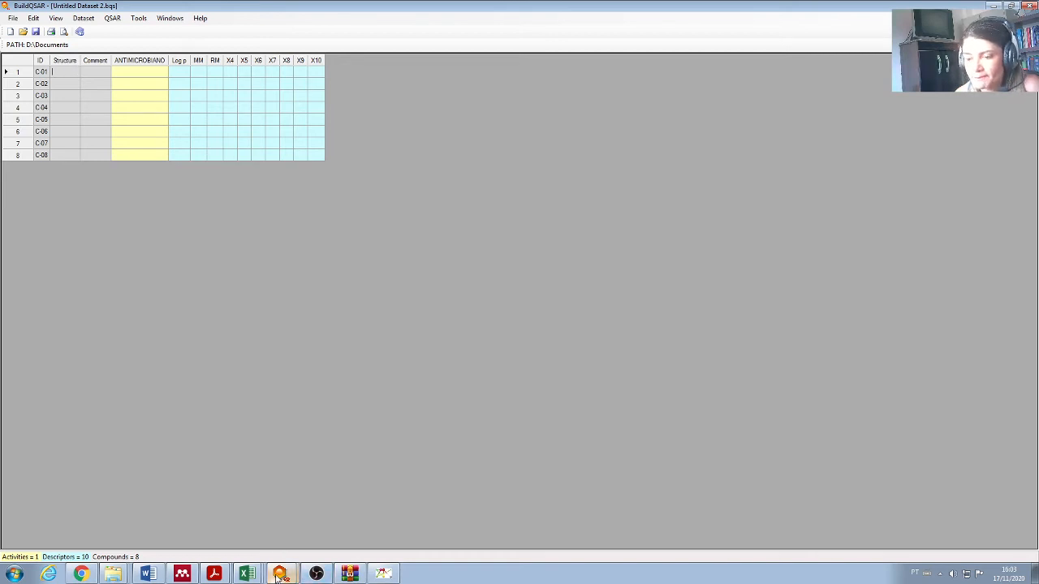
- Switch to the TESTE 1 workbook in Excel and copy the molecule names in A2:A9
click(247, 574)
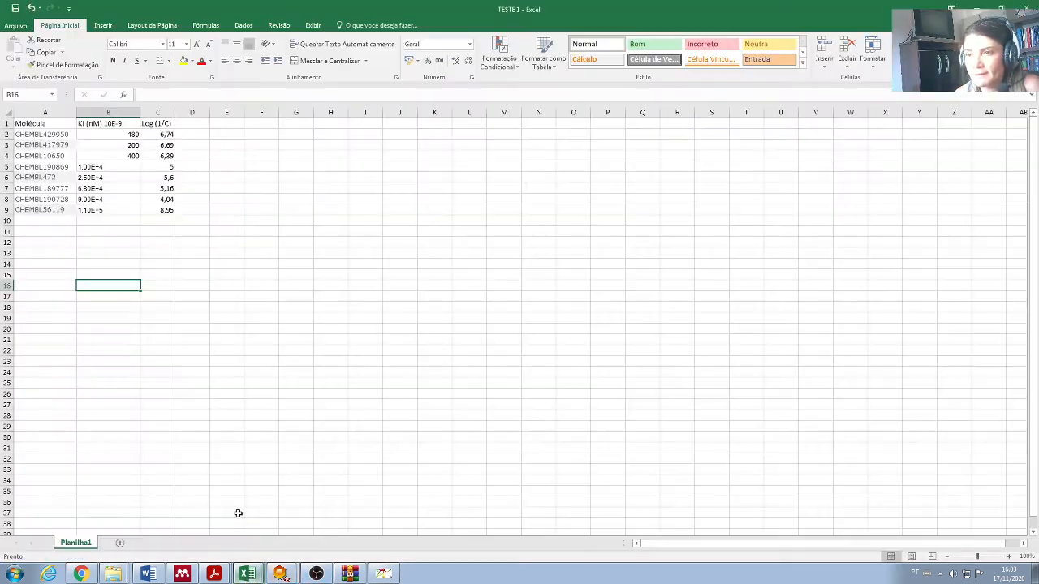
click(57, 135)
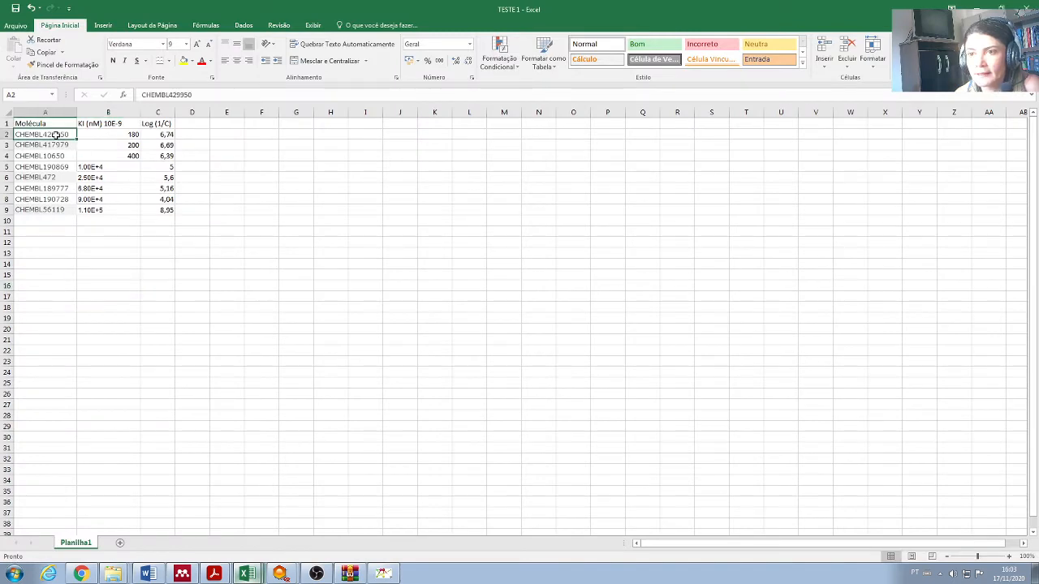
right_click(58, 138)
click(34, 137)
drag(34, 136, 37, 210)
key(ctrl+c)
right_click(38, 209)
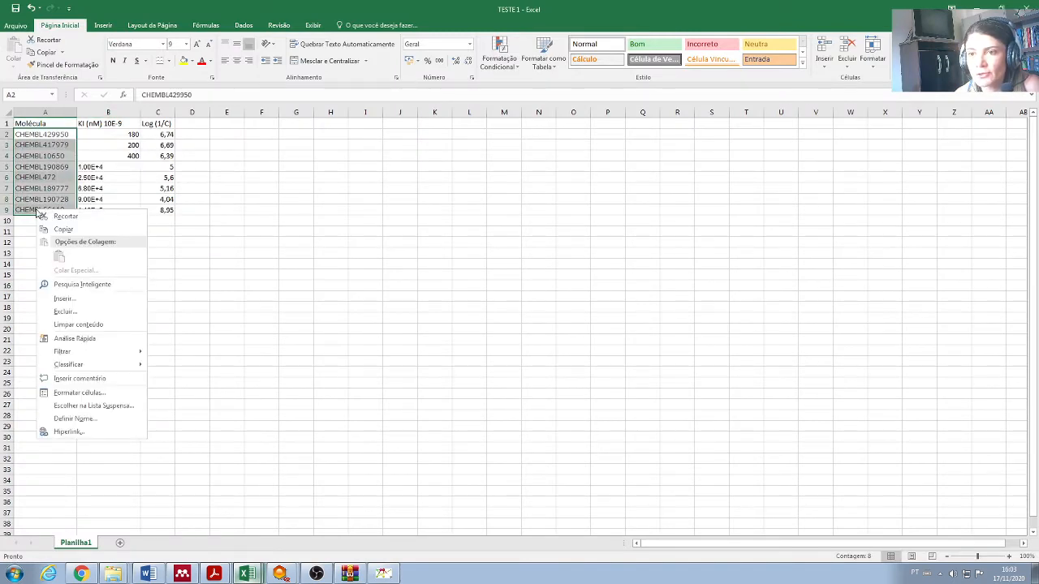
click(50, 230)
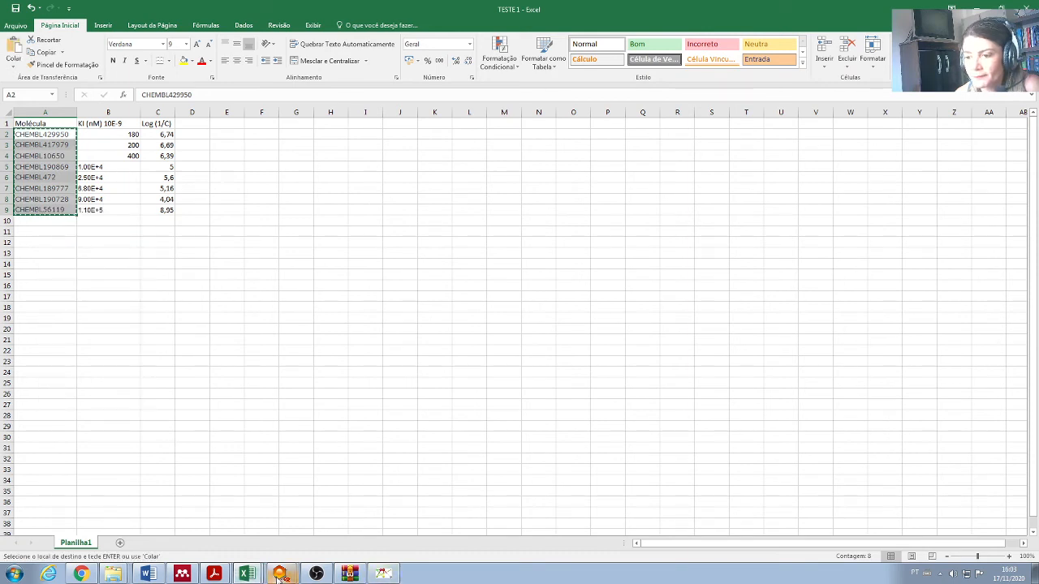
- Switch to BuildQSAR and paste the copied molecule names into the Structure column, starting at compound C-01
click(279, 573)
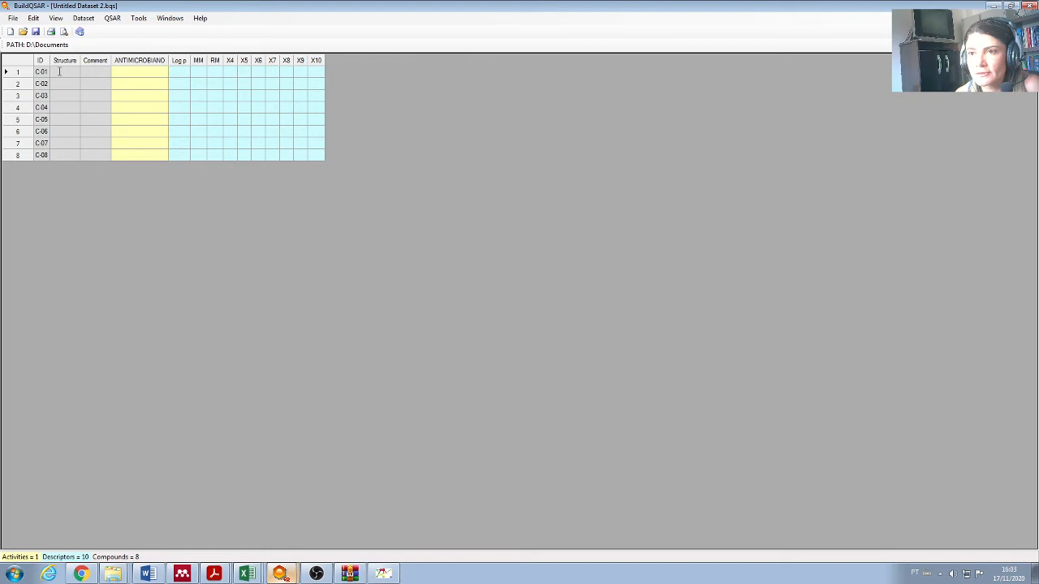
click(159, 73)
click(59, 71)
right_click(60, 72)
click(86, 125)
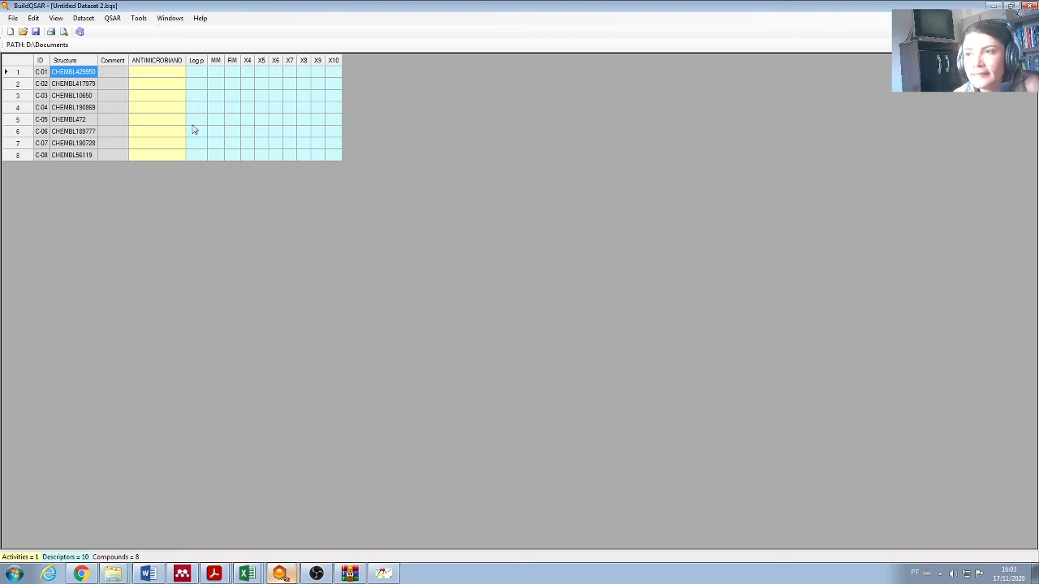
- Enter the Log p values 3, 2, 1 and 7 for compounds C-01 to C-04
click(196, 75)
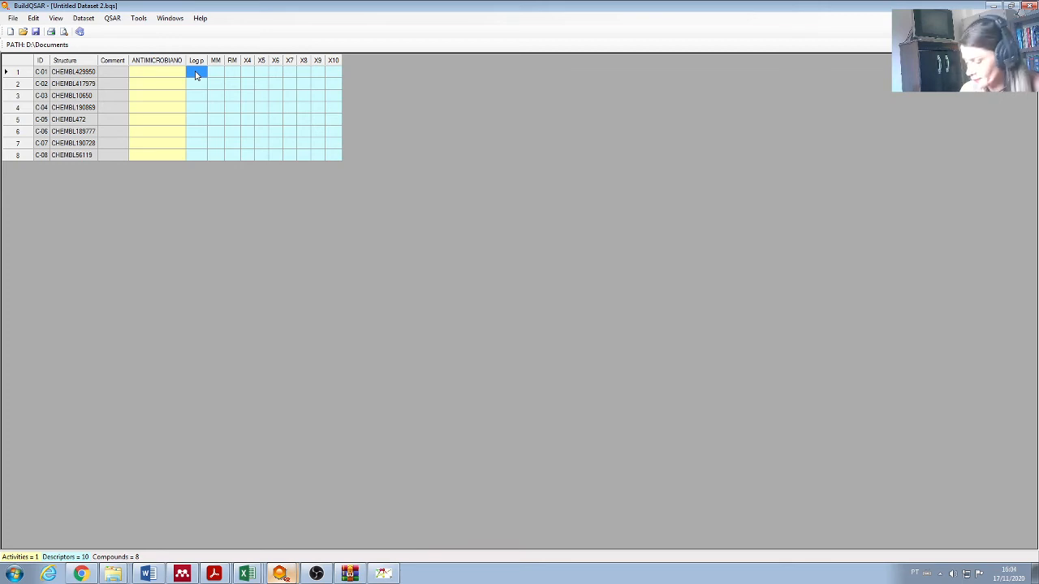
text(3)
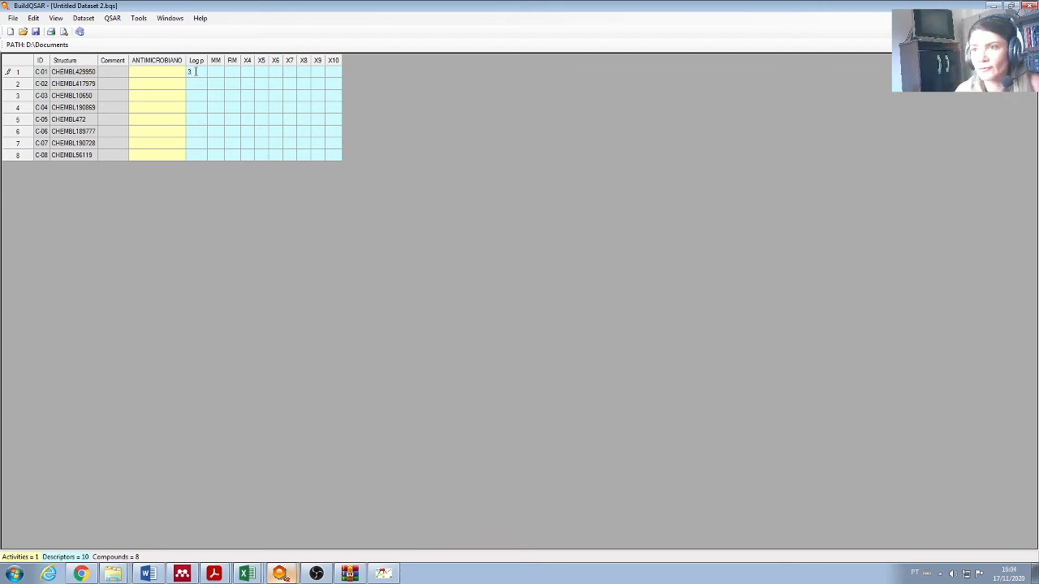
key(Return)
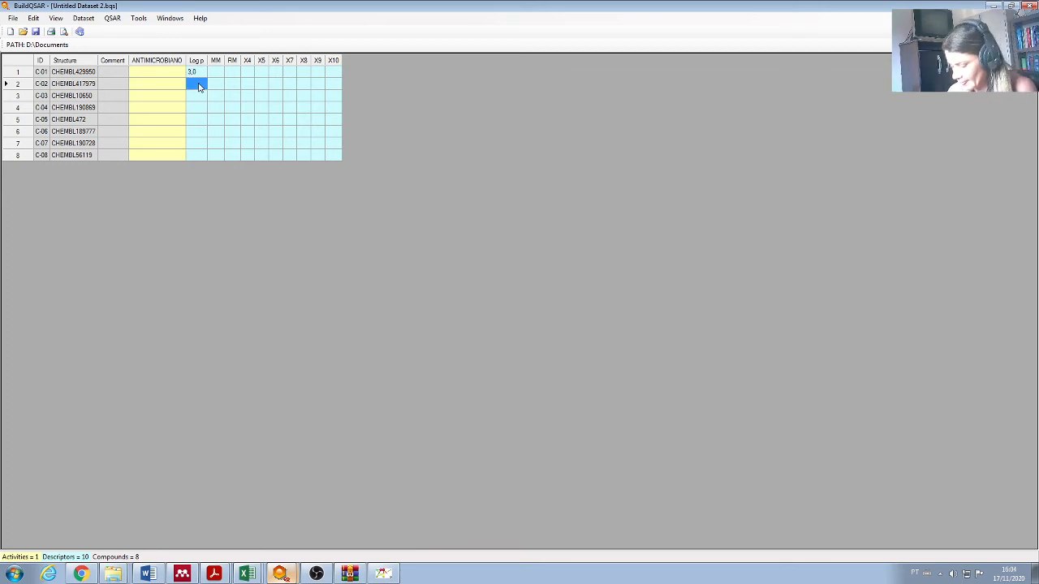
text(2)
key(Return)
text(1)
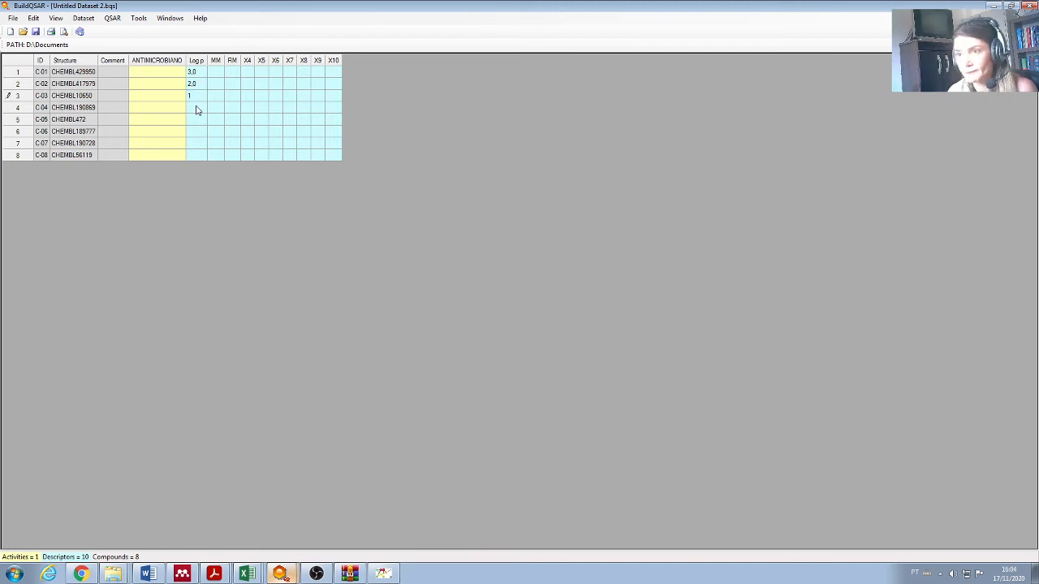
key(Return)
text(1)
key(Return)
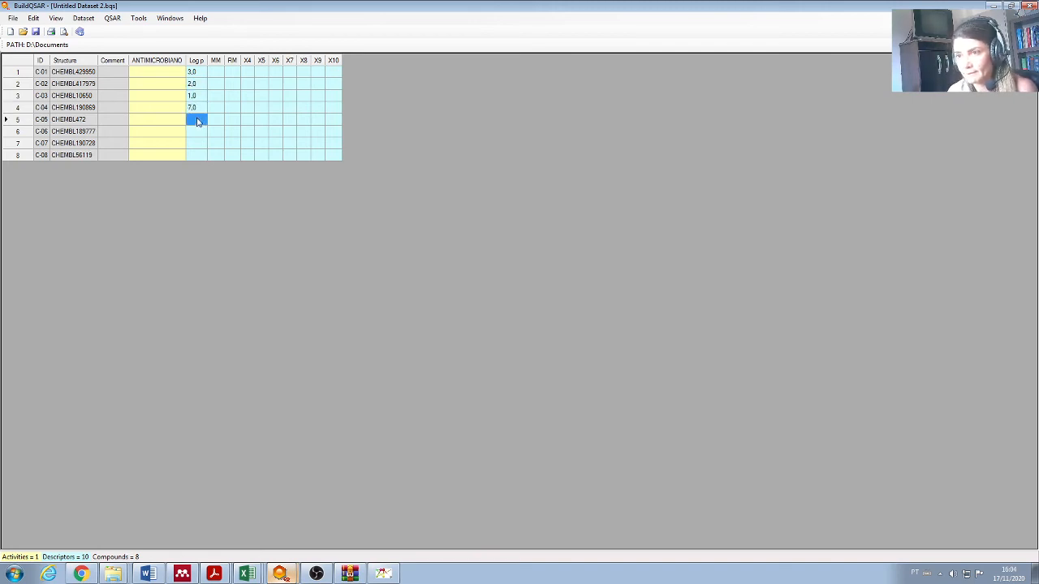
- Enter the Log p values 10, 8, 2 and 1 for compounds C-05 to C-08
text(10)
key(Return)
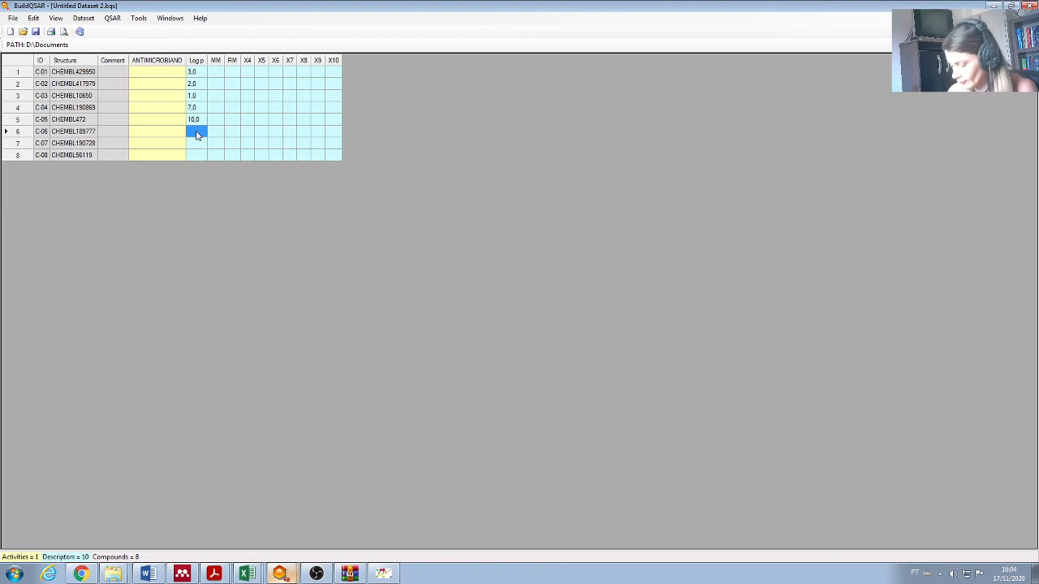
text(8)
click(194, 147)
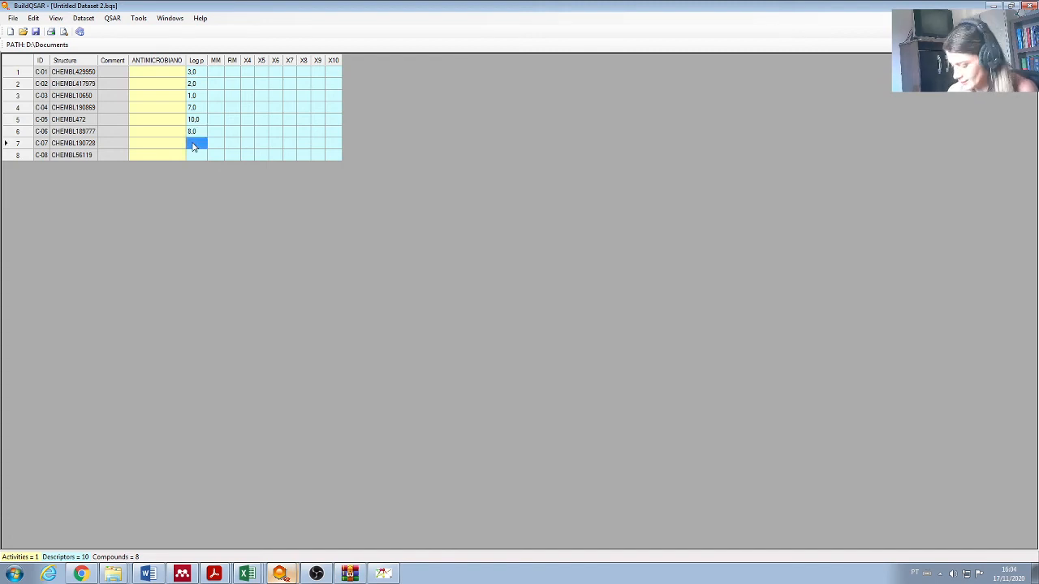
text(2)
click(192, 155)
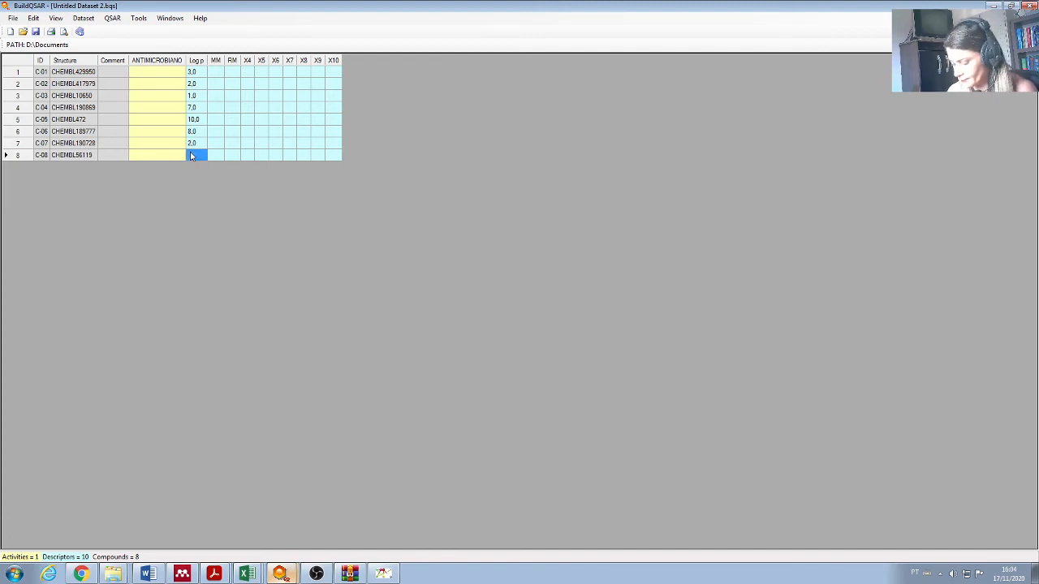
text(1)
click(233, 131)
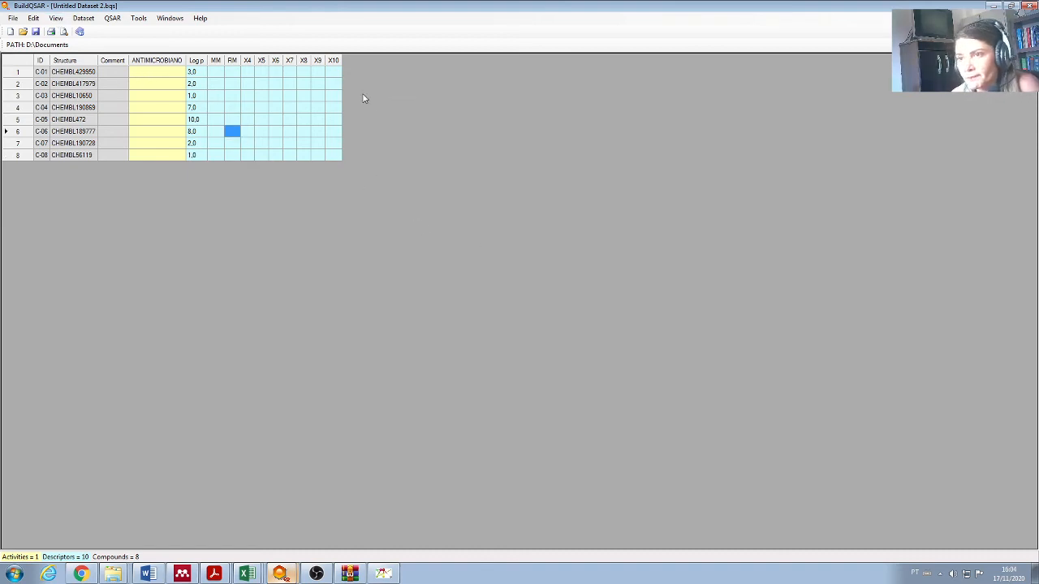
- Switch to the TESTE2 workbook in Excel and copy the nH values in K2:K9
click(247, 573)
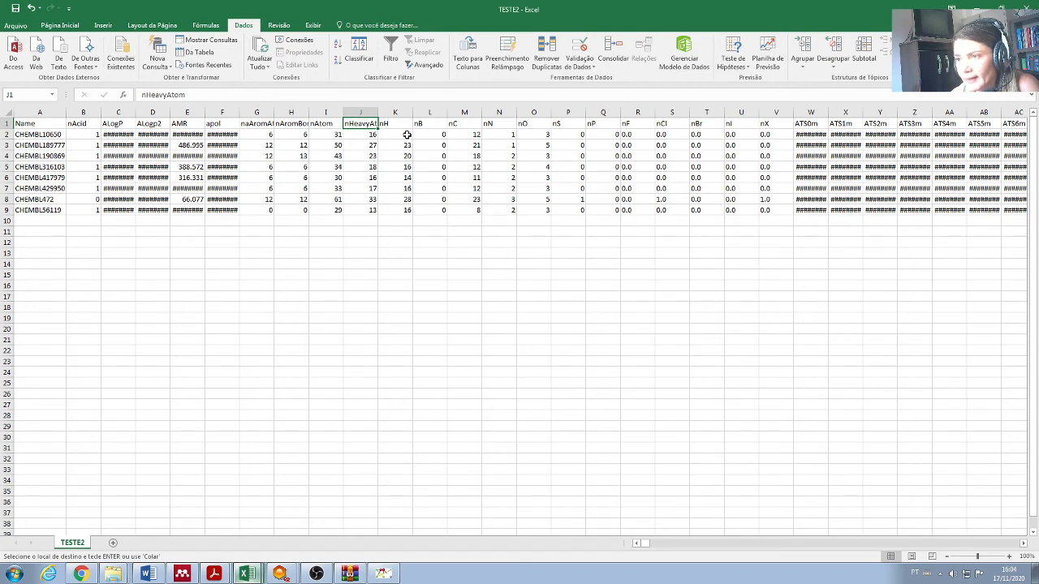
drag(407, 134, 401, 211)
right_click(402, 211)
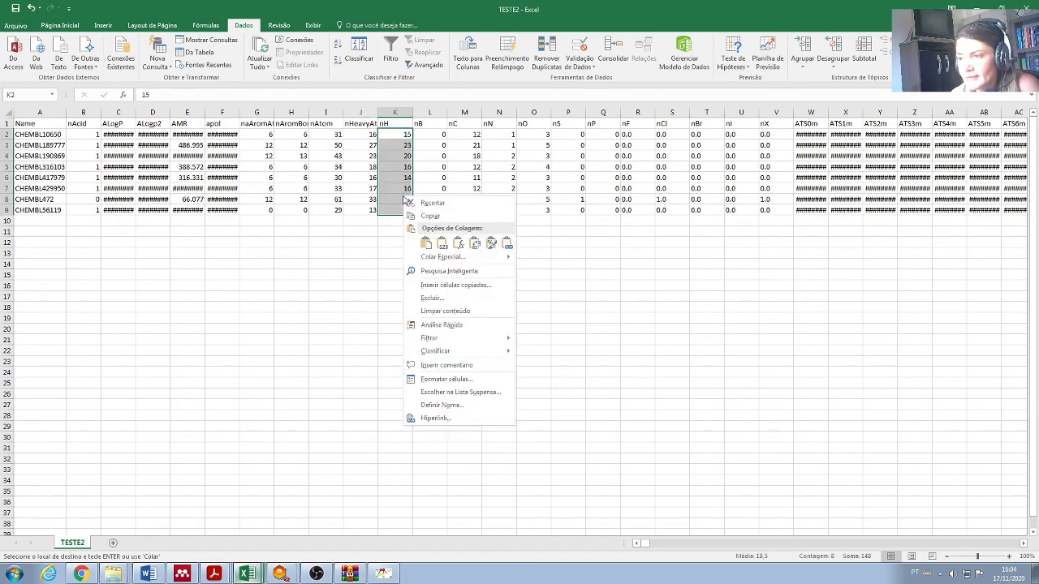
click(414, 214)
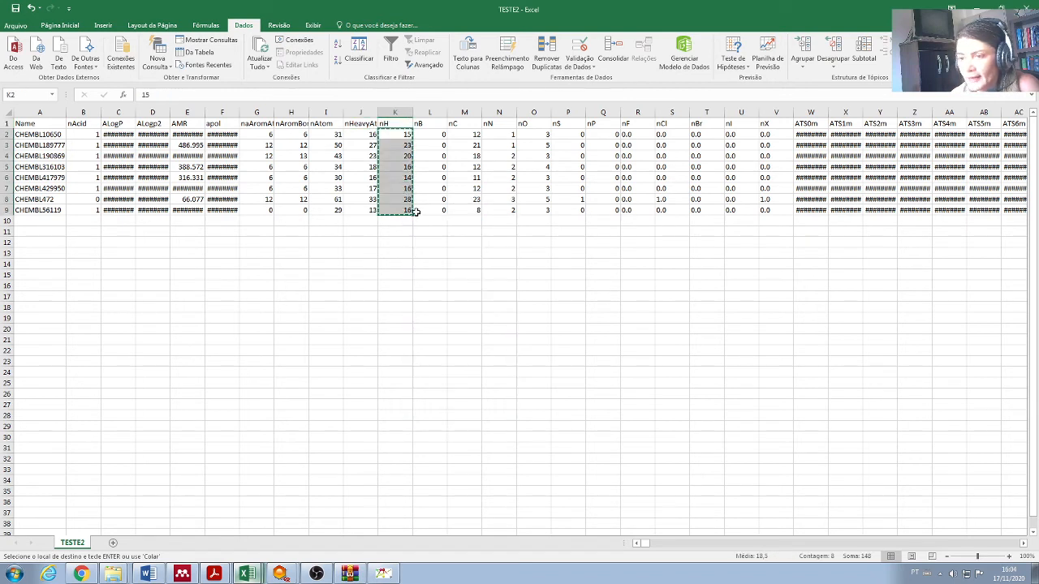
- Switch to BuildQSAR and paste the copied nH values into the MM column, starting at compound C-01
click(279, 574)
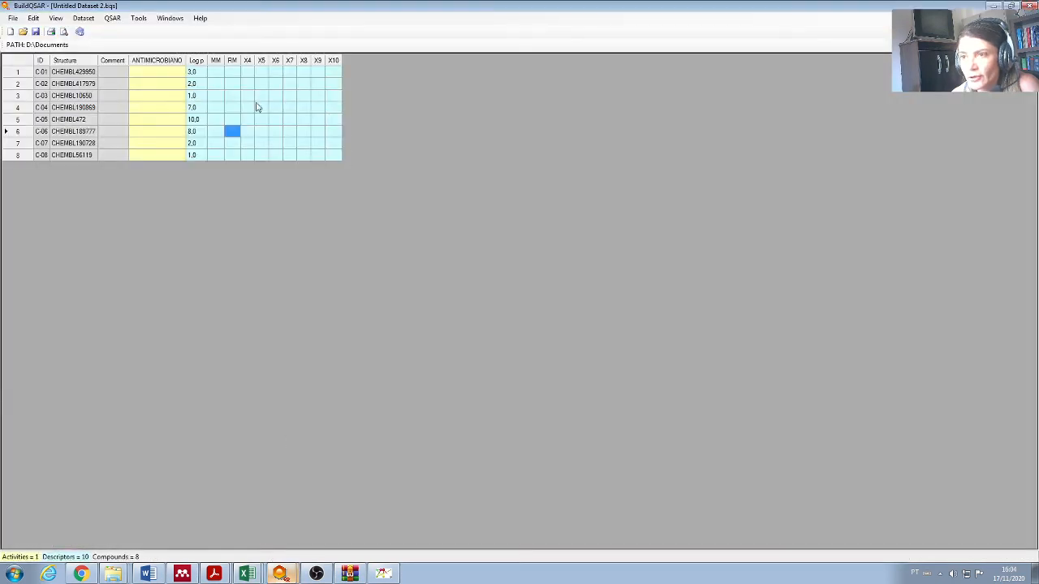
click(217, 73)
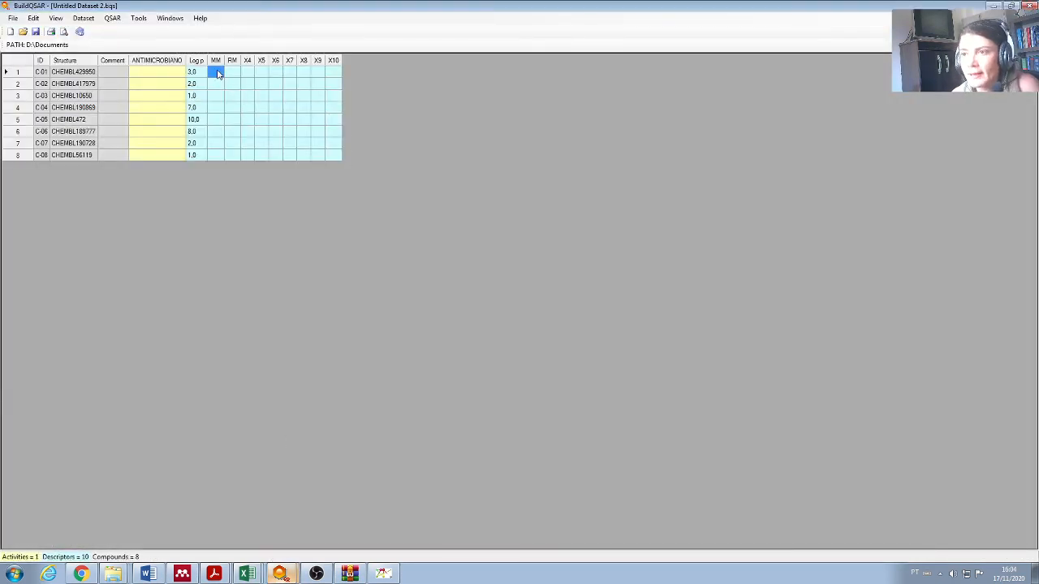
right_click(216, 73)
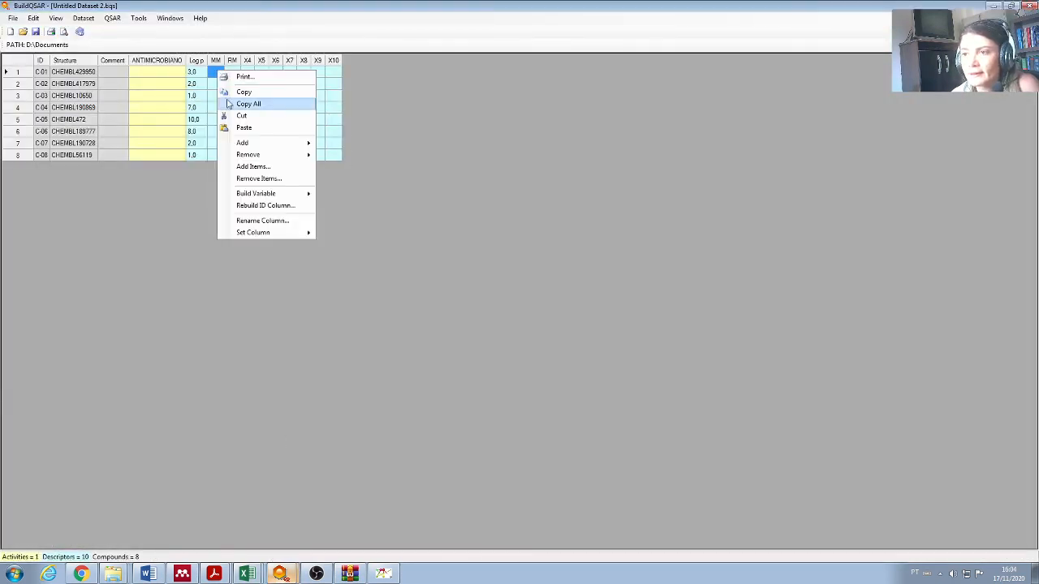
click(244, 128)
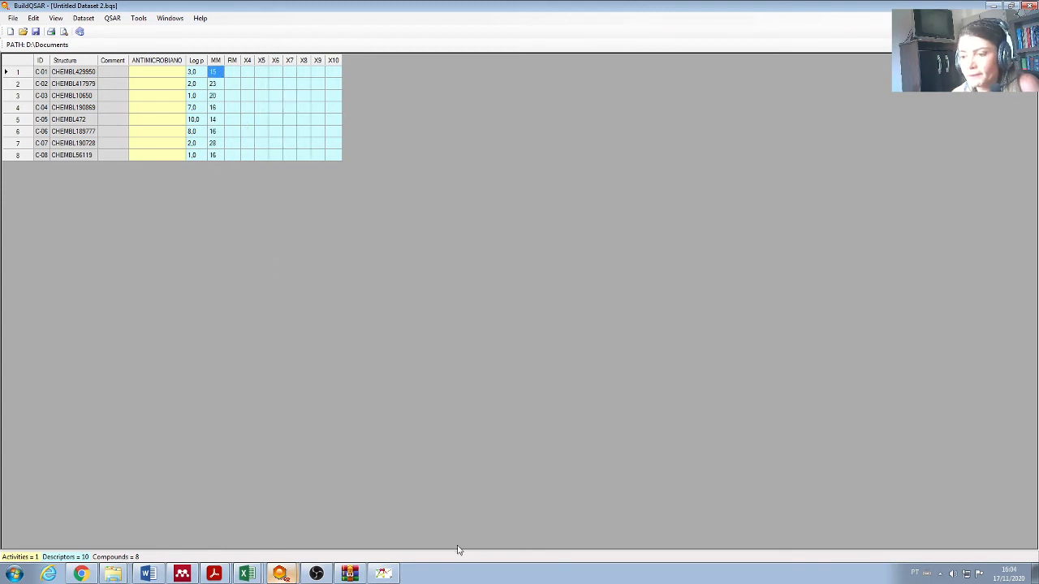
click(284, 536)
- Switch to the TESTE2 workbook in Excel and copy the nAtom values in I2:I9
click(248, 574)
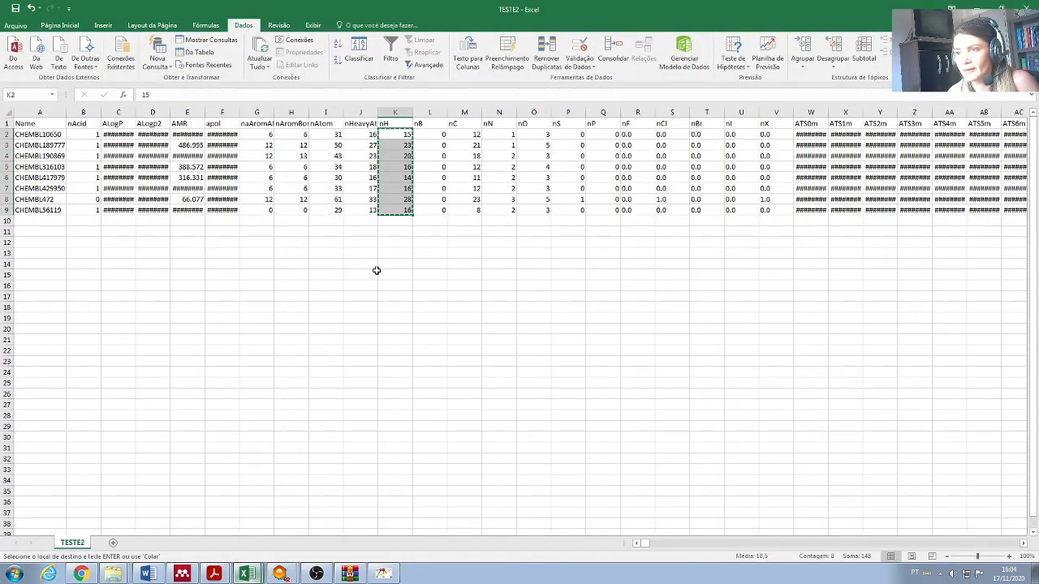
drag(324, 136, 329, 213)
right_click(329, 212)
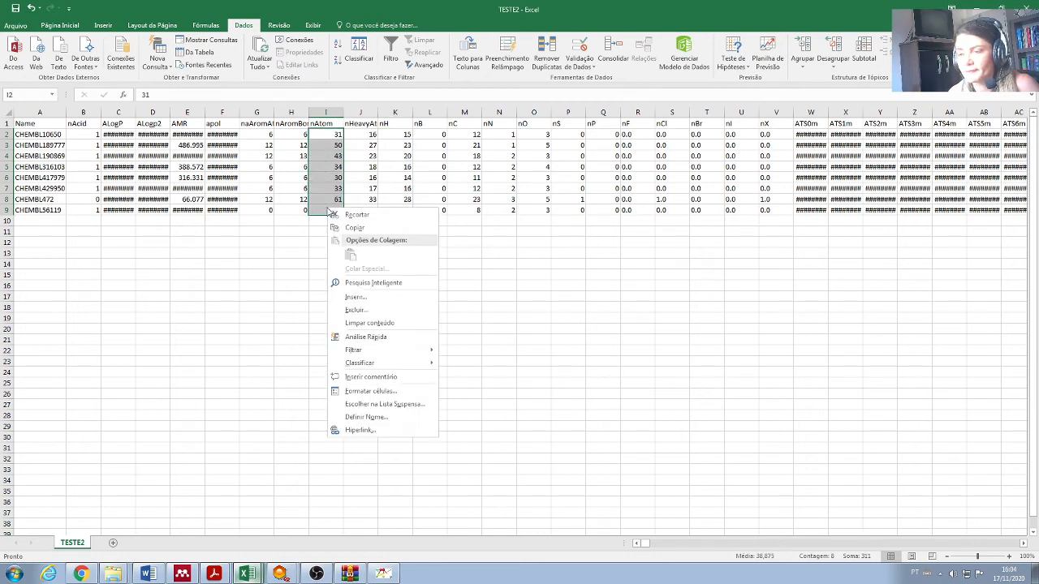
click(349, 228)
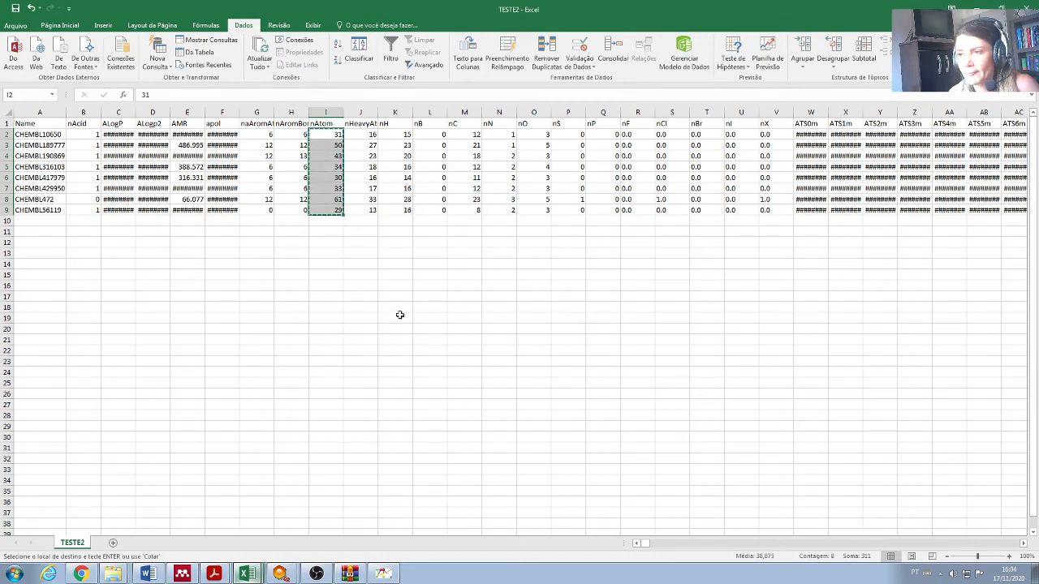
- Copy the descriptor values in G2:K9 of the TESTE2 workbook in Excel, without the header row
drag(264, 135, 404, 204)
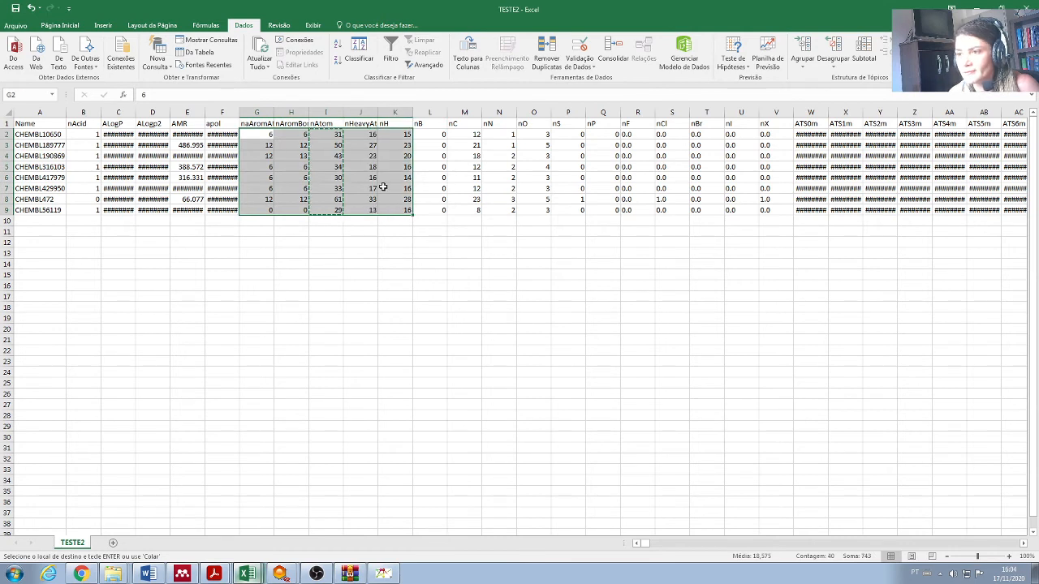
right_click(383, 187)
click(405, 206)
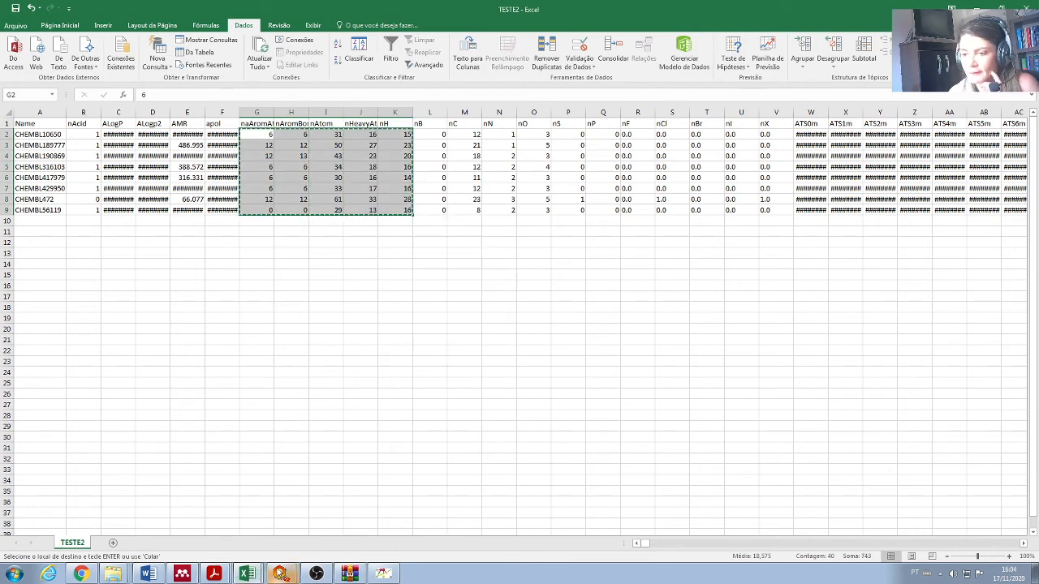
- Switch to BuildQSAR and paste the copied descriptor block into columns RM to X7, starting at compound C-01
click(279, 573)
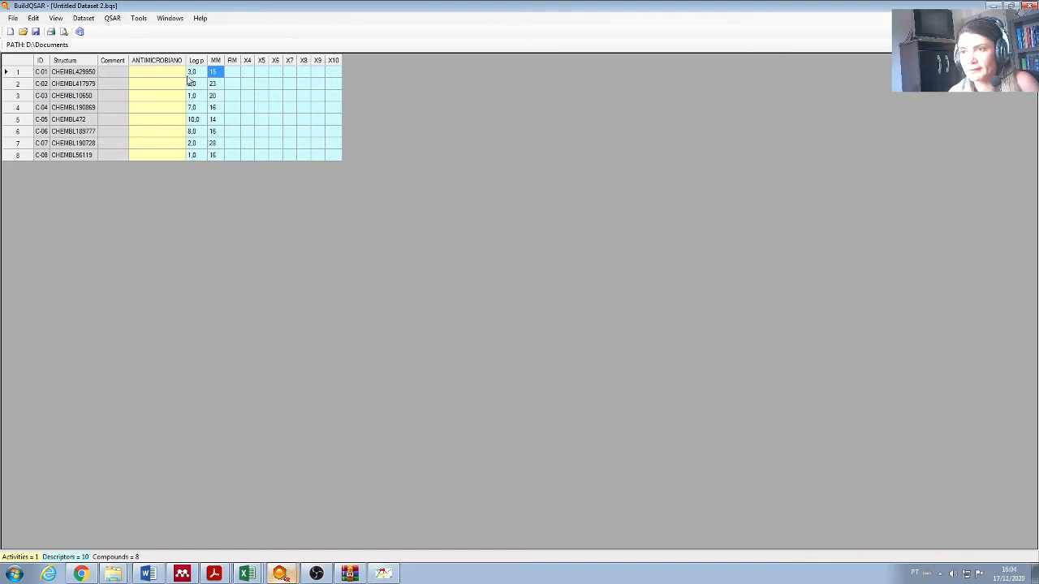
click(202, 74)
click(218, 74)
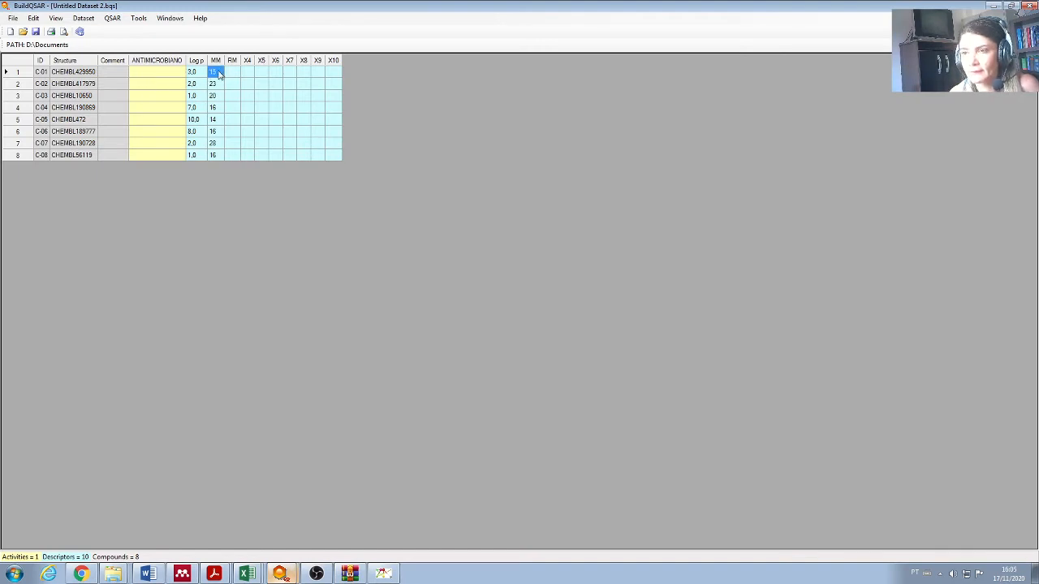
right_click(218, 74)
click(459, 247)
click(234, 73)
right_click(233, 73)
click(259, 128)
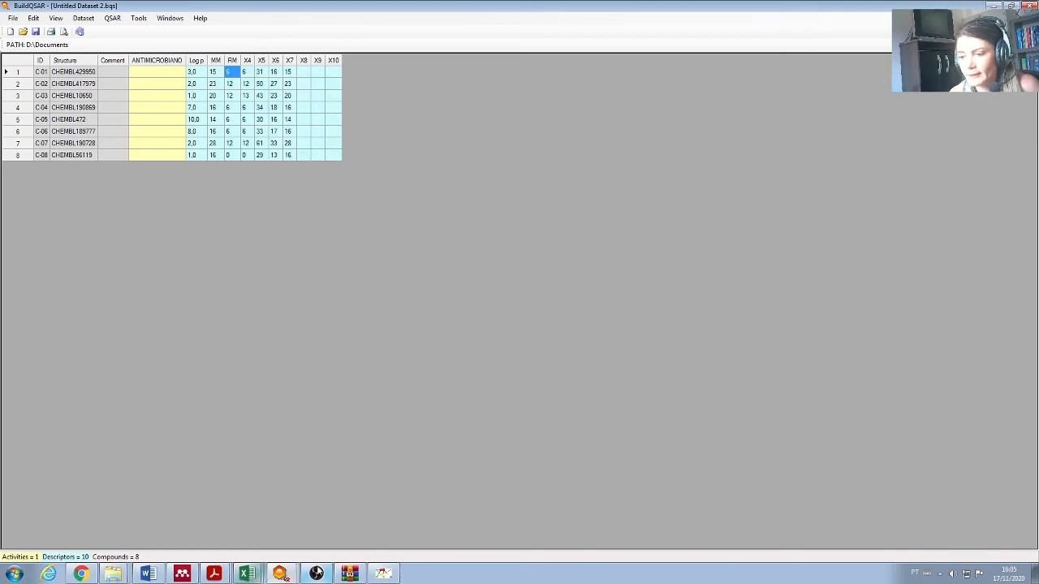
- Switch to the TESTE2 workbook in Excel and copy the nBonds, nBonds2 and nBondsS values in QY2:RA9
click(246, 572)
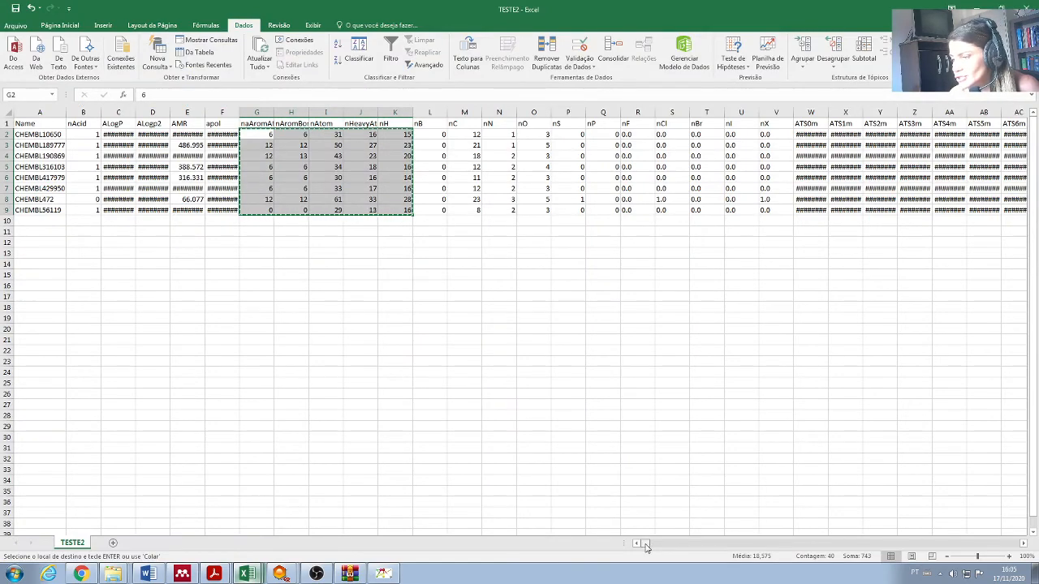
drag(647, 542, 763, 535)
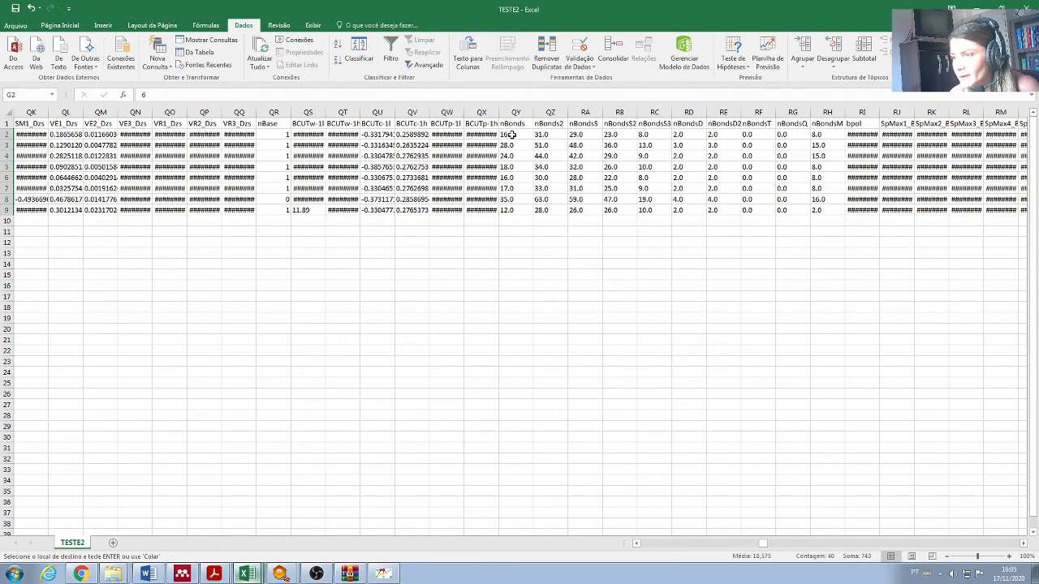
drag(512, 135, 581, 210)
right_click(581, 209)
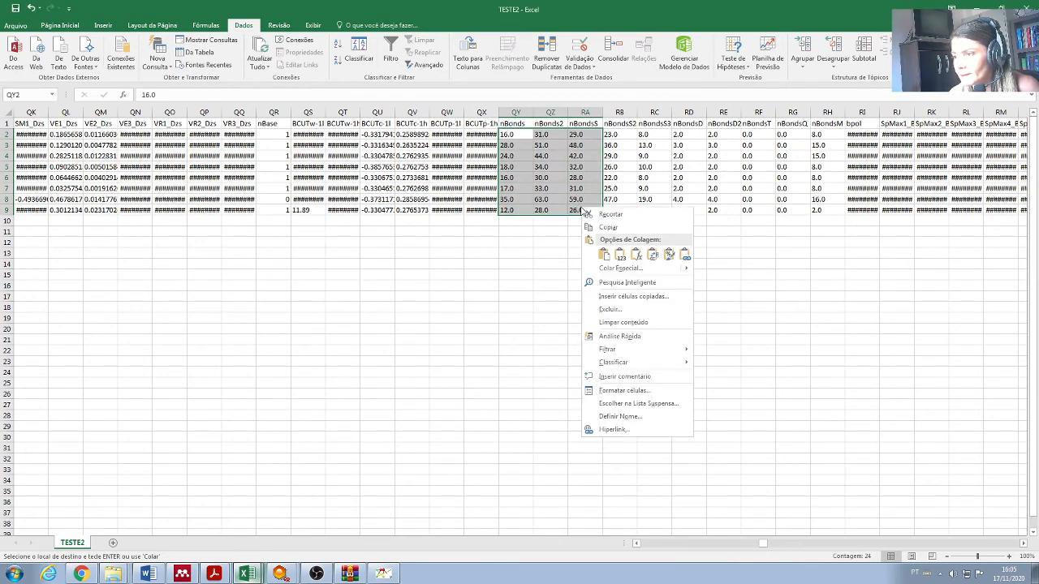
click(609, 227)
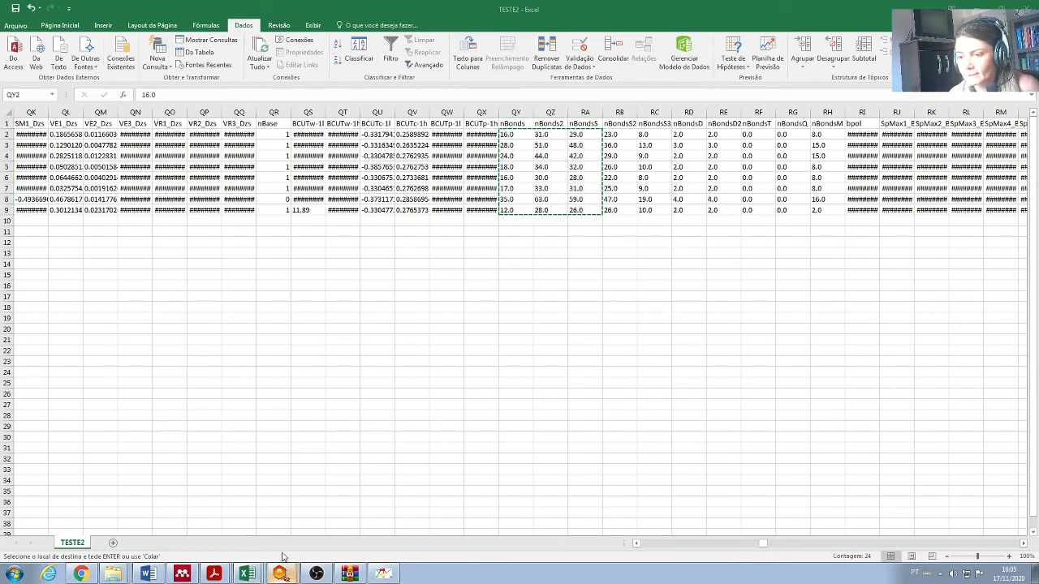
- Switch to BuildQSAR and paste the copied bond counts into columns X8 to X10, starting at compound C-01
click(280, 573)
click(305, 72)
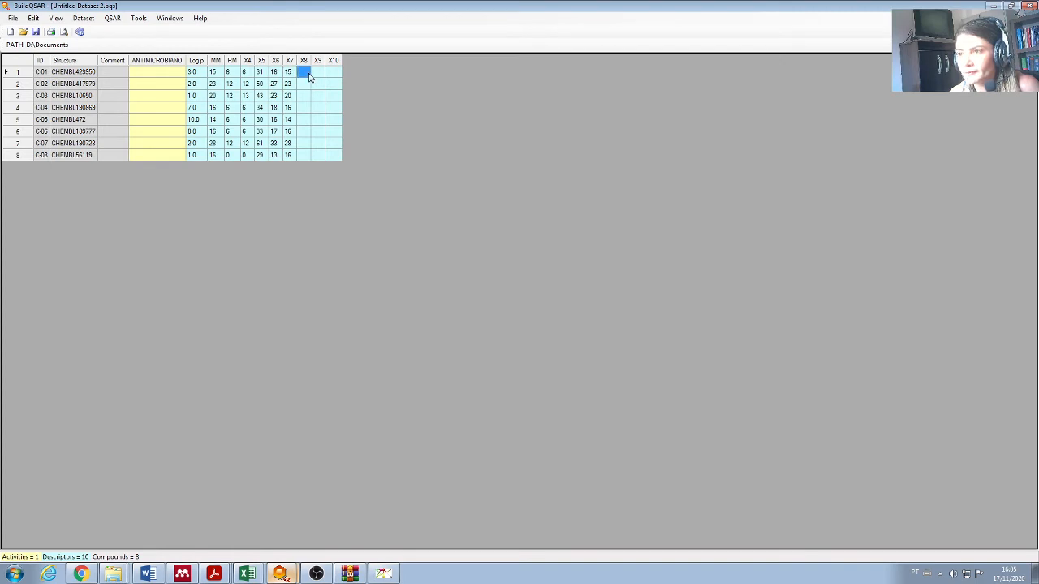
right_click(306, 73)
click(335, 132)
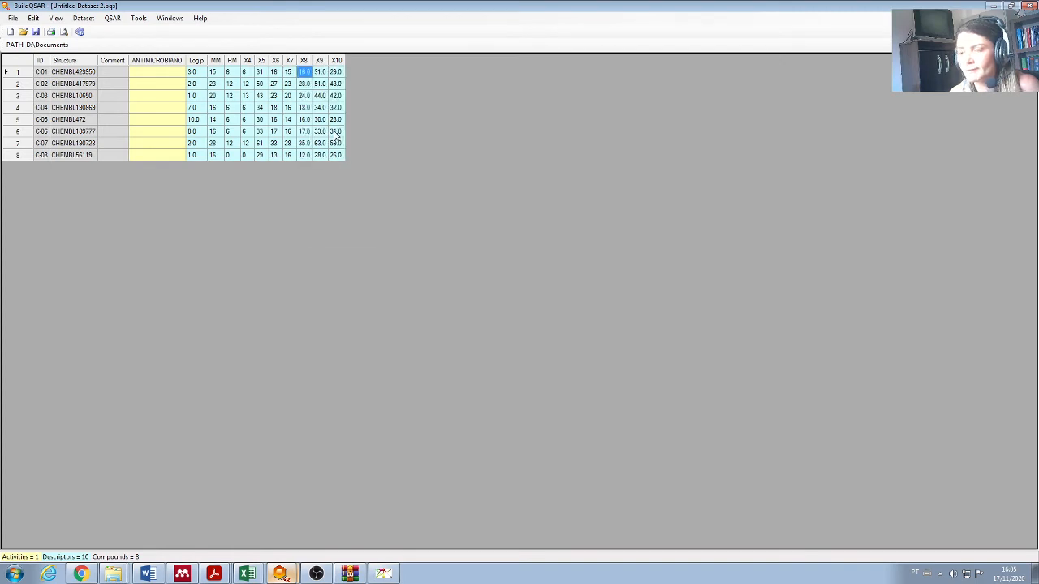
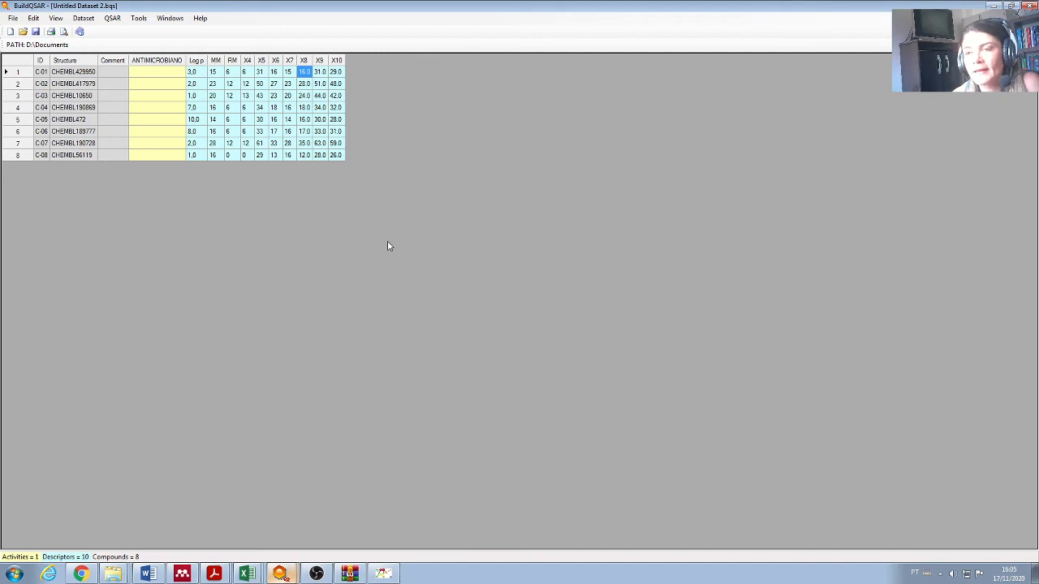
- Start an MLR model for the ANTIMICROBIANO activity, look through the model types and keep Linear
click(113, 19)
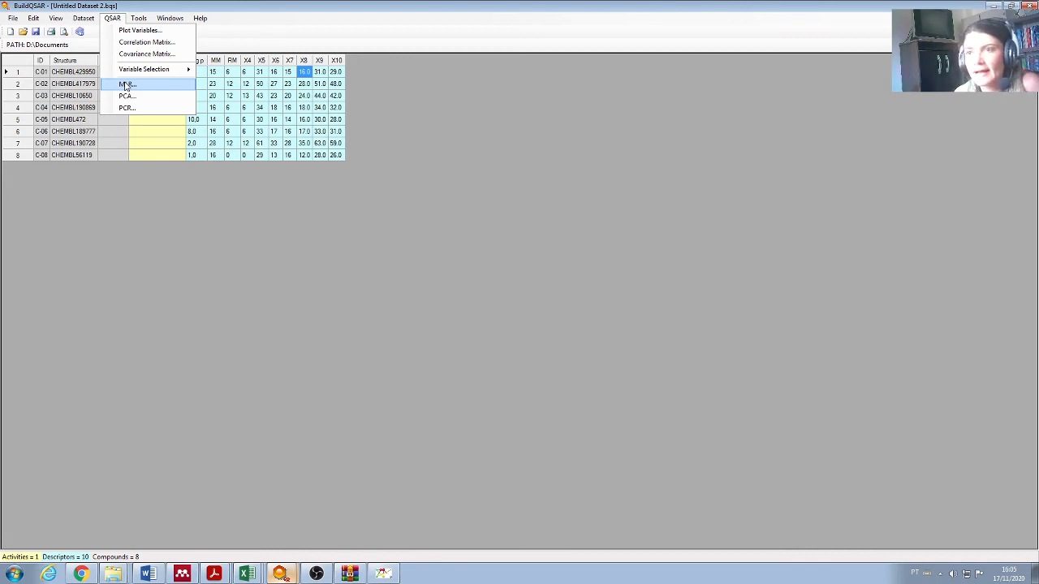
click(126, 85)
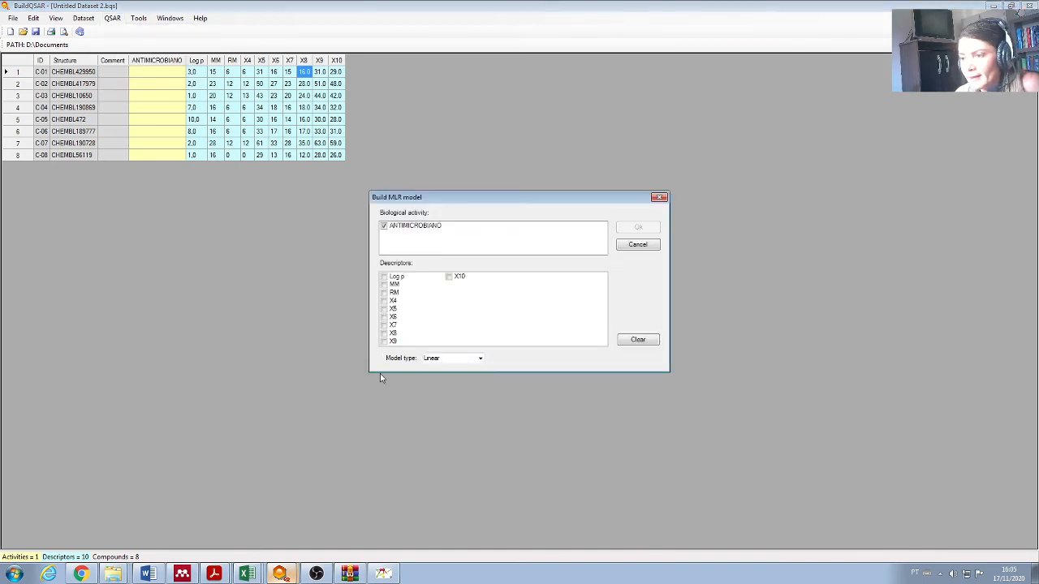
click(480, 359)
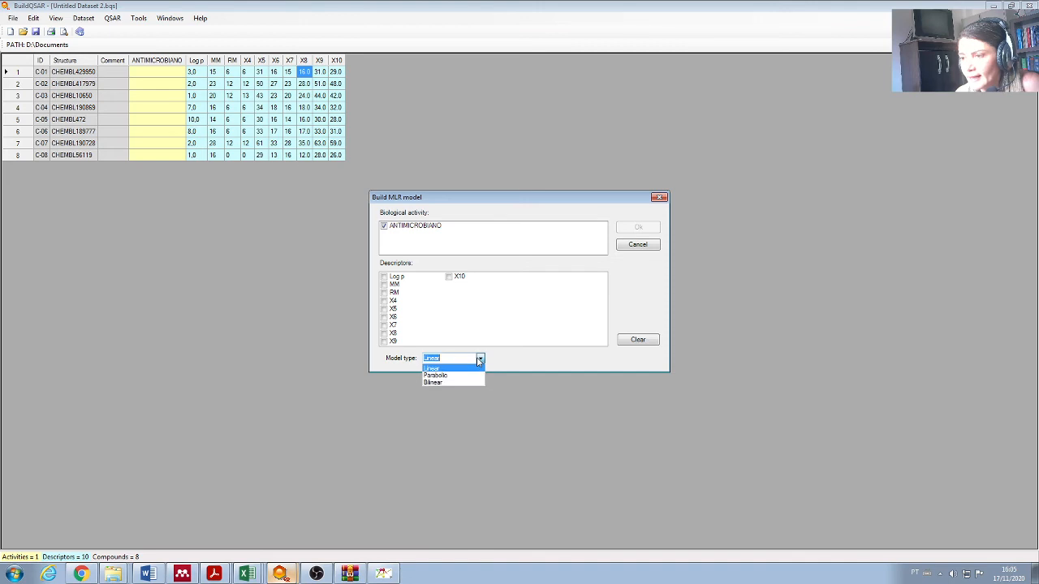
click(479, 361)
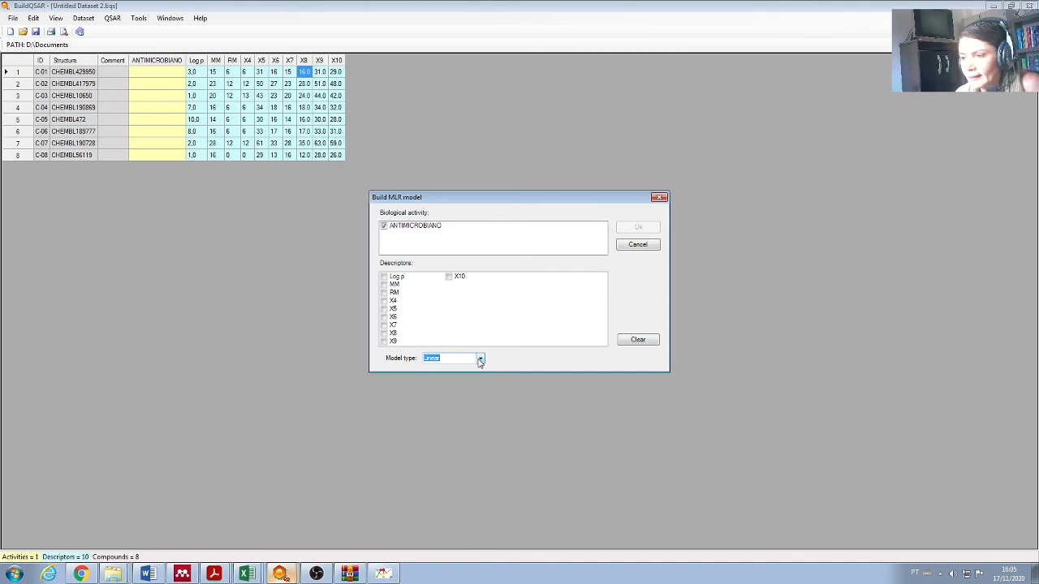
- Include the descriptors Log p, MM, RM, X4, X5 and X6 and try to build the linear MLR model
click(384, 278)
click(383, 285)
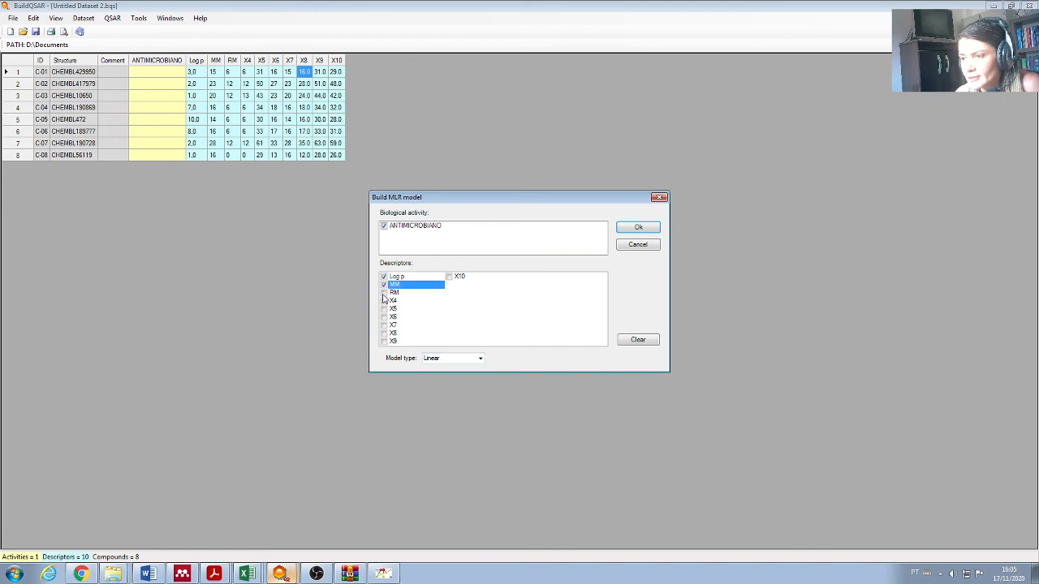
click(383, 293)
click(383, 301)
click(384, 309)
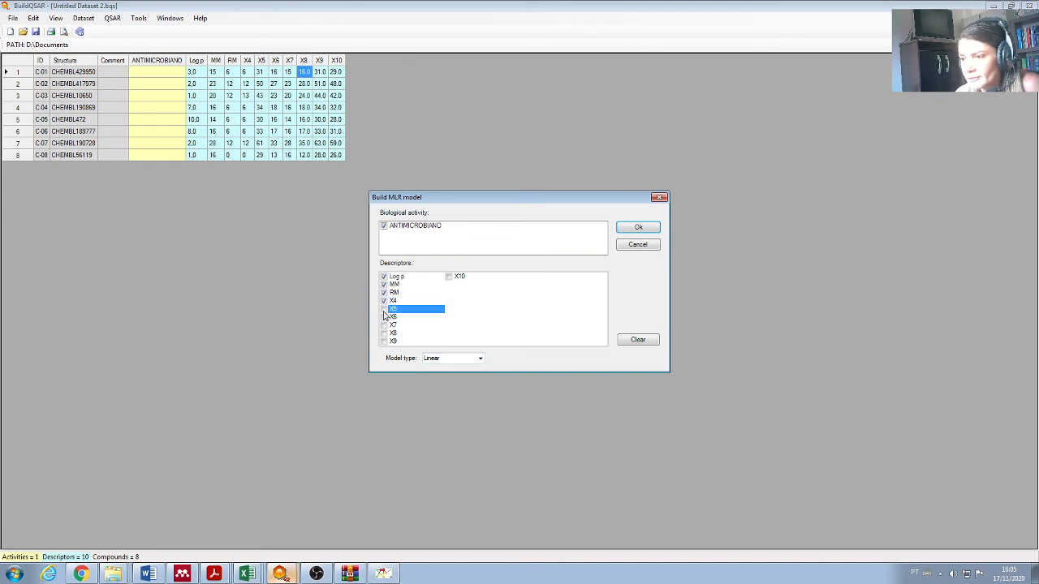
click(383, 317)
click(383, 334)
click(383, 326)
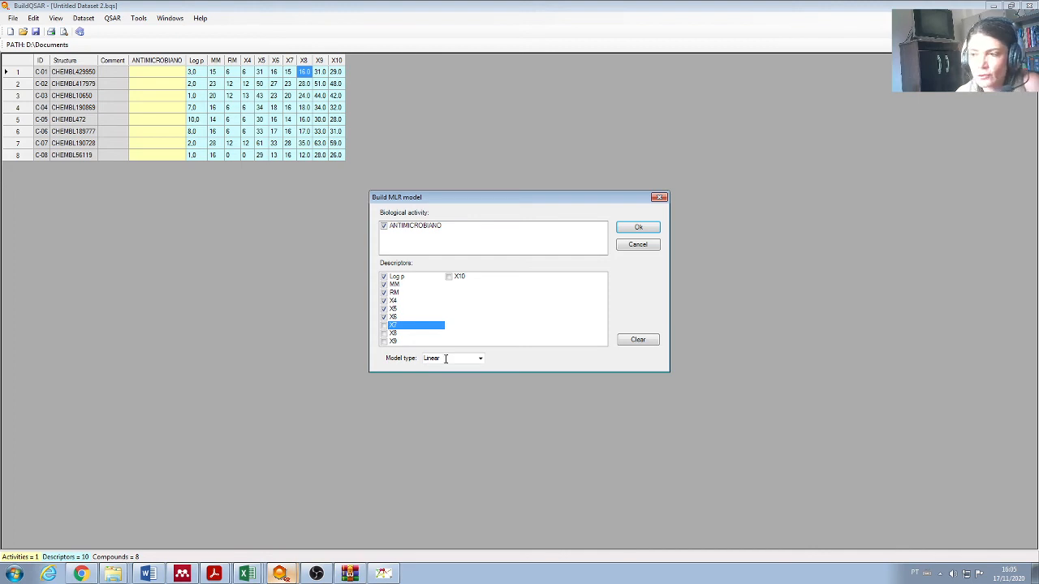
click(633, 229)
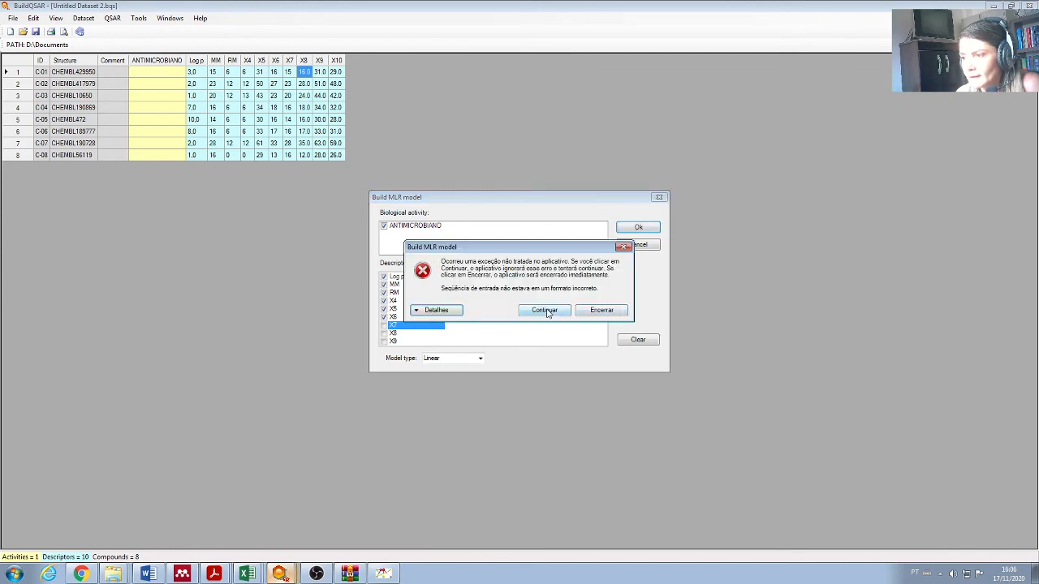
click(547, 313)
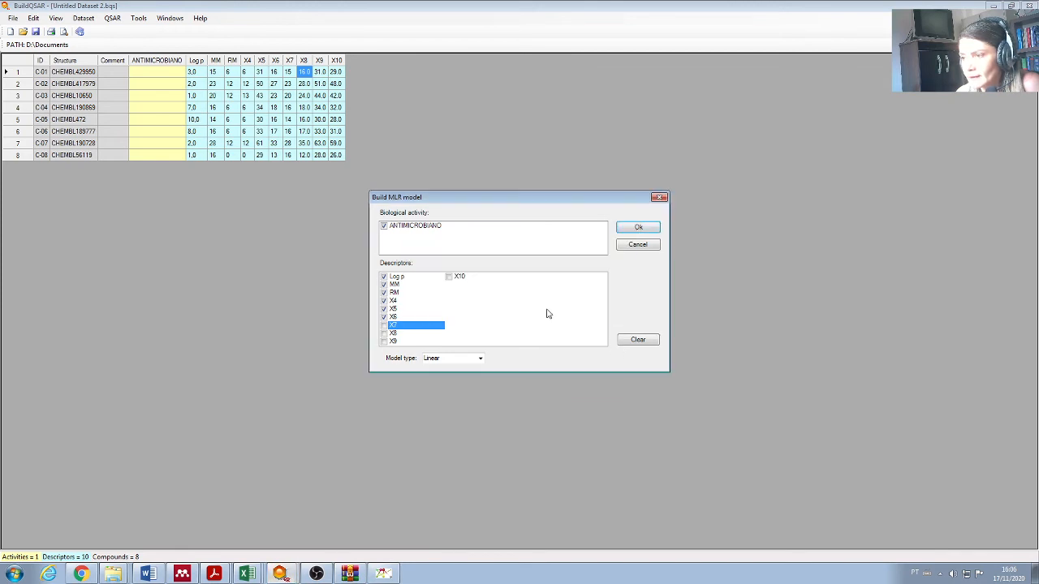
- Exclude descriptor X6 from the MLR model and try to build it again
click(384, 316)
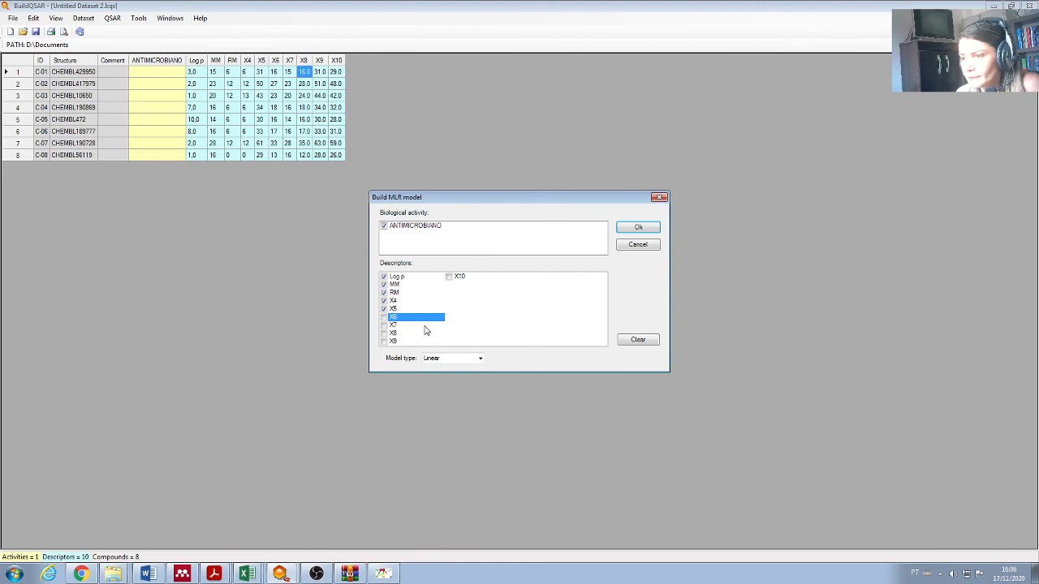
click(630, 226)
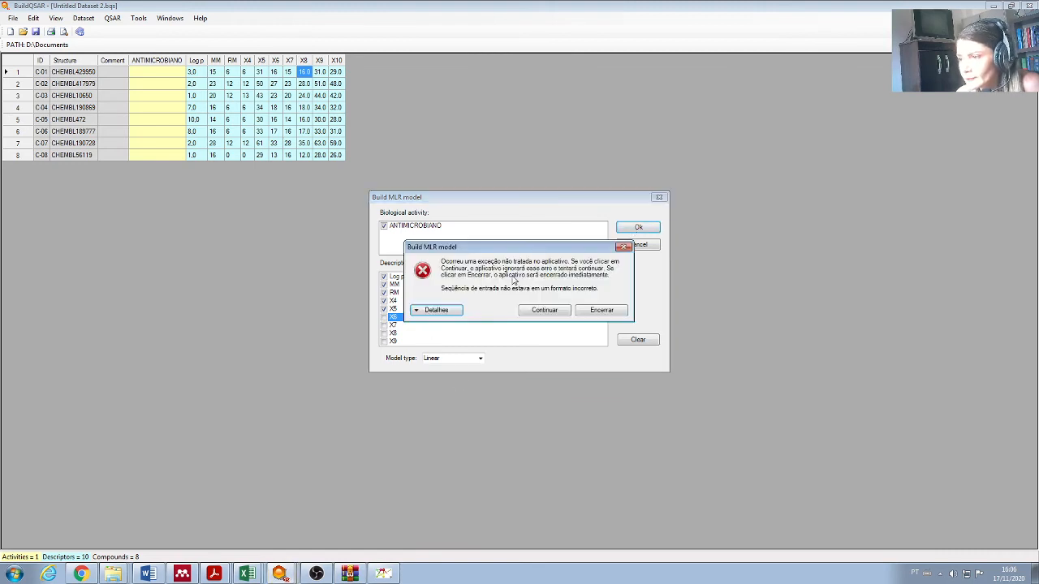
click(555, 313)
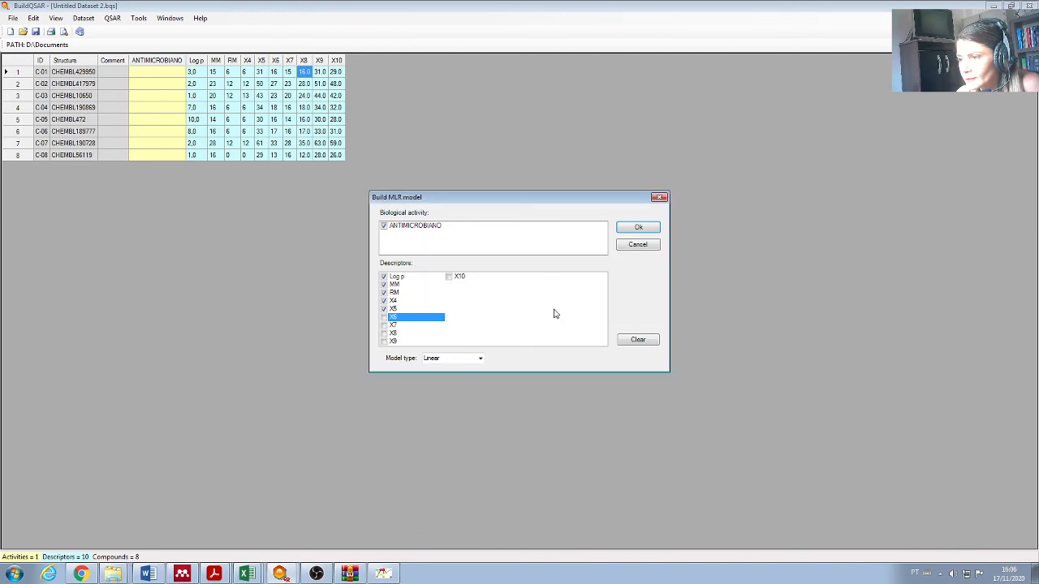
- Exclude descriptor X5 from the MLR model and try to build it with the remaining descriptors
click(384, 309)
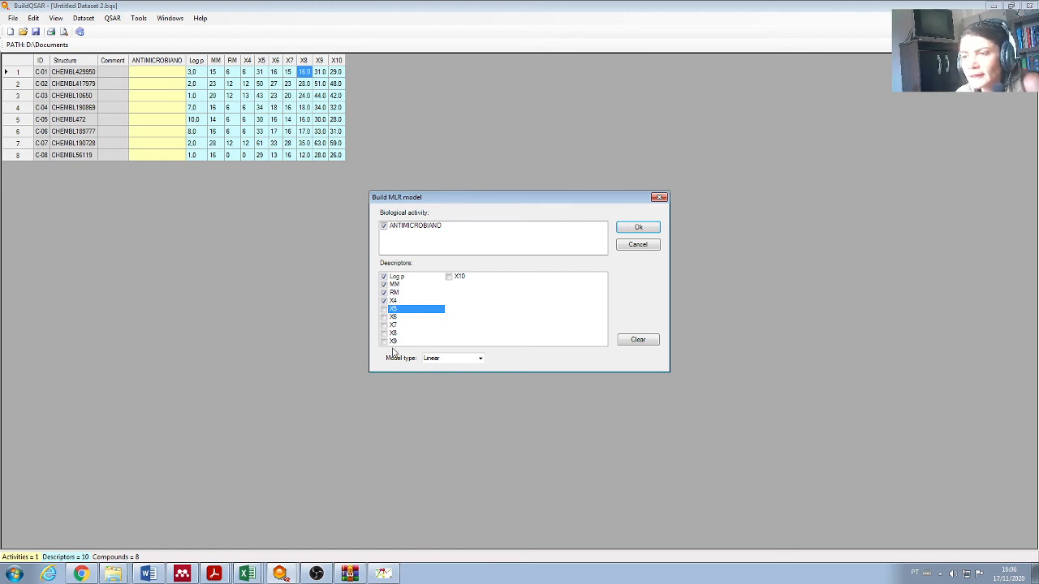
click(641, 229)
click(550, 313)
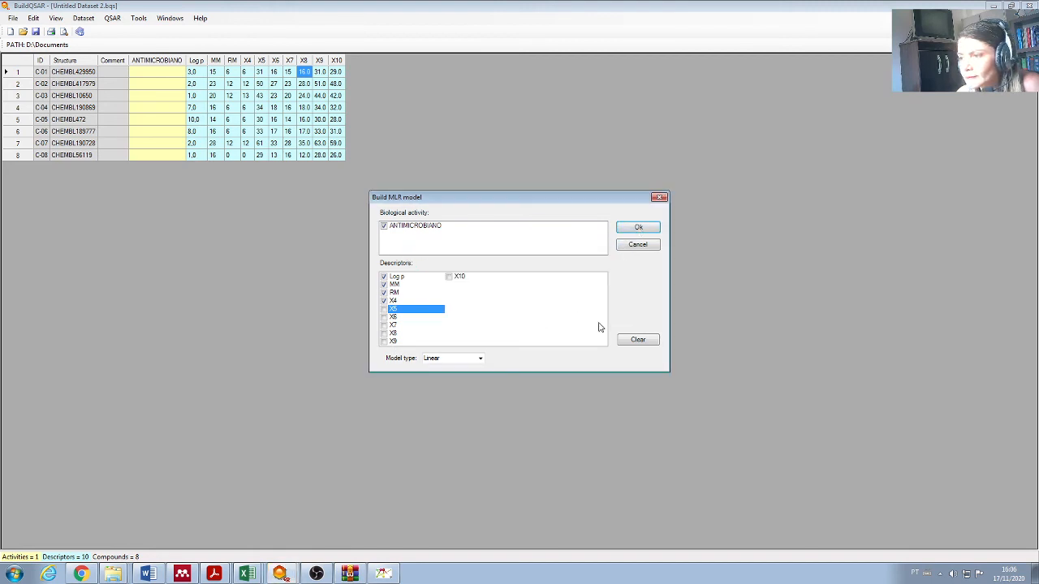
- Clear the descriptor selection, include only RM and MM, and try to build the linear MLR model
click(638, 340)
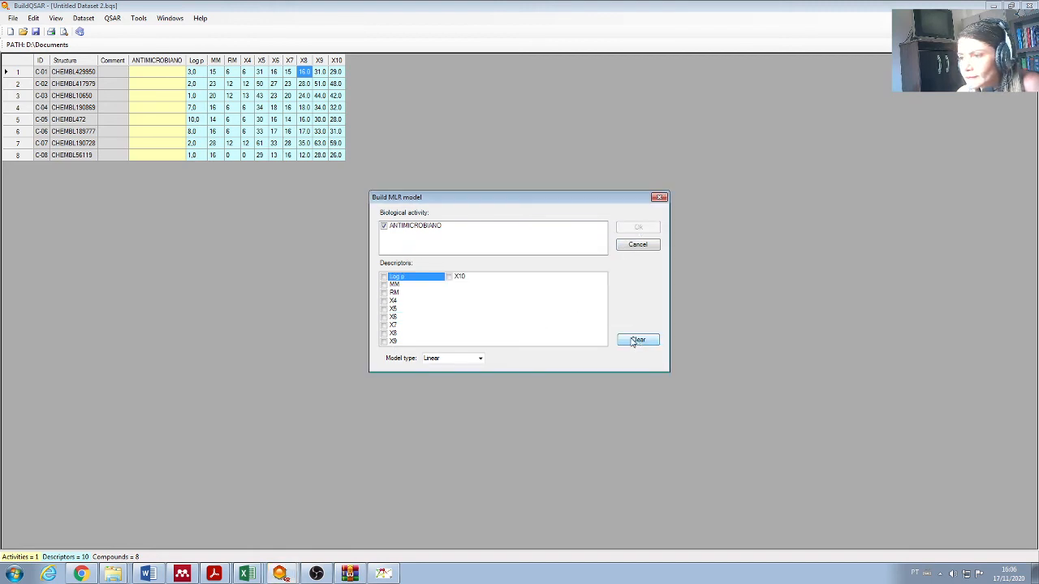
click(384, 292)
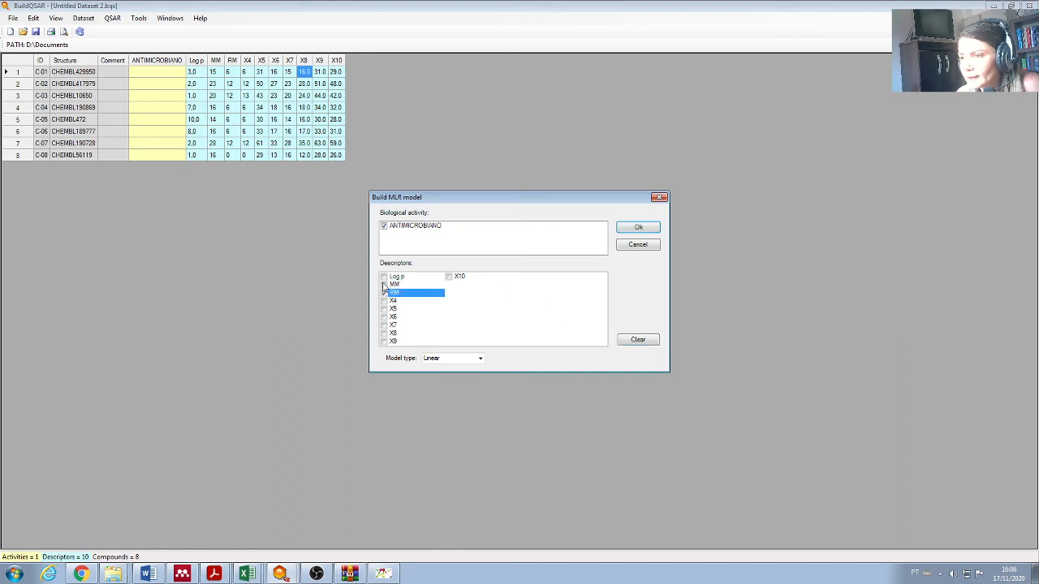
click(383, 284)
click(638, 227)
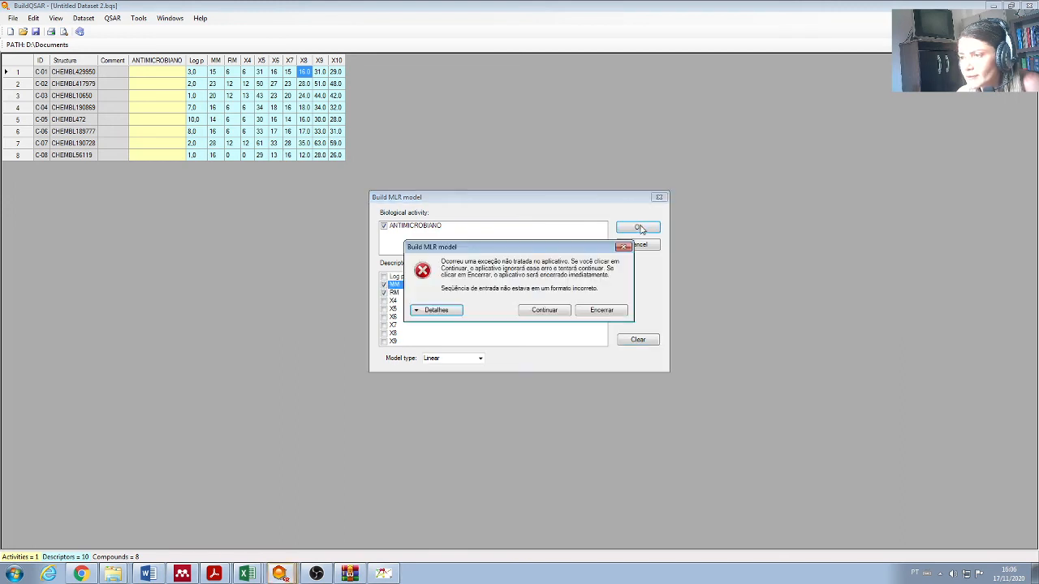
click(540, 313)
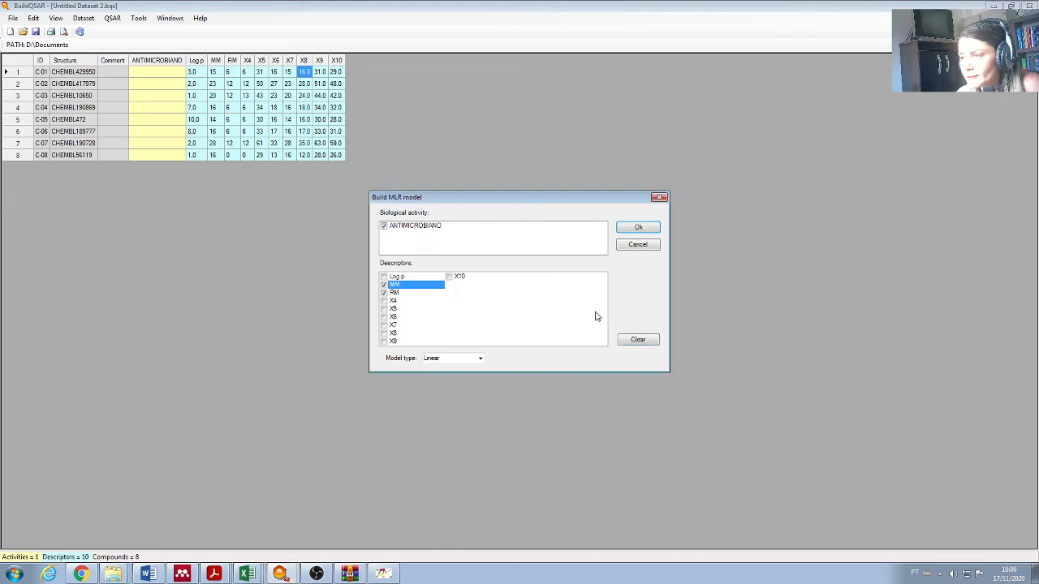
- Add descriptor X9 to the MLR model and try to build it again
click(384, 341)
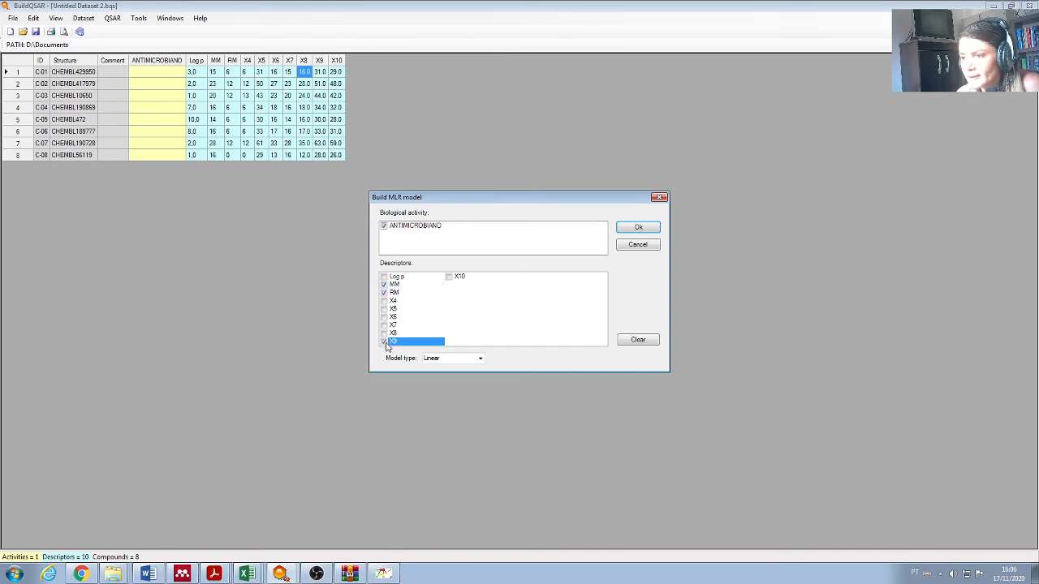
click(638, 228)
click(540, 312)
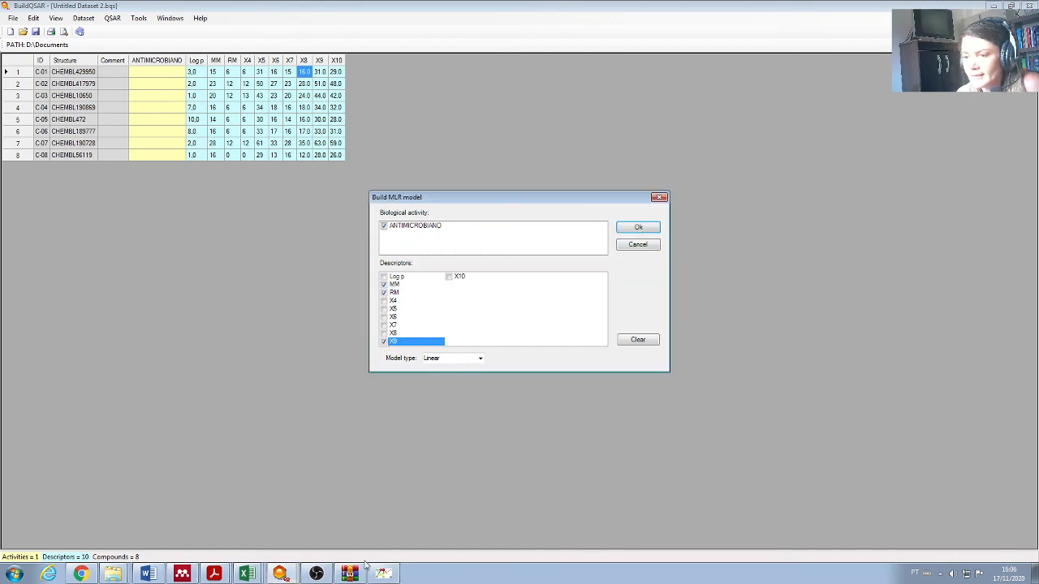
- Close the MLR model setup for Untitled Dataset 2 and switch to Untitled Dataset 1
click(283, 574)
click(276, 539)
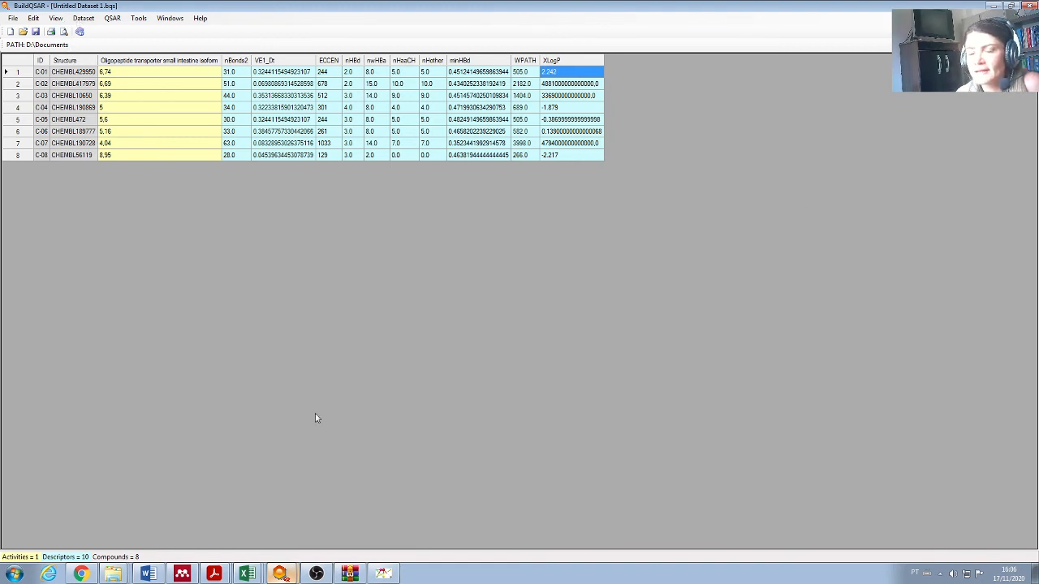
click(283, 554)
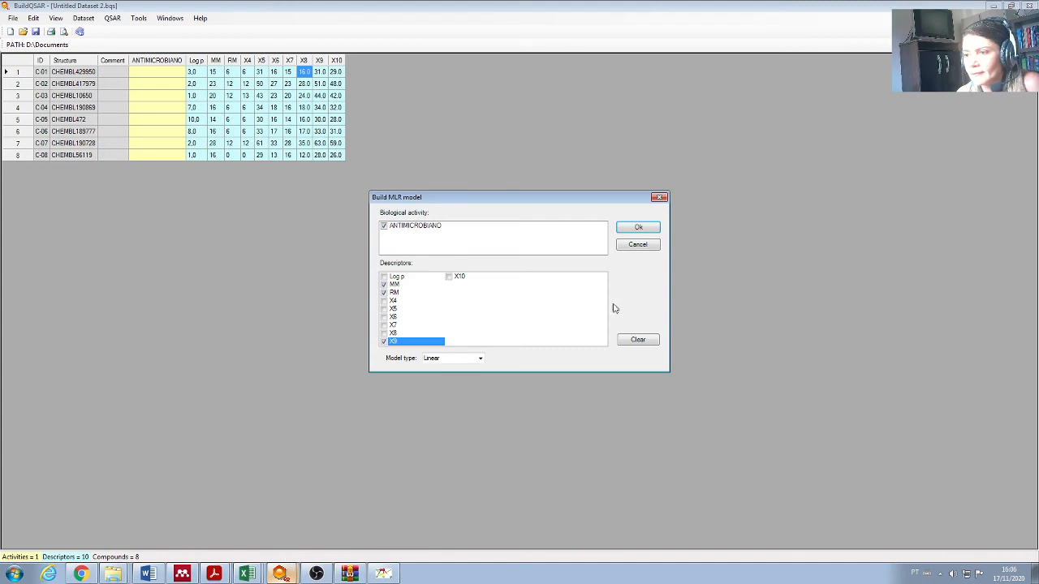
click(660, 198)
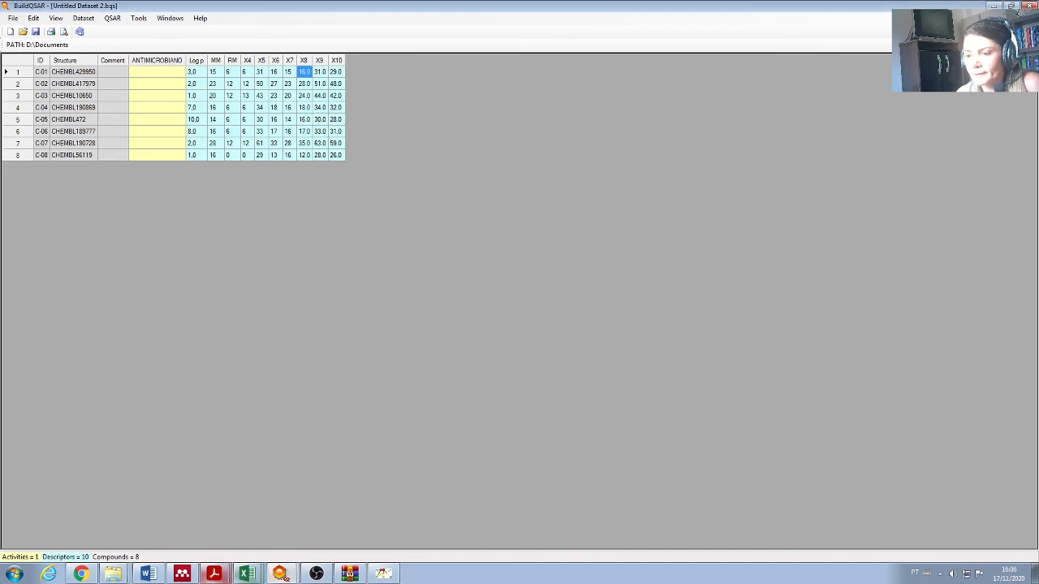
click(279, 542)
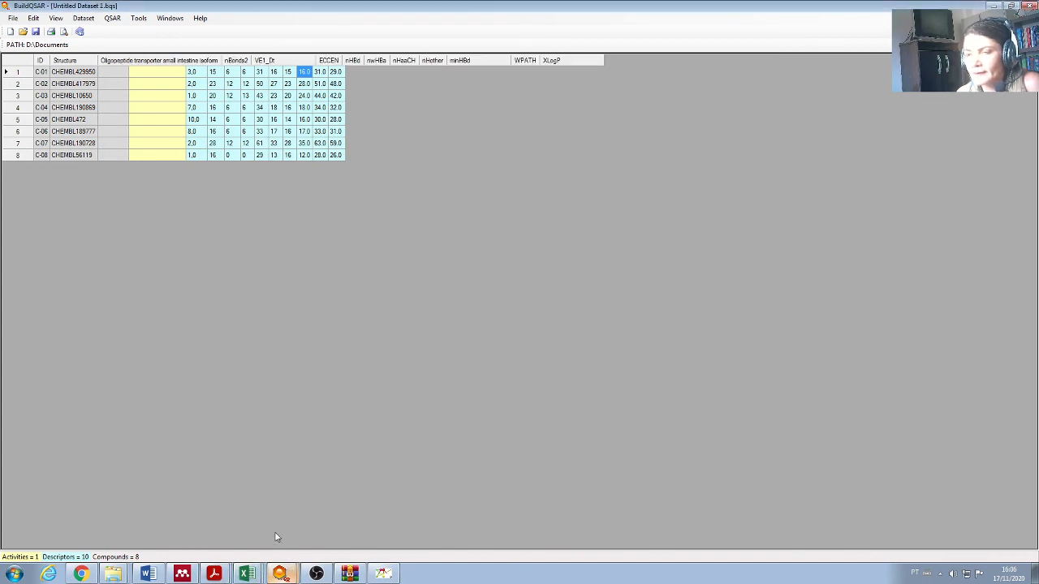
- Build a linear MLR model for the oligopeptide transporter activity with descriptors nBonds2, ECCEN, nHBd, nHaaCH and nHother
click(86, 17)
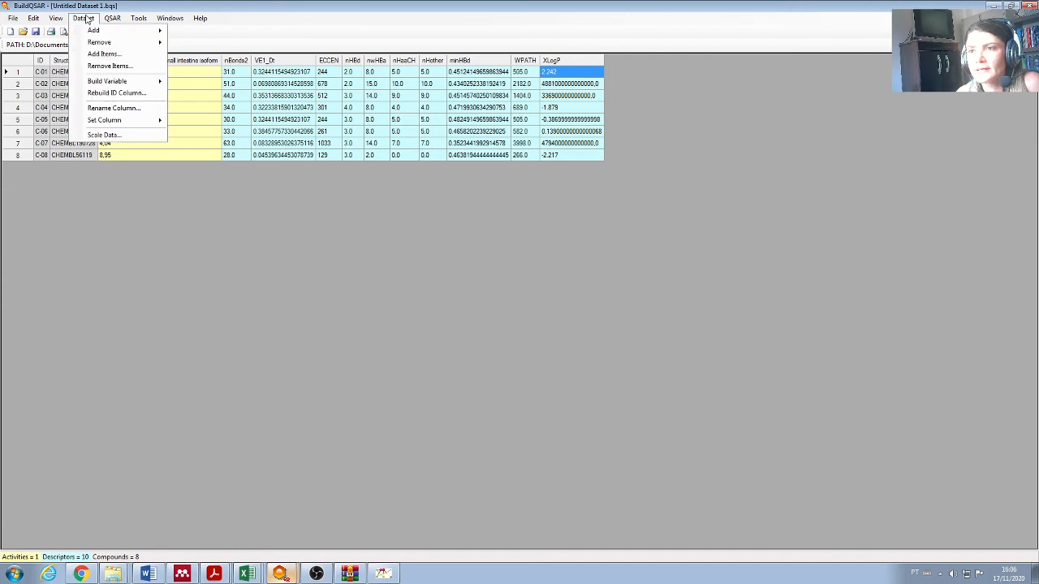
mouse_move(126, 19)
click(126, 84)
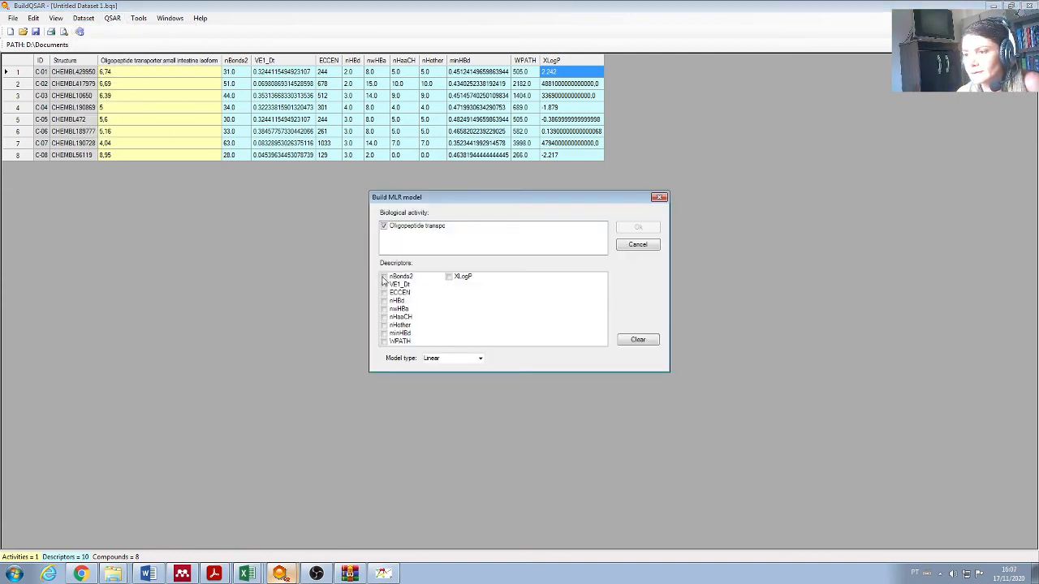
click(384, 276)
click(384, 292)
click(384, 301)
click(383, 317)
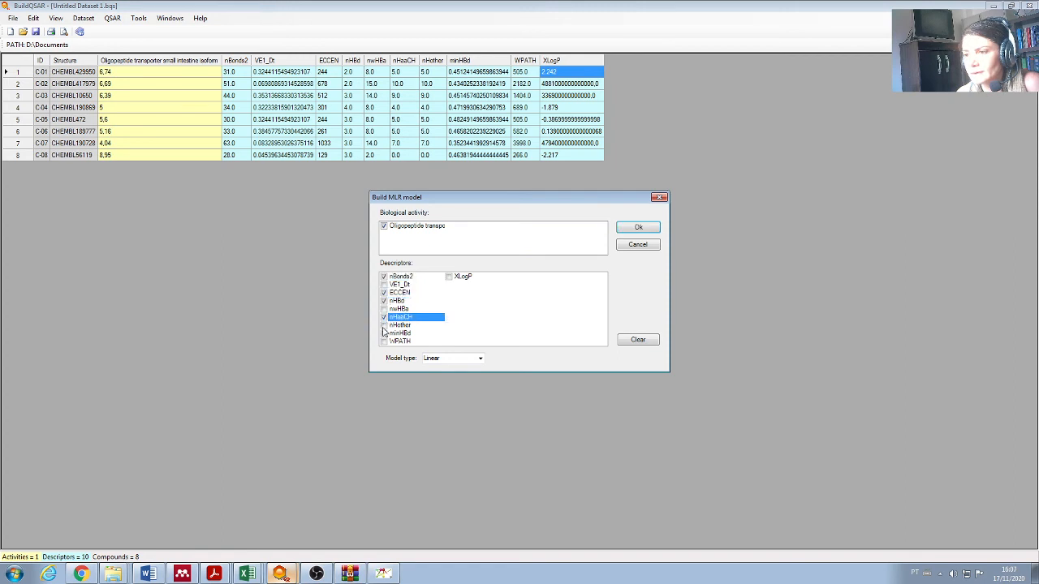
click(383, 324)
click(653, 231)
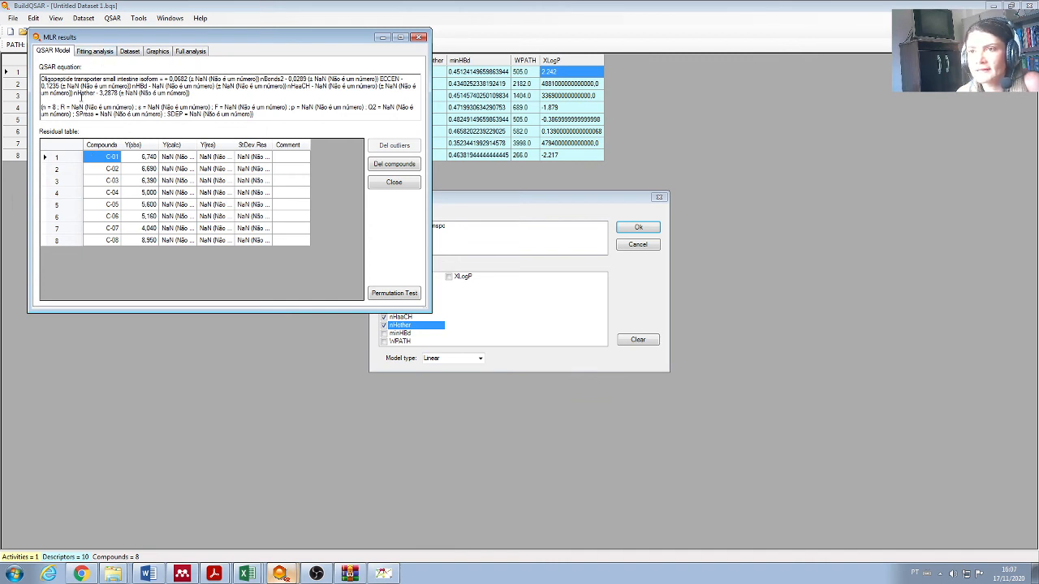
- Review the MLR model's fitting analysis, dataset, graphics, full analysis and equation, and close the results
click(95, 54)
click(125, 52)
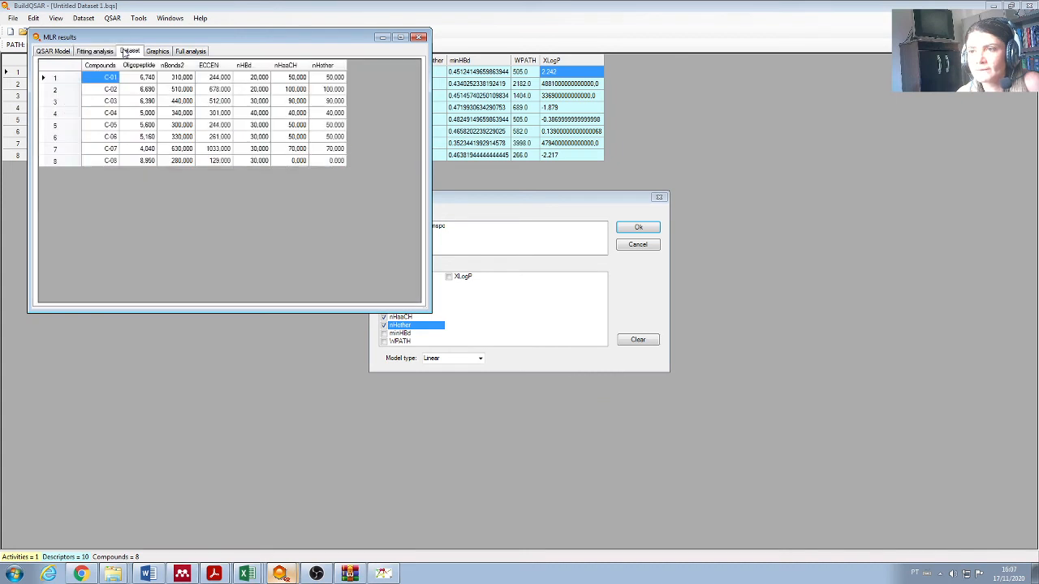
click(158, 52)
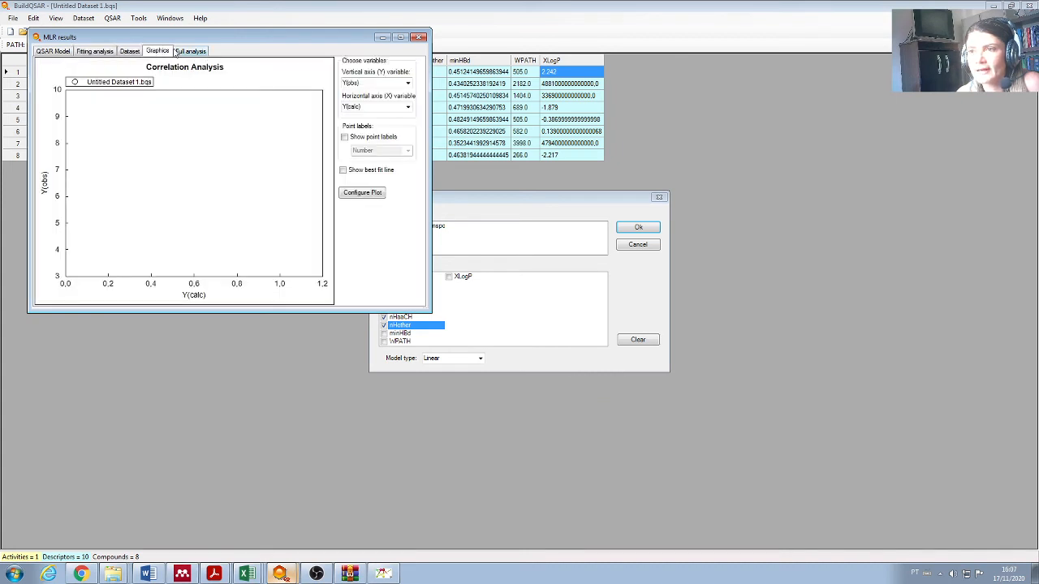
click(190, 51)
click(88, 51)
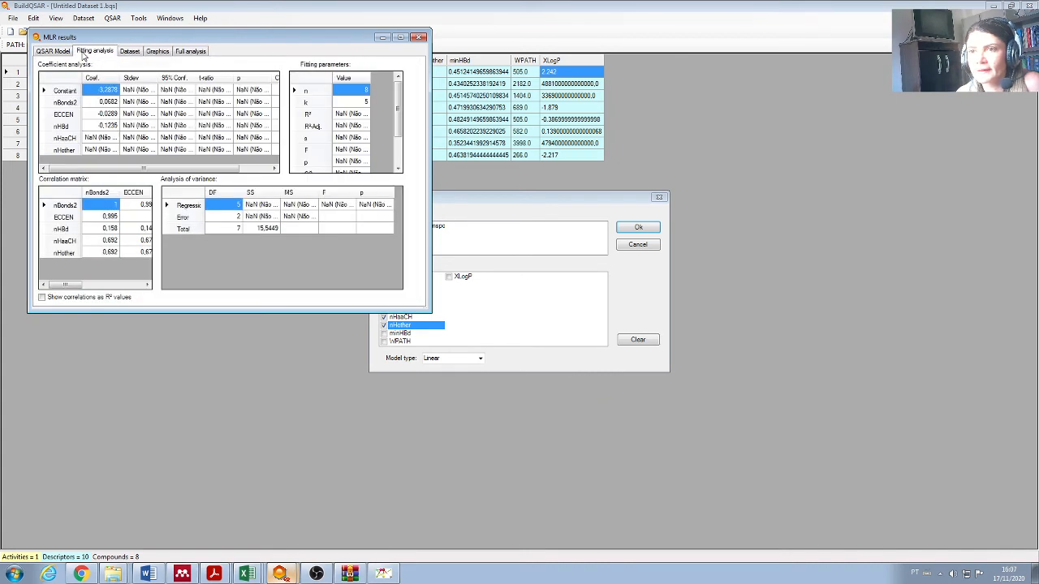
click(60, 53)
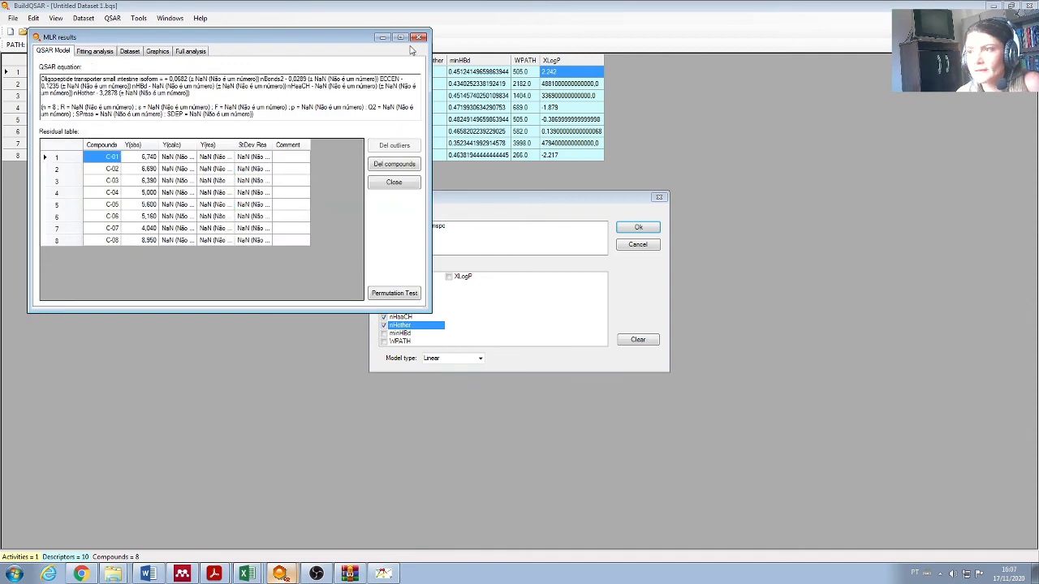
click(418, 37)
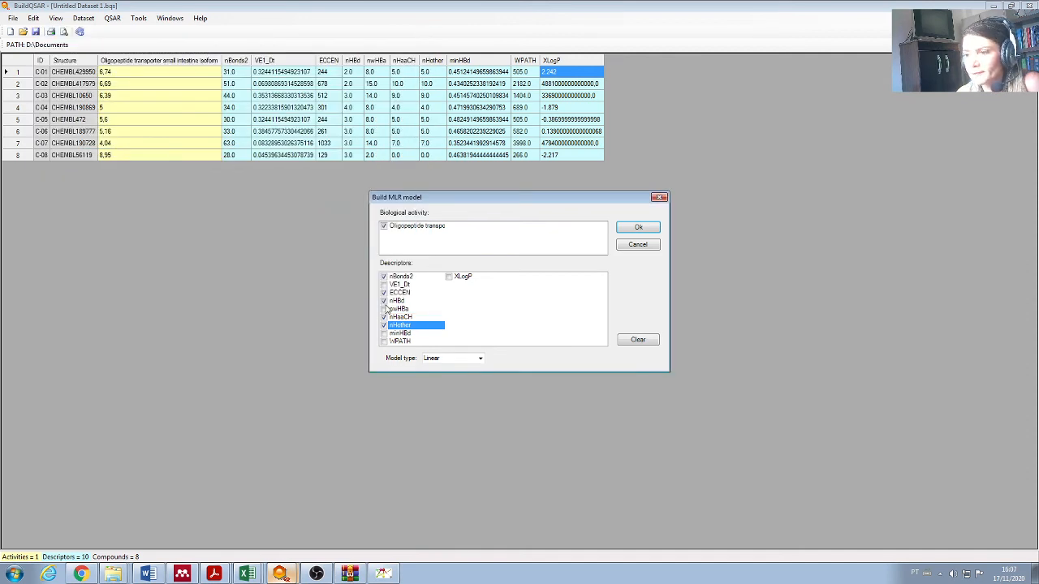
- Add descriptor nwHBa, rebuild the MLR model, and examine its QSAR equation and statistics before closing the results
click(384, 309)
click(384, 288)
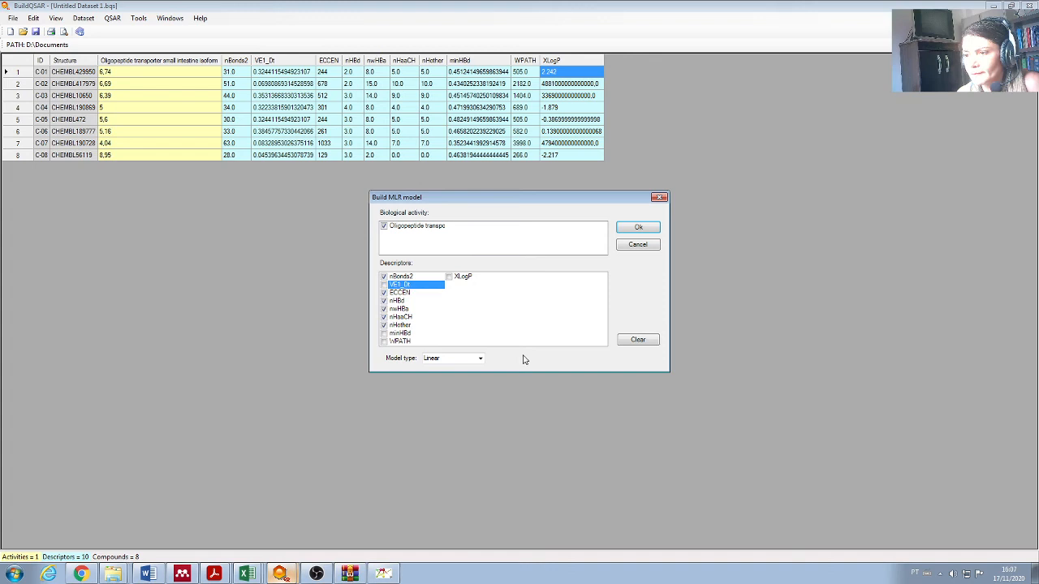
click(636, 229)
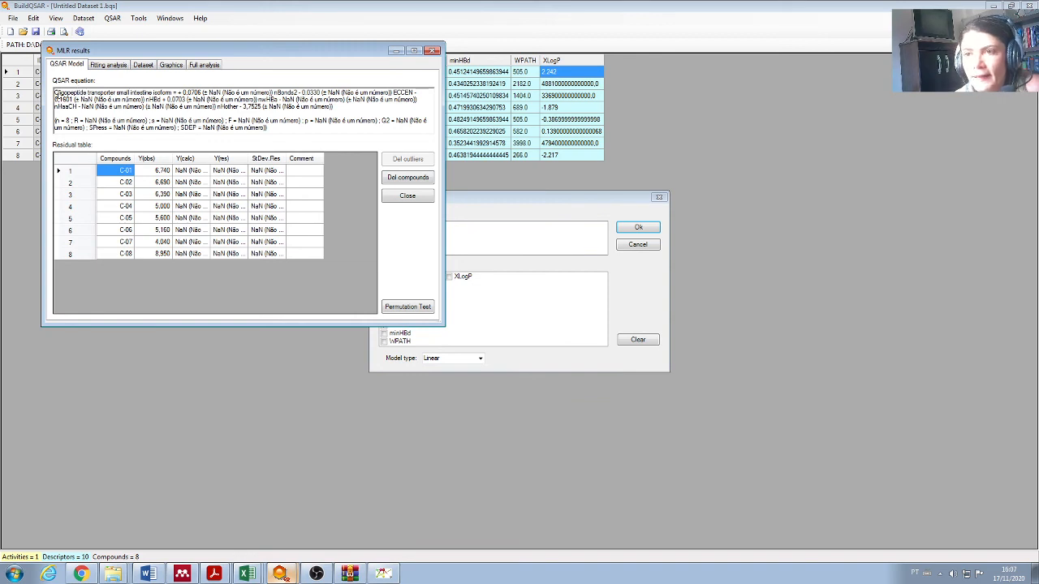
drag(55, 93, 82, 94)
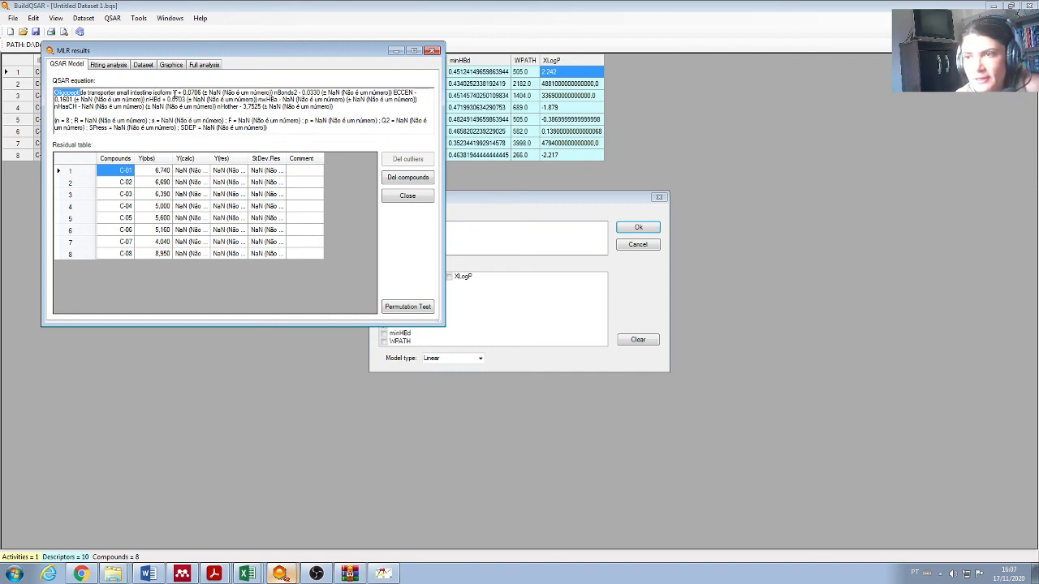
drag(183, 93, 342, 108)
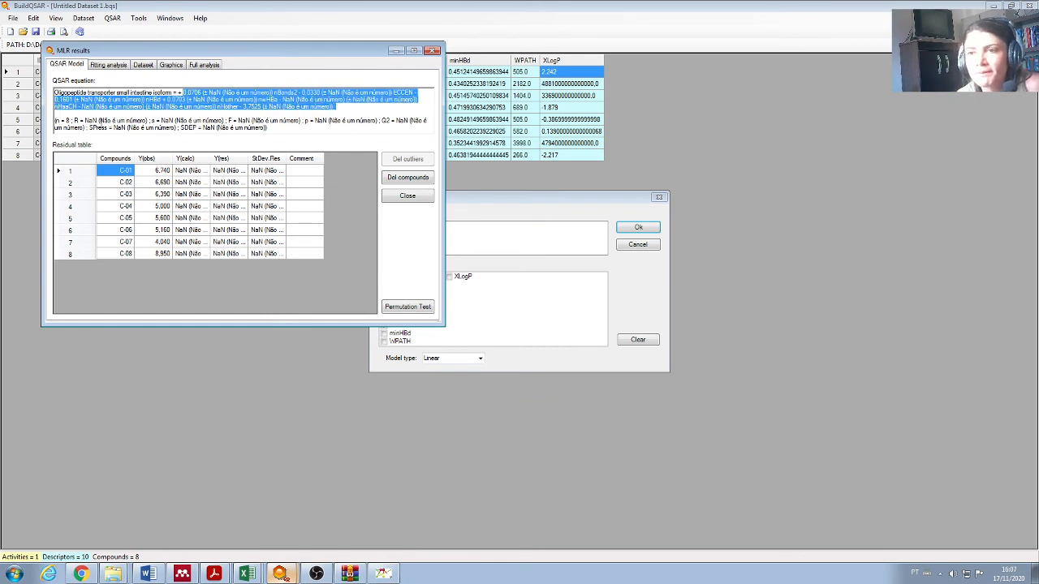
drag(60, 120, 71, 120)
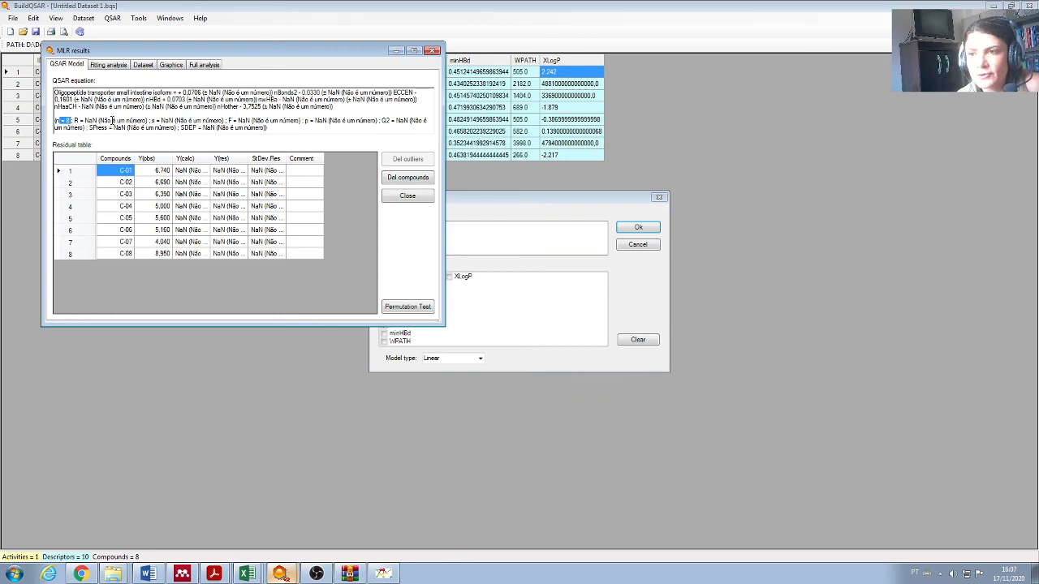
click(112, 120)
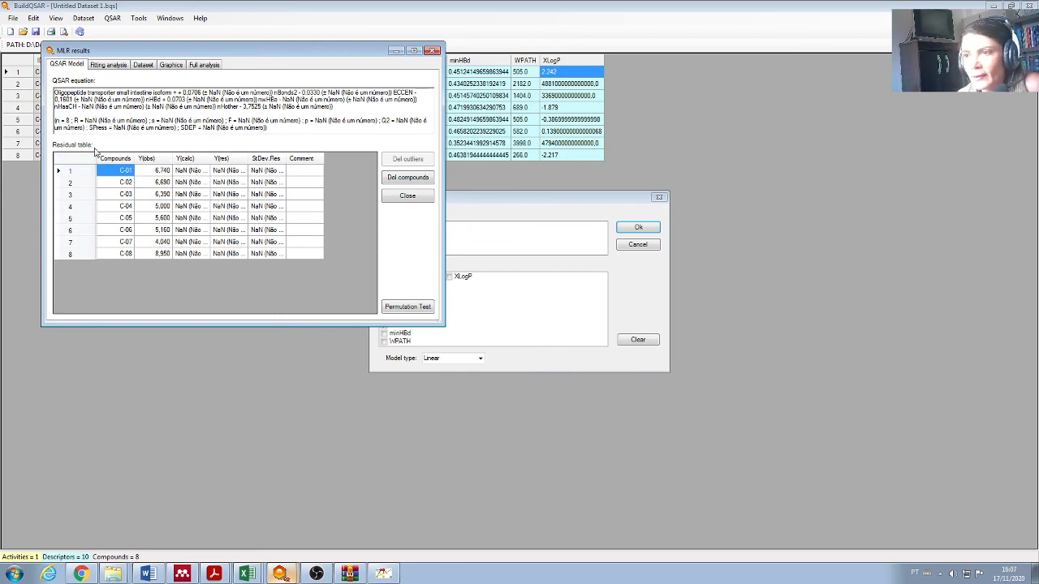
click(433, 51)
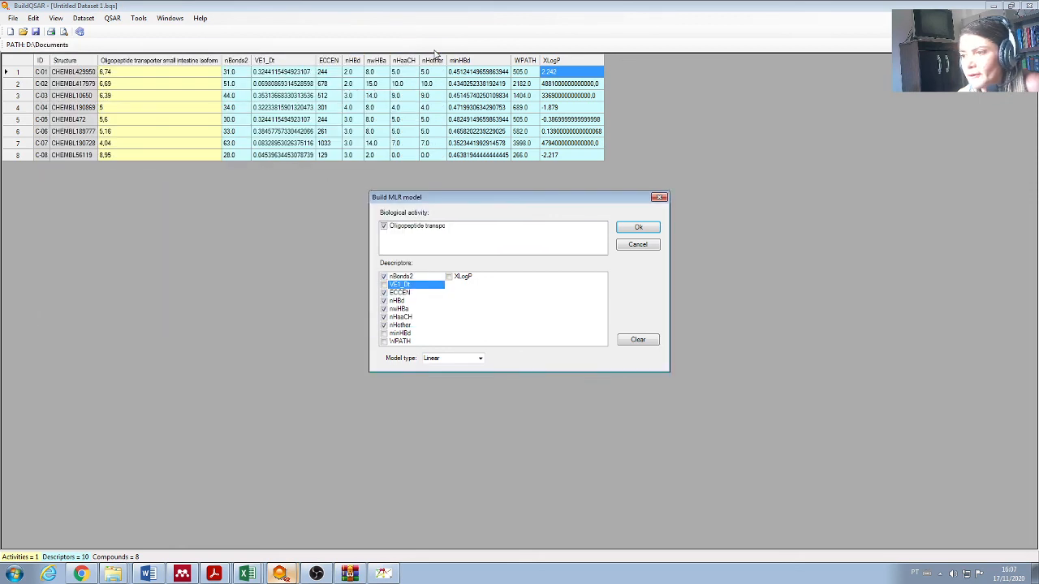
- Replace descriptor nHother with VE1_Dt and rebuild the linear MLR model
click(385, 325)
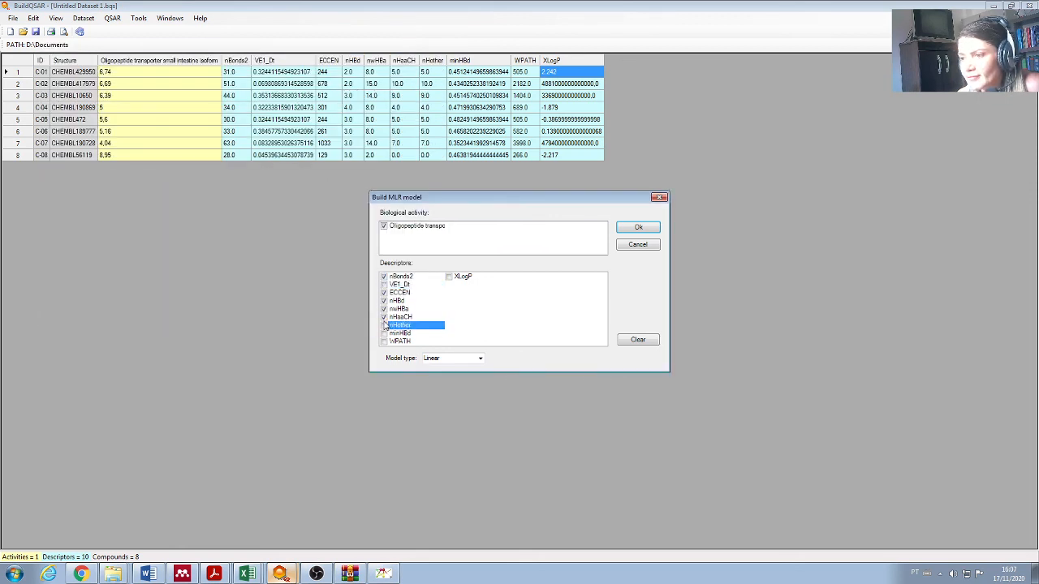
click(384, 285)
click(639, 228)
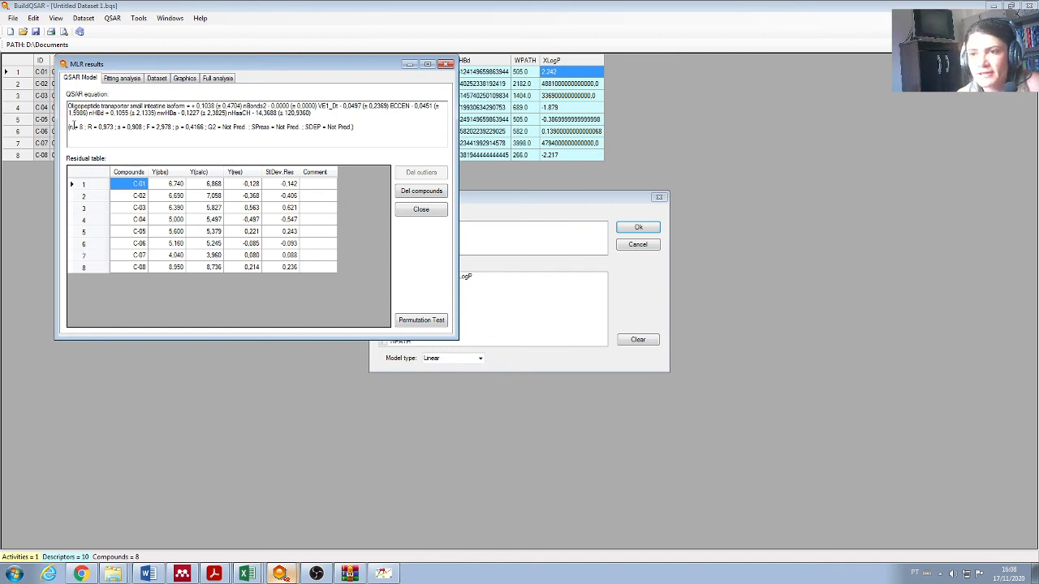
- Examine the new model's R value, QSAR equation, fitting analysis, dataset and correlation plot of observed against calculated activity
drag(70, 127, 116, 128)
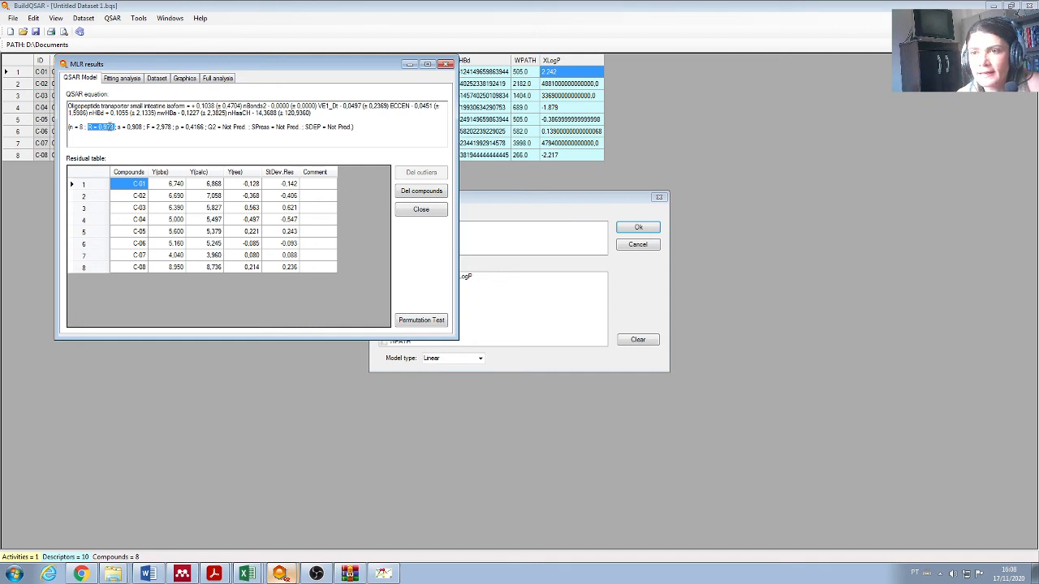
click(107, 134)
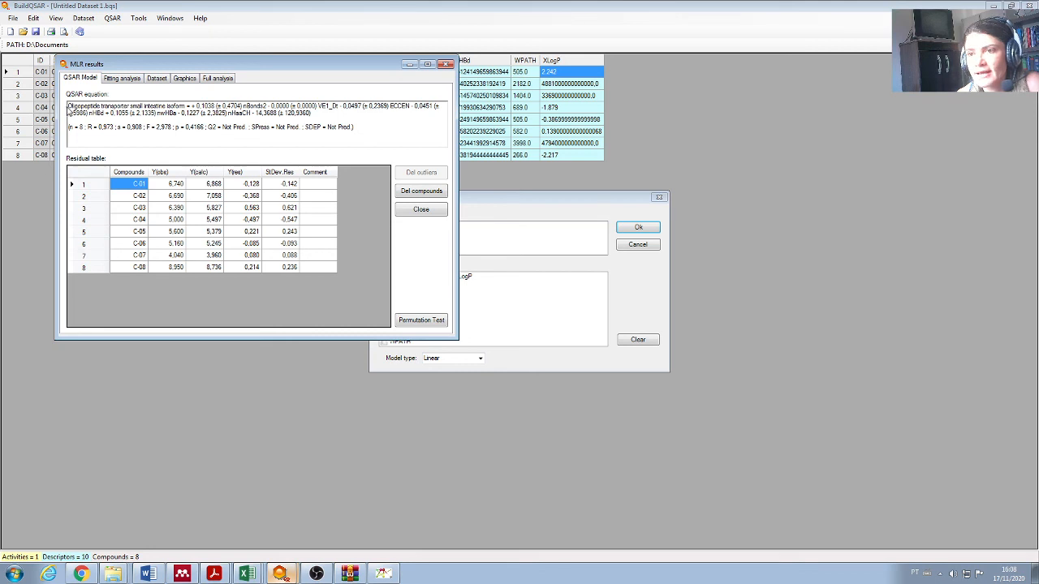
drag(68, 106, 229, 120)
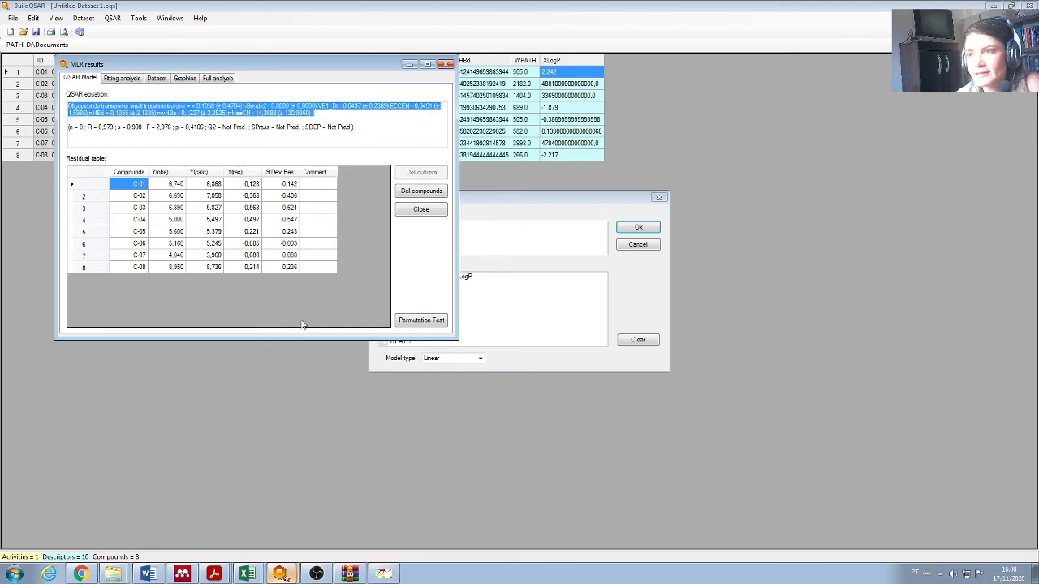
click(132, 79)
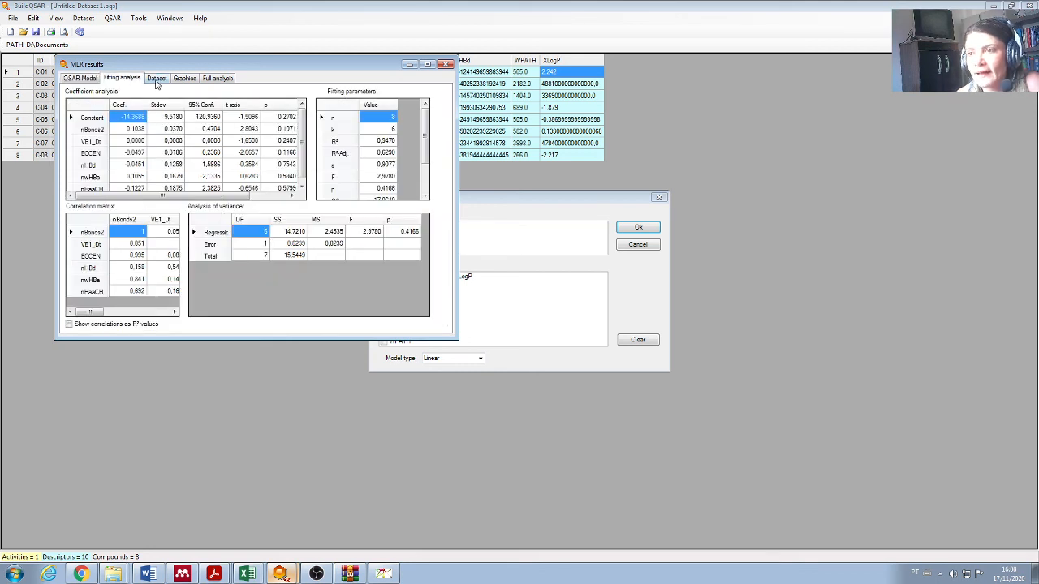
click(157, 80)
click(185, 80)
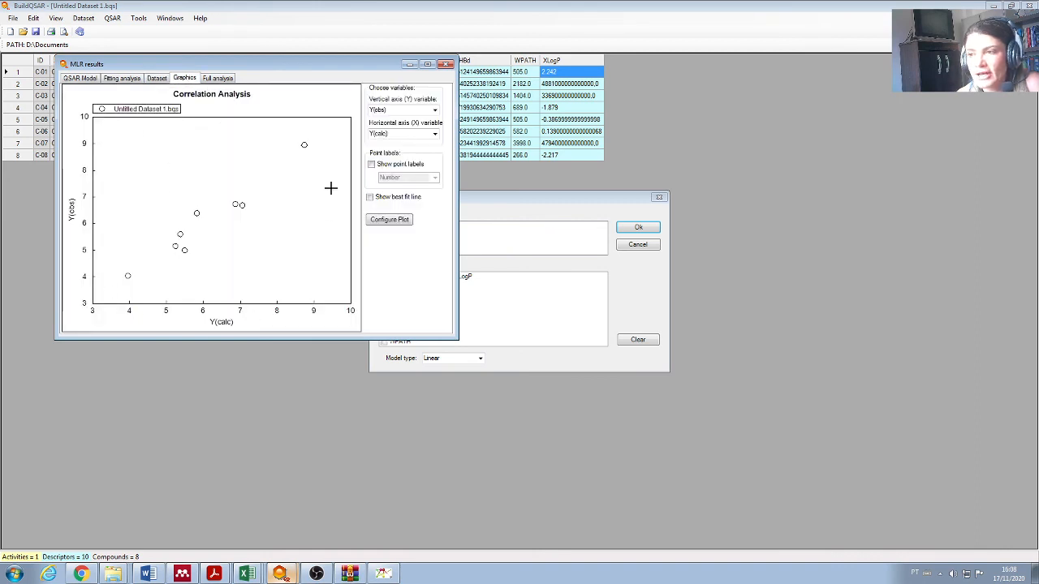
- Review the MLR model's full analysis alongside the TESTE2 descriptor sheet in Excel, and close the MLR results
click(219, 78)
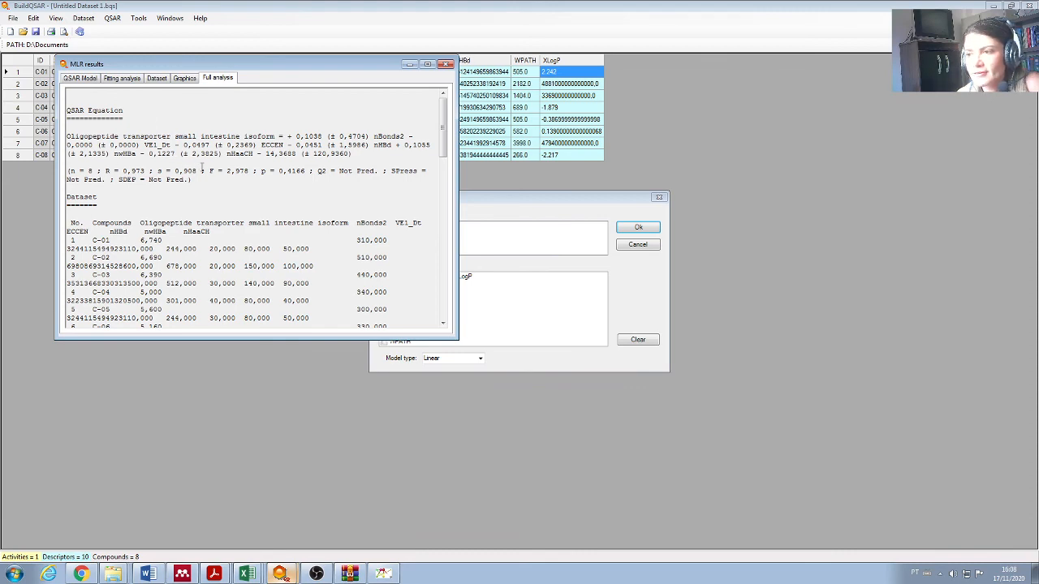
drag(442, 130, 442, 97)
click(408, 65)
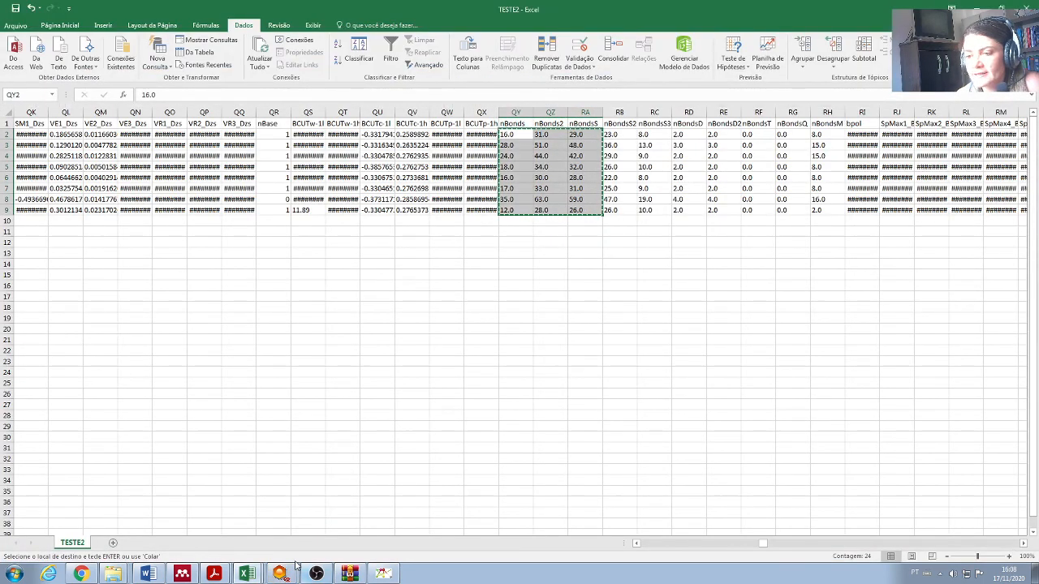
click(378, 338)
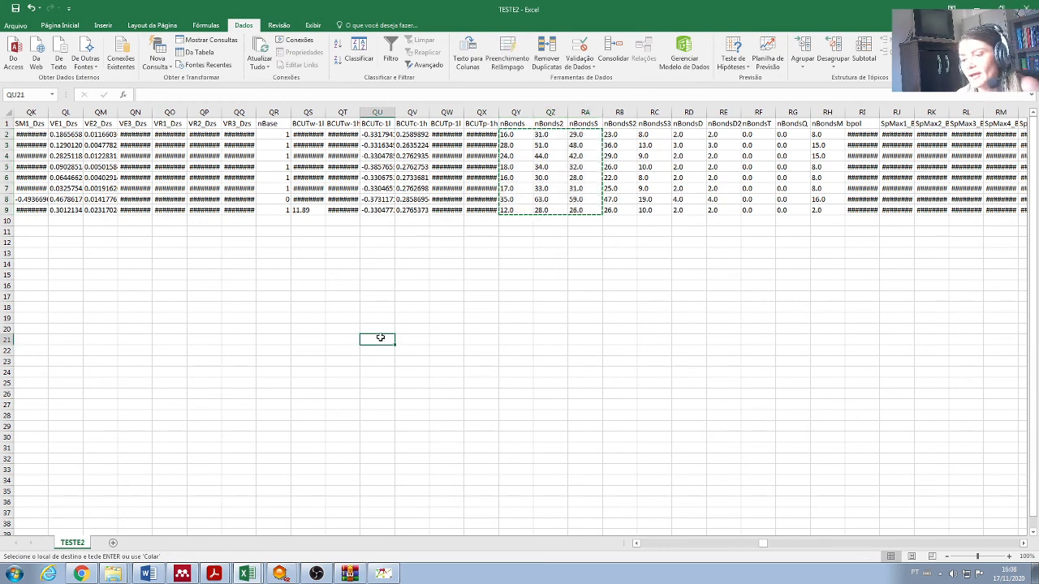
click(279, 574)
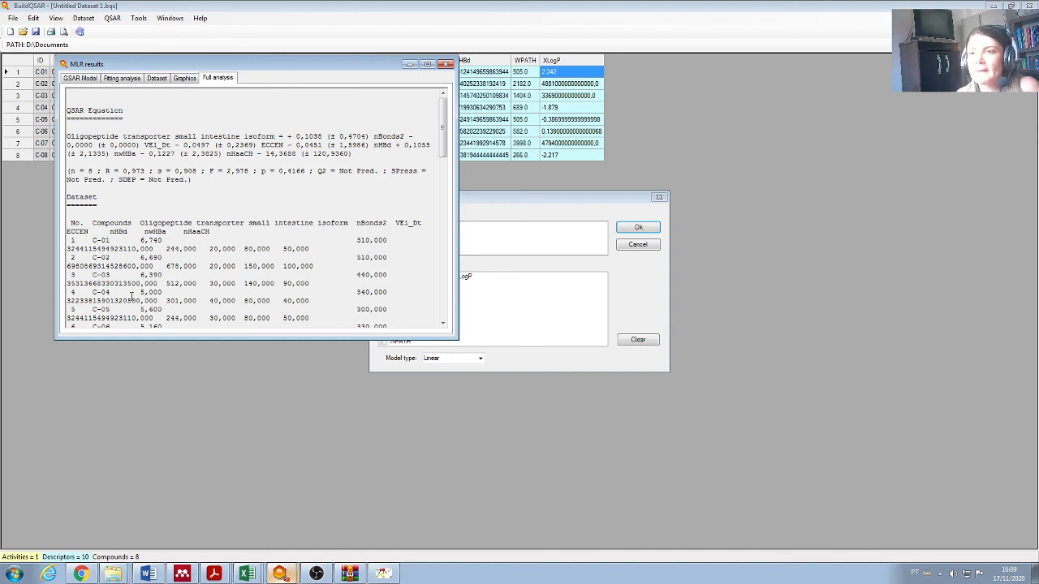
click(447, 63)
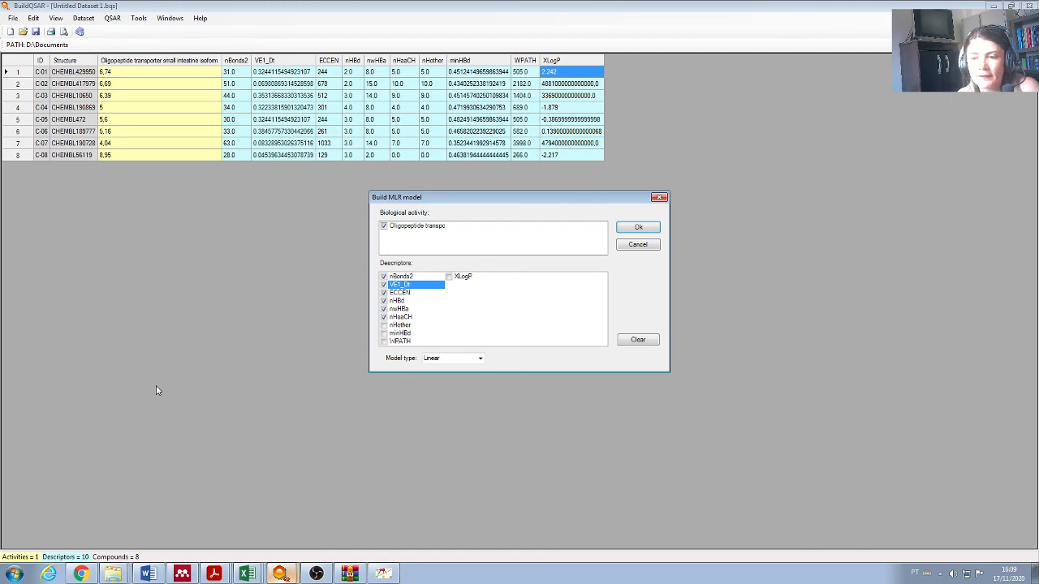
- Switch to Chrome and view the BindingDB Ki results for the oligopeptide transporter from the first ligand entries
click(81, 575)
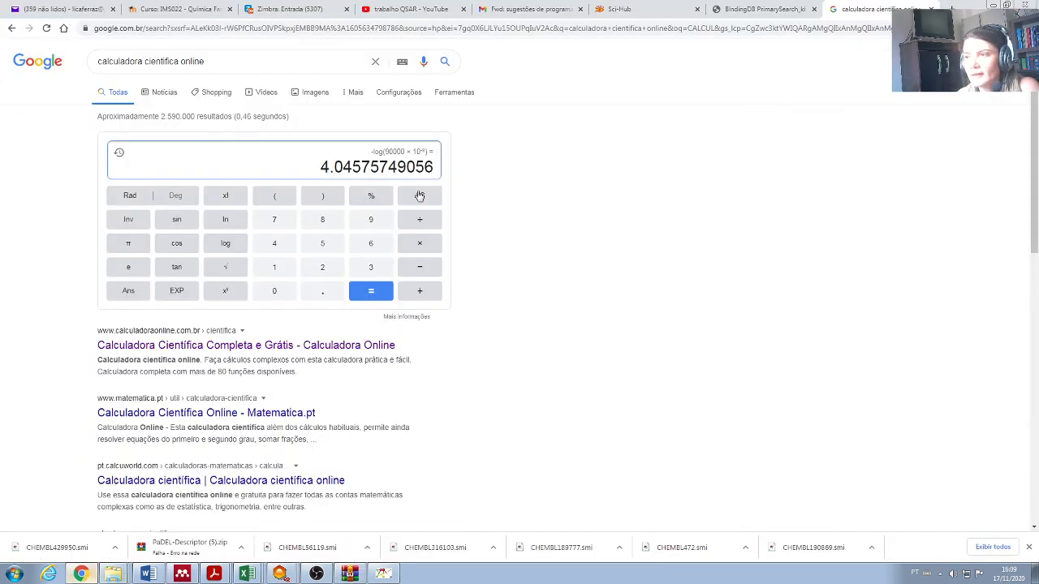
click(736, 20)
scroll(278, 181, up, 2)
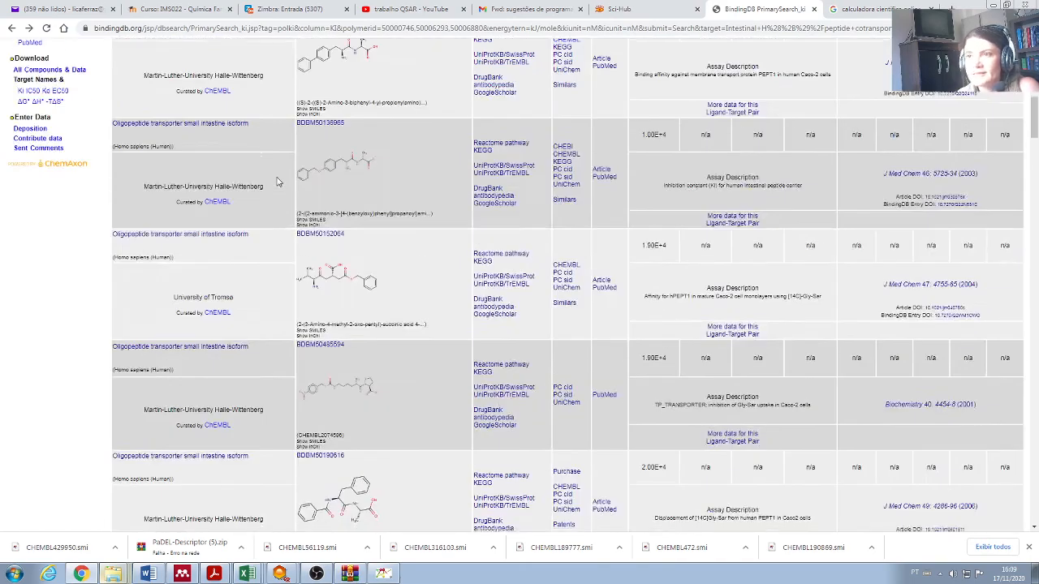
scroll(278, 181, up, 6)
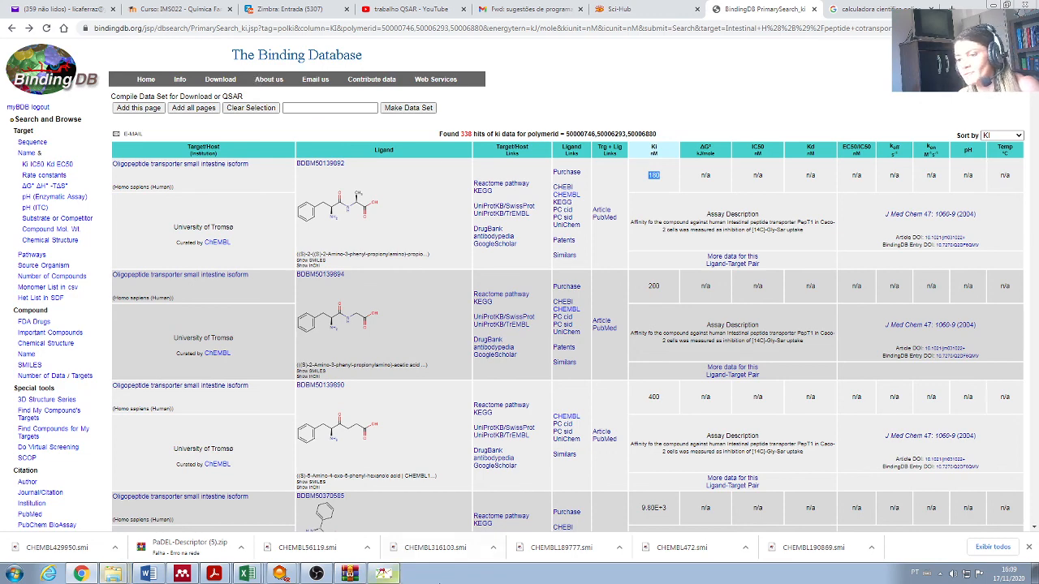
- Switch to the v11n2a10.pdf article in Acrobat Reader and examine Table 1's hybrid structures, R substituents and GI50 values, highlighting 3,4,5-Trimetoxifenil for compound 1a
click(201, 557)
scroll(717, 279, up, 5)
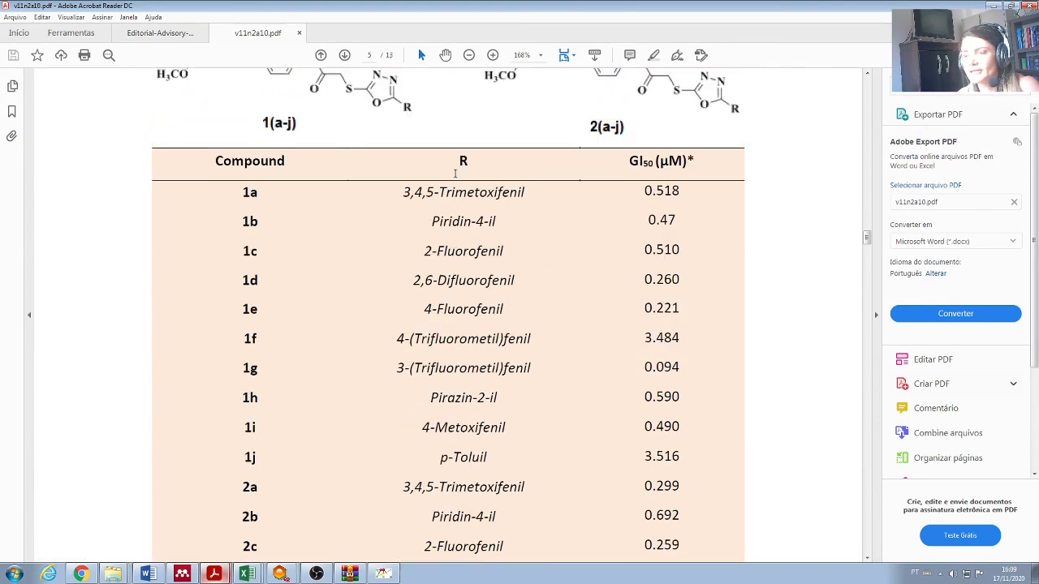
scroll(641, 300, down, 3)
scroll(640, 300, up, 6)
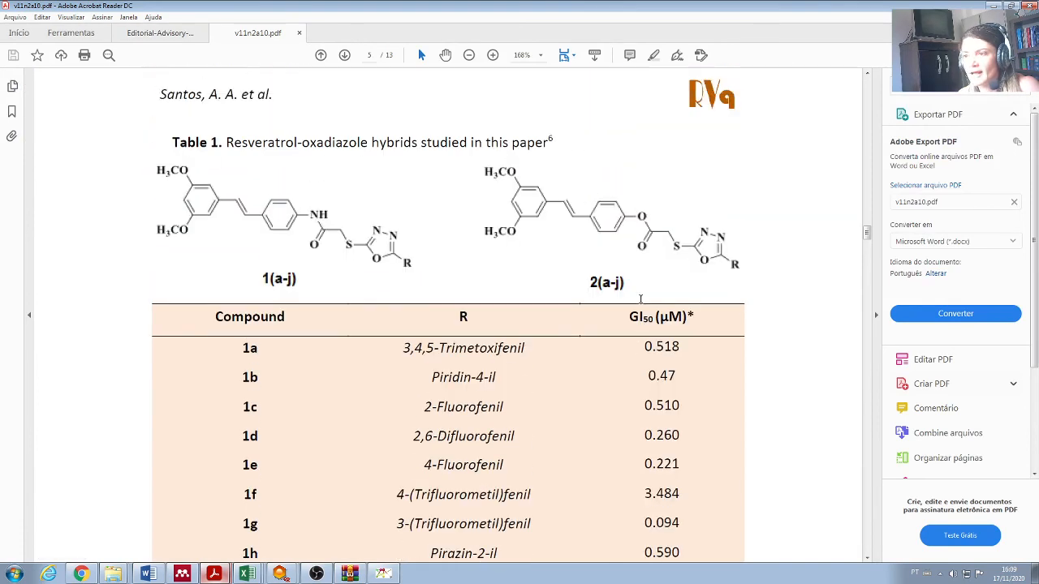
scroll(640, 300, down, 4)
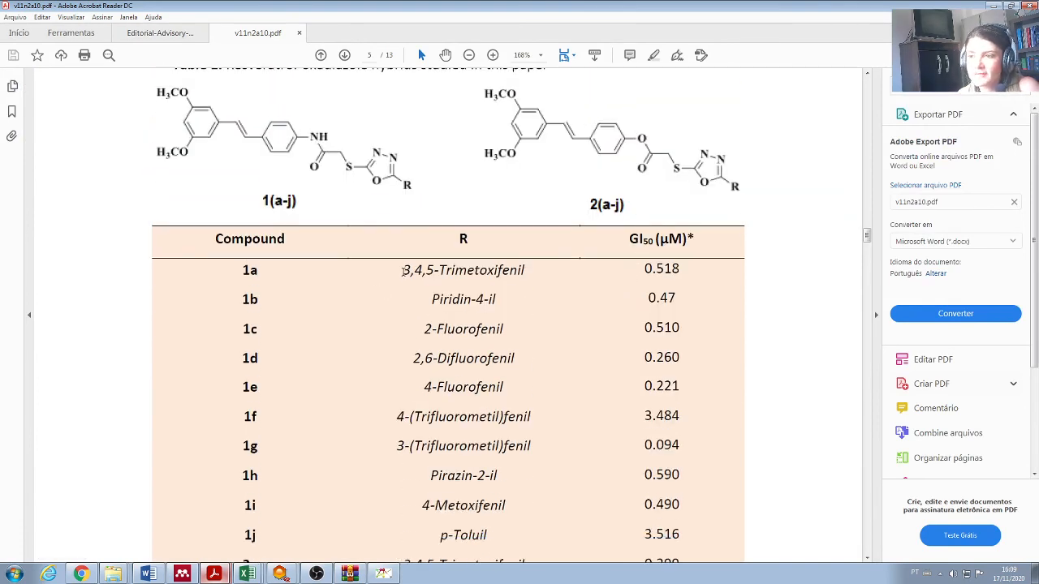
drag(403, 270, 528, 271)
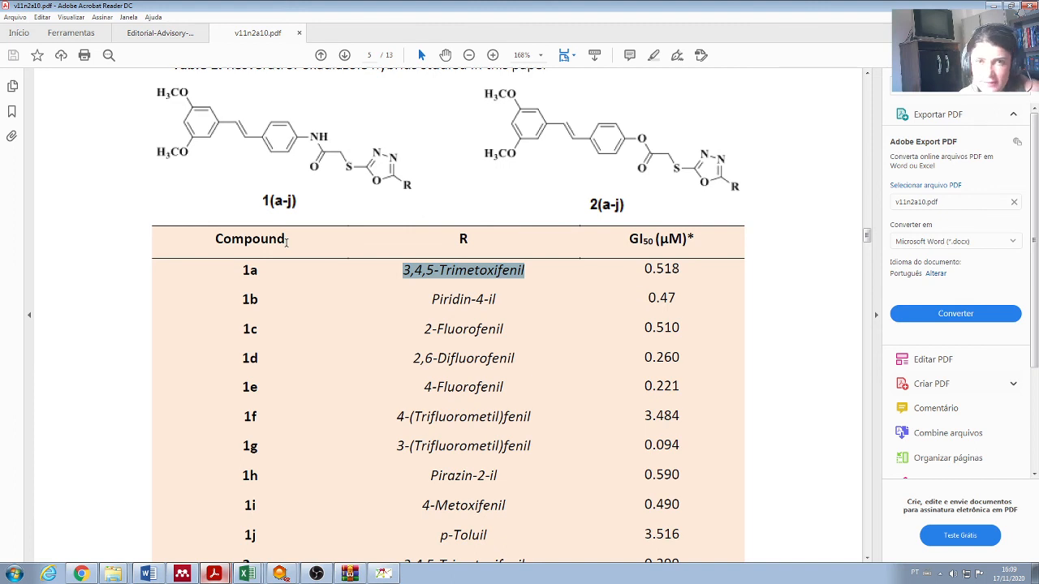
scroll(325, 317, up, 5)
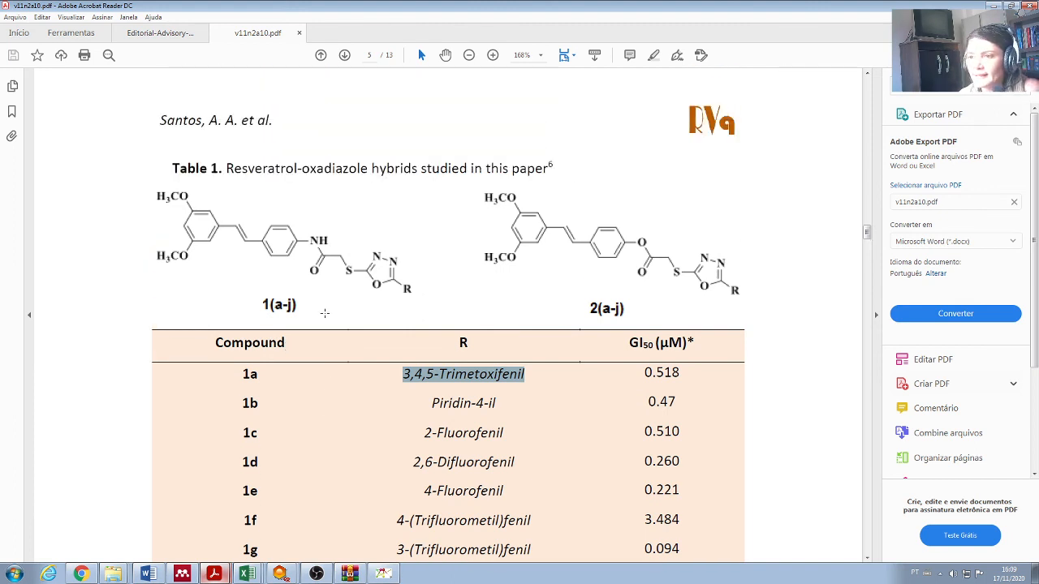
scroll(324, 312, down, 3)
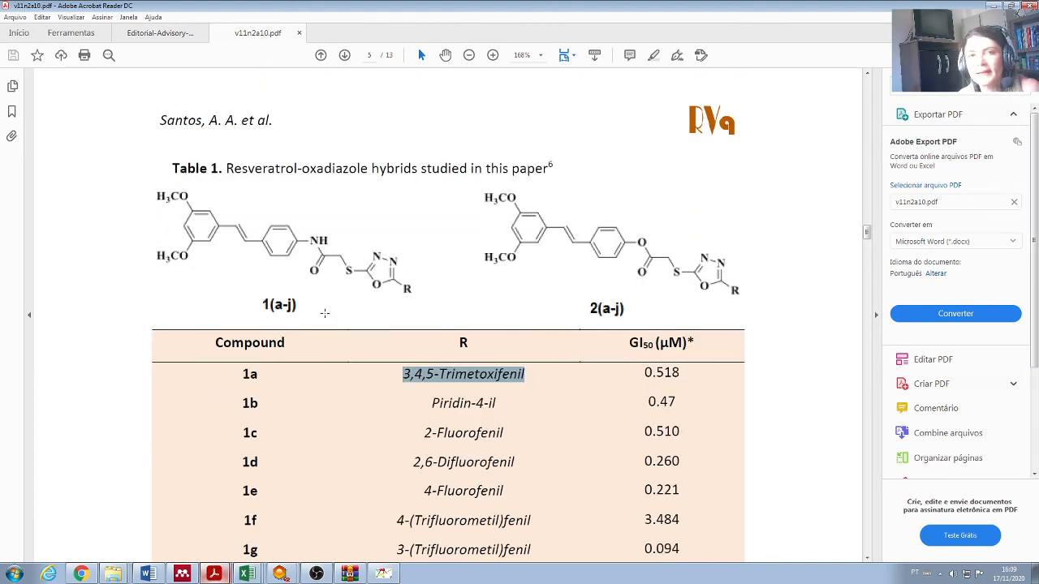